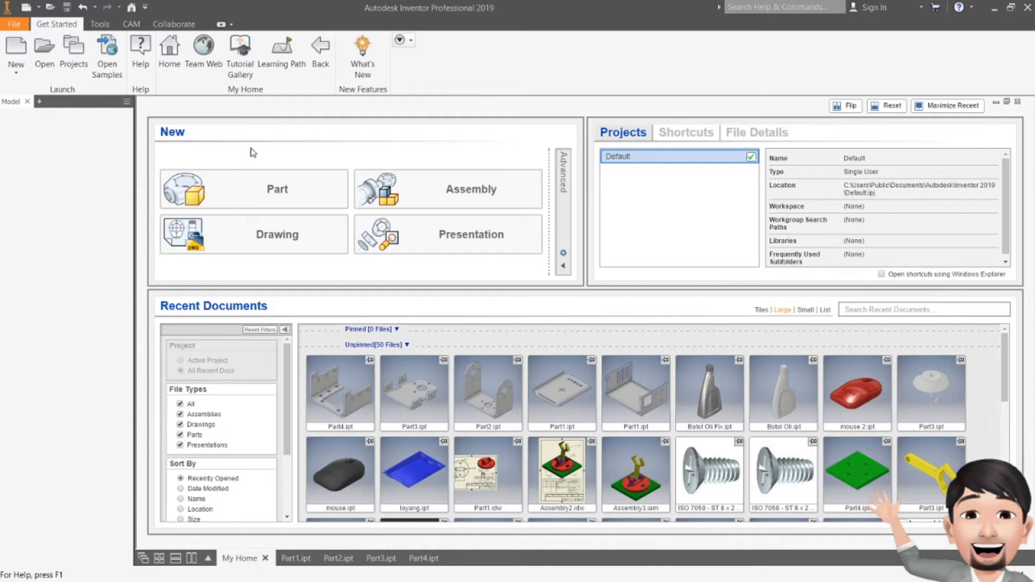
Step: Create a new assembly from the metric Standard (mm).iam template and accept the style conflict notice
{"action": "left_click", "coordinate": [16, 51]}
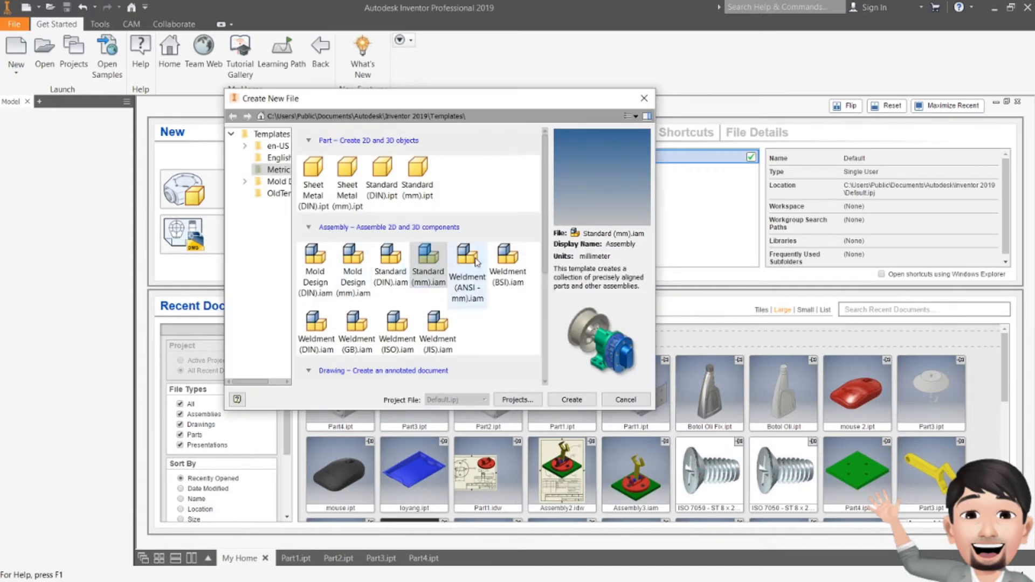
{"action": "left_click", "coordinate": [430, 269]}
{"action": "left_click", "coordinate": [582, 399]}
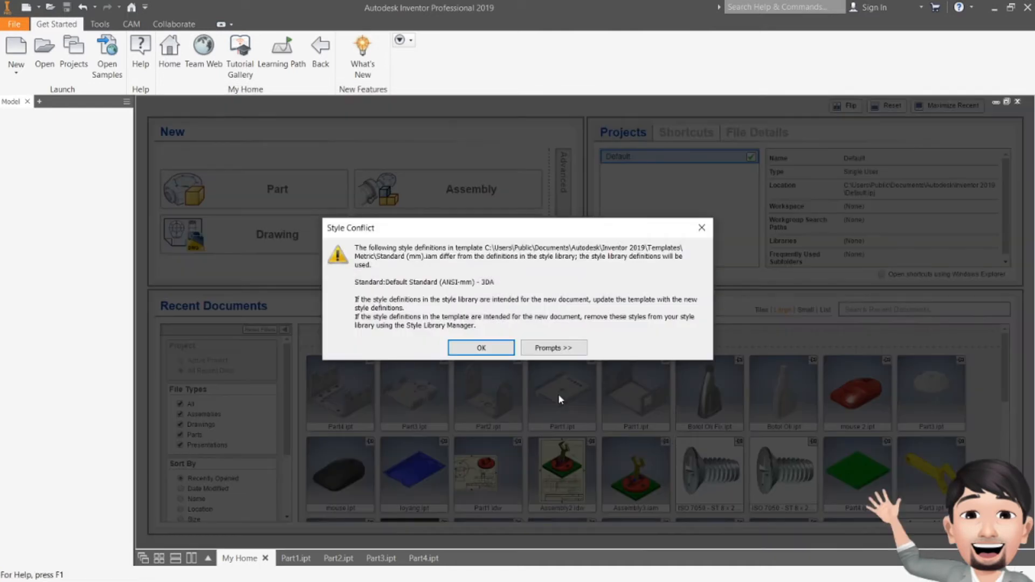
{"action": "left_click", "coordinate": [469, 353]}
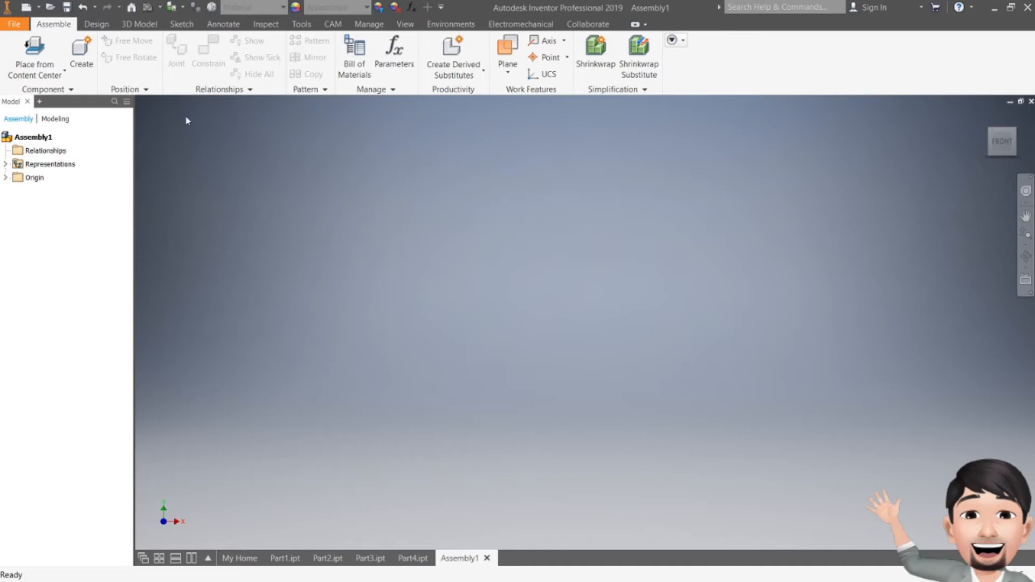
Step: Start placing a component and browse to Semester Genap, Gambar Mesin, Sheet Metal, Humanoid Leg Robot
{"action": "left_click", "coordinate": [34, 70]}
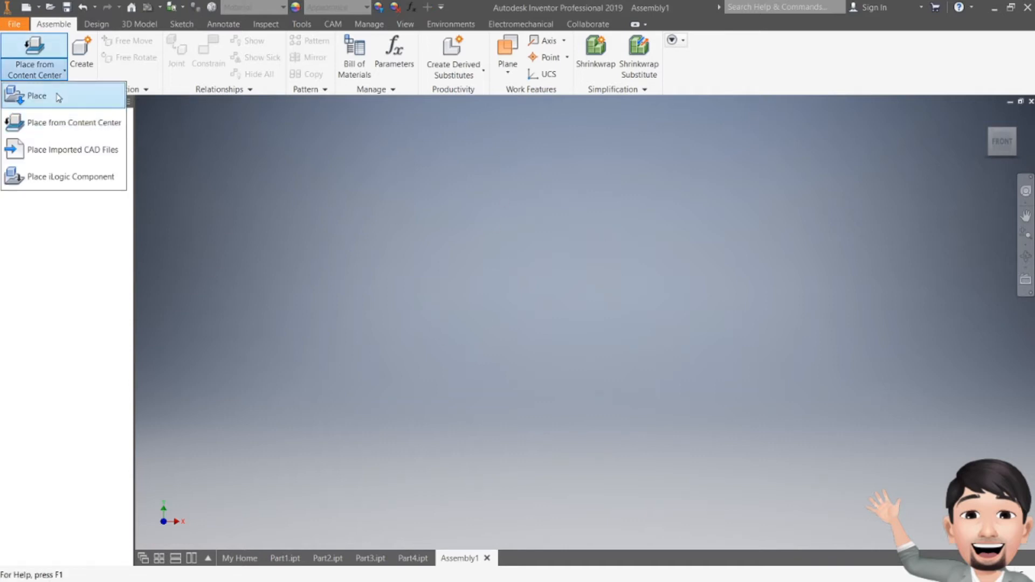
{"action": "left_click", "coordinate": [59, 97]}
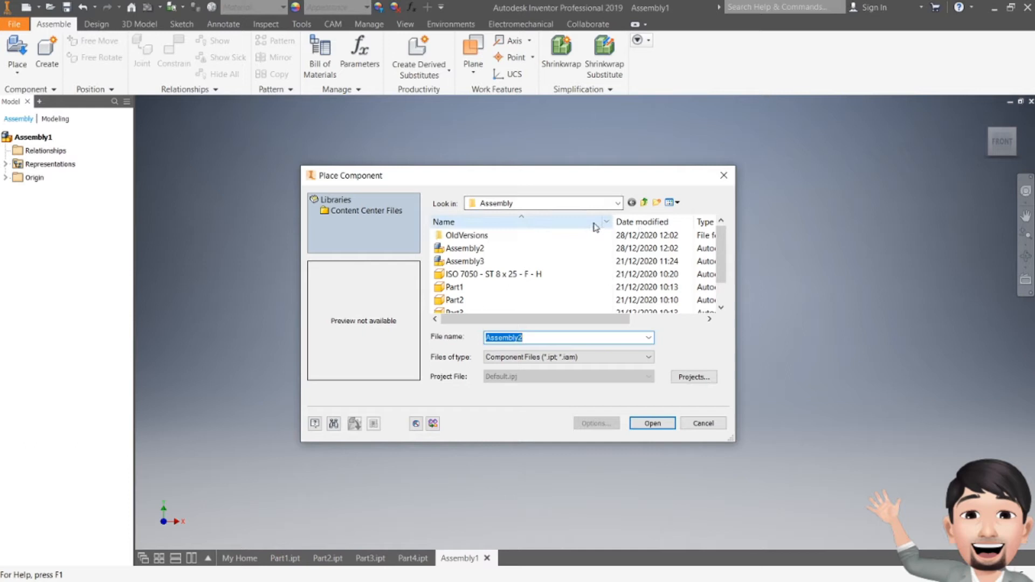
{"action": "left_click", "coordinate": [618, 204]}
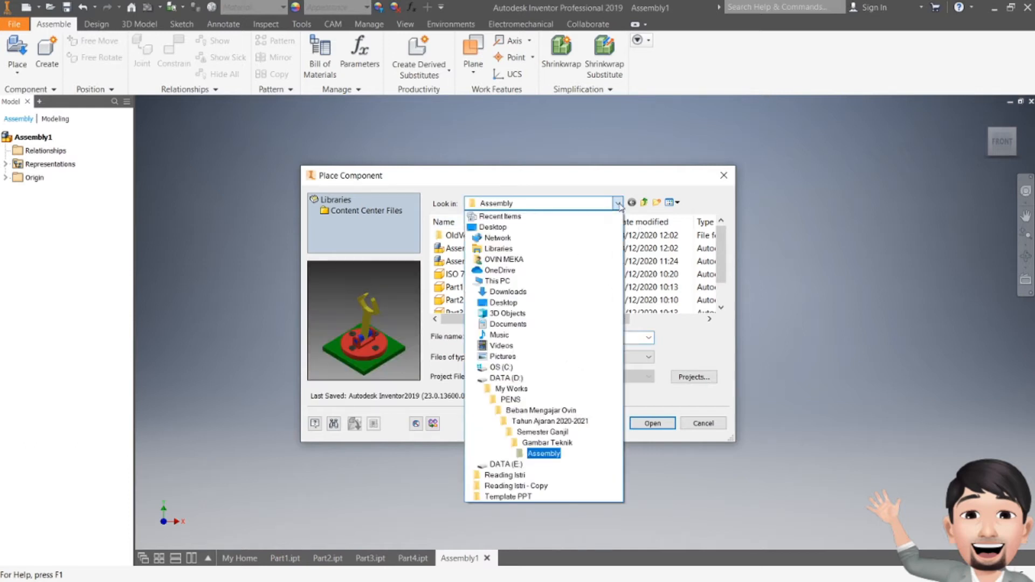
{"action": "left_click", "coordinate": [570, 421]}
{"action": "double_click", "coordinate": [485, 251]}
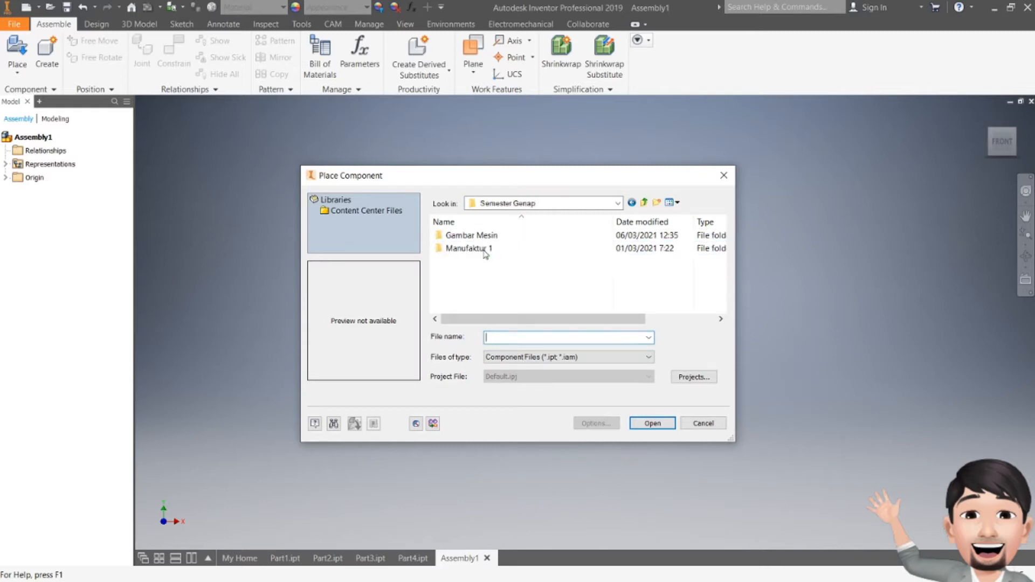
{"action": "double_click", "coordinate": [475, 236]}
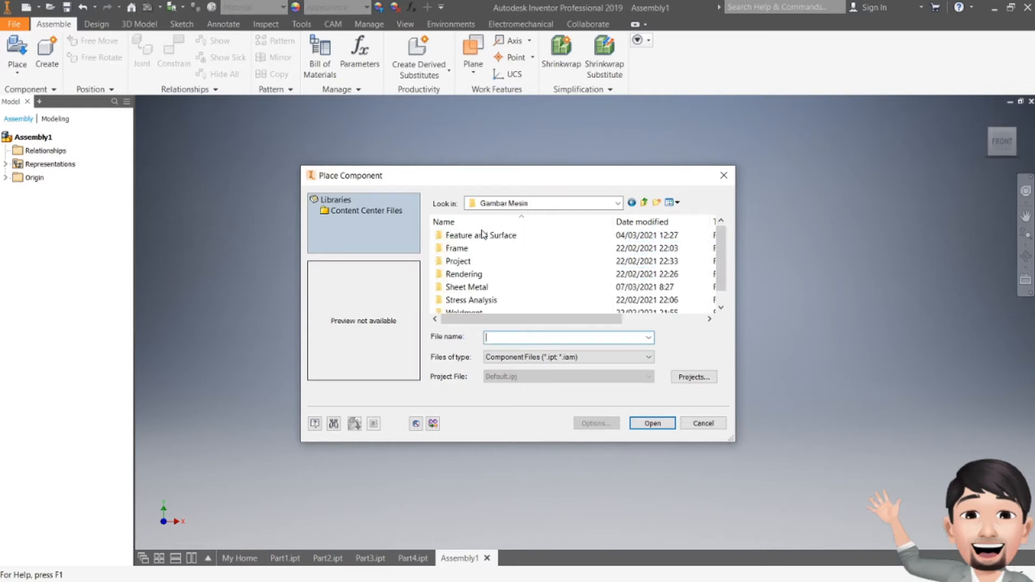
{"action": "double_click", "coordinate": [503, 288]}
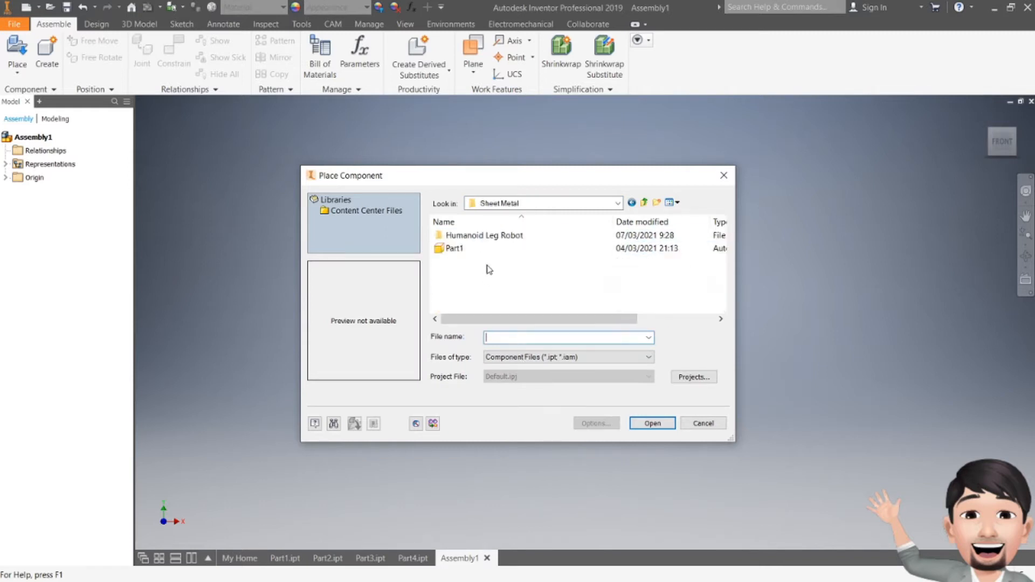
{"action": "double_click", "coordinate": [493, 236]}
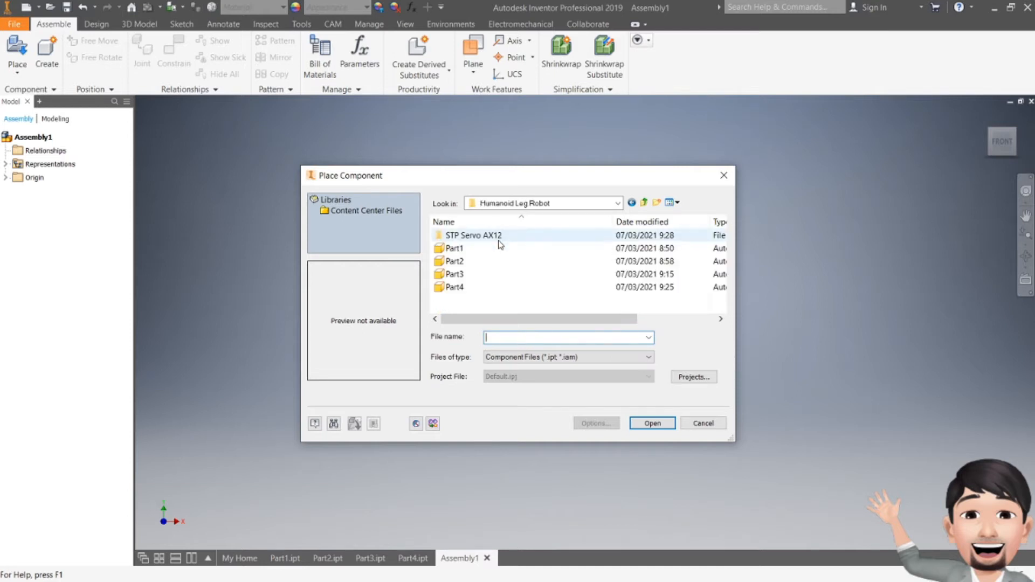
Step: Preview the files Part1 to Part4 and load Part1 for placement
{"action": "left_click", "coordinate": [459, 249]}
{"action": "left_click", "coordinate": [460, 262]}
{"action": "left_click", "coordinate": [461, 275]}
{"action": "left_click", "coordinate": [461, 288]}
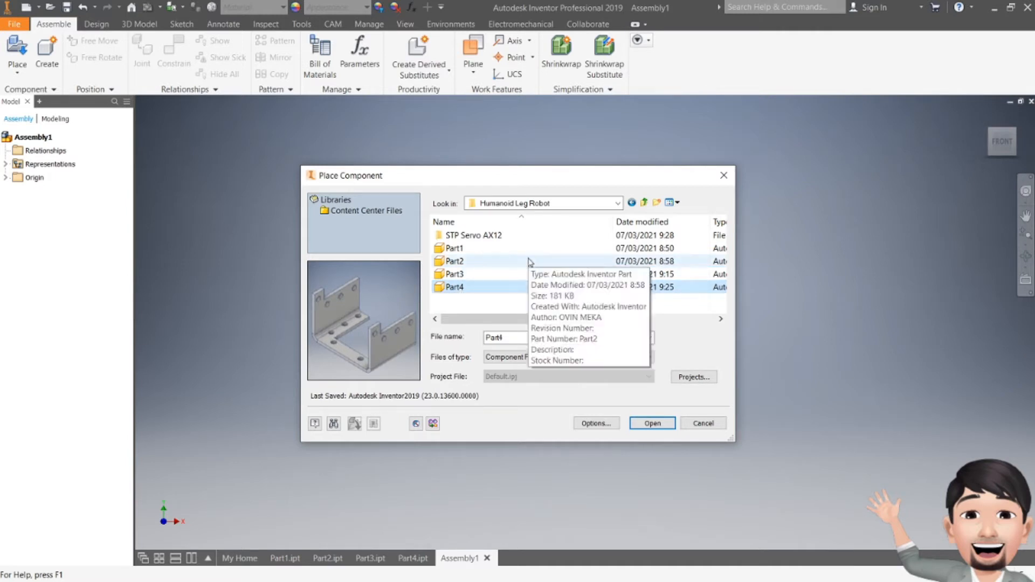
{"action": "left_click", "coordinate": [461, 249]}
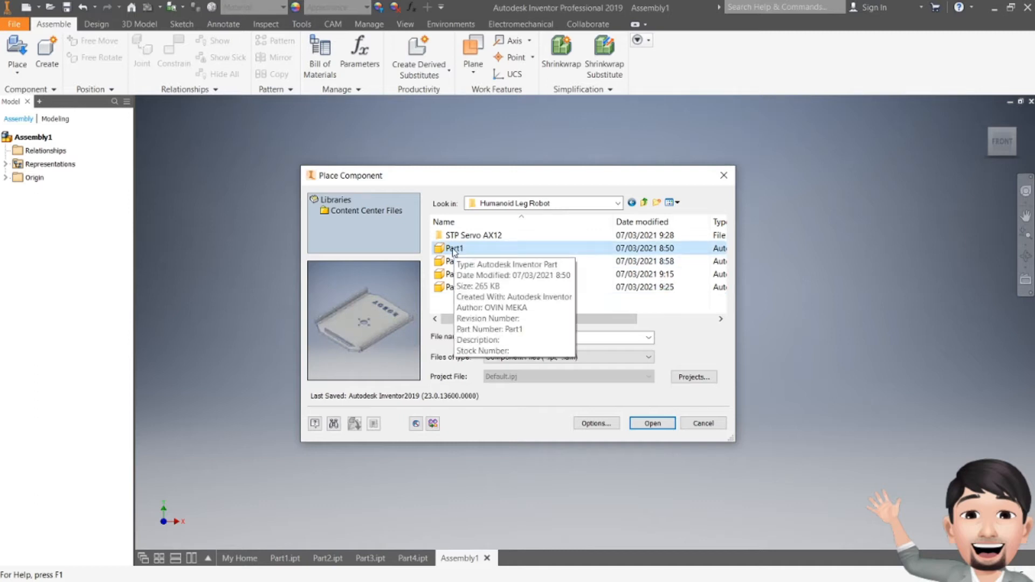
{"action": "left_click", "coordinate": [649, 421]}
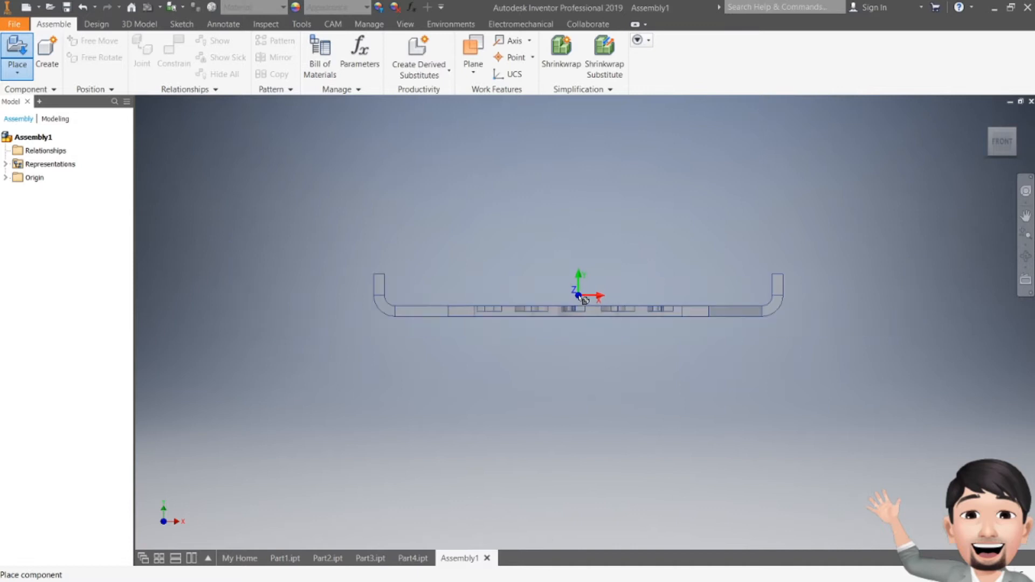
Step: Rotate the Part1 preview about its Y axis in 90° increments through a full turn
{"action": "left_click_drag", "start_coordinate": [1001, 144], "coordinate": [990, 152]}
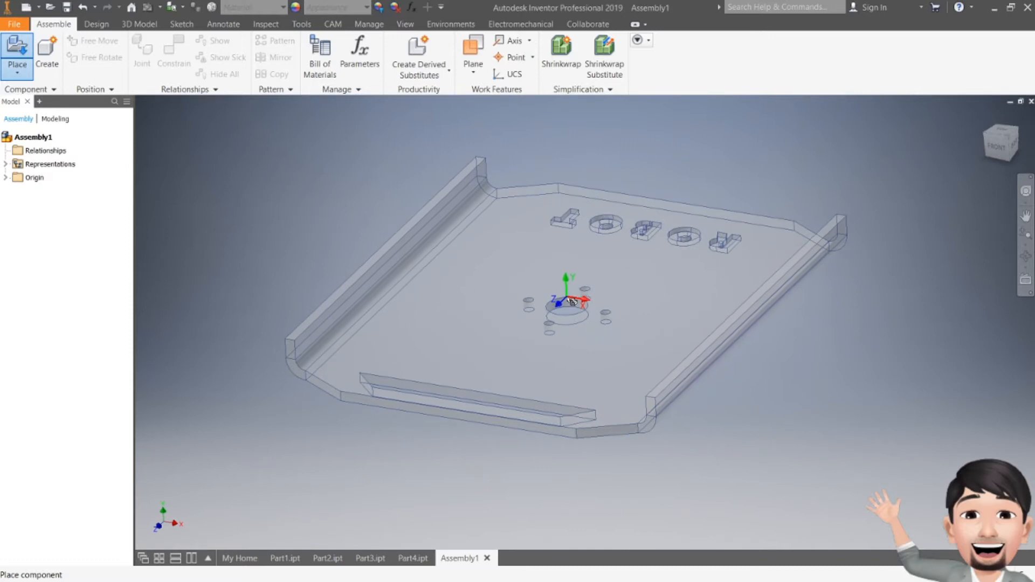
{"action": "right_click", "coordinate": [546, 285]}
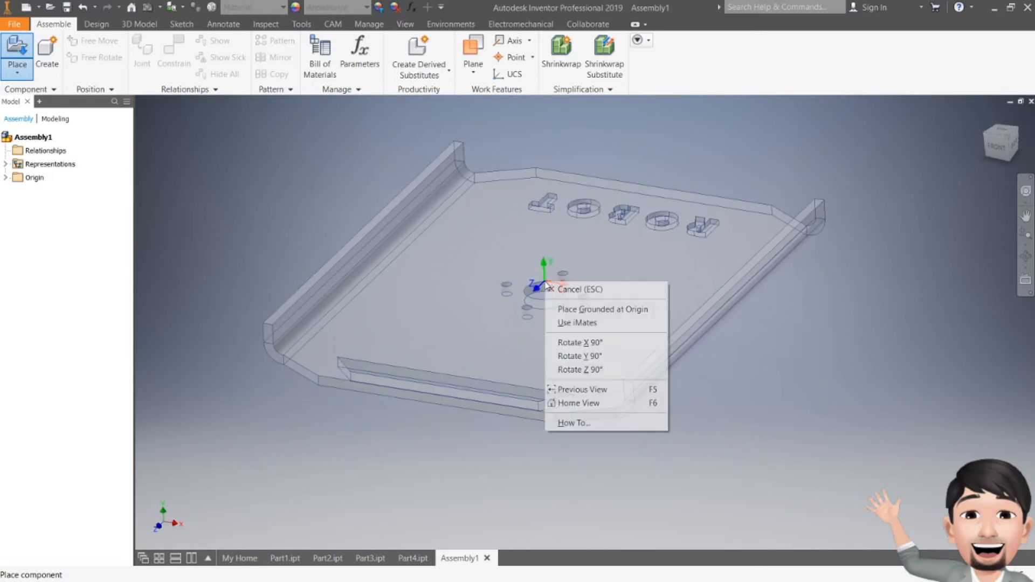
{"action": "left_click", "coordinate": [588, 357]}
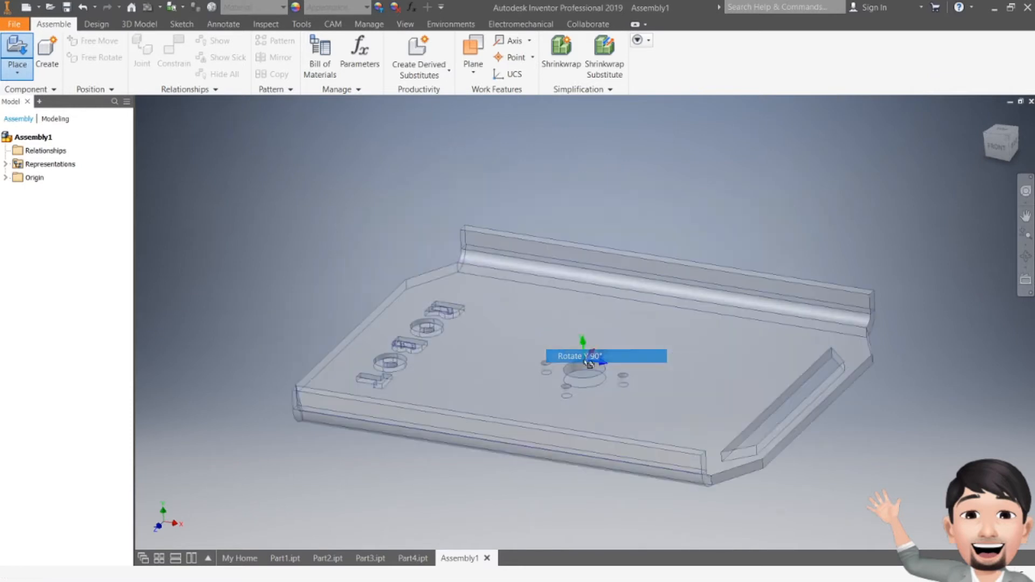
{"action": "right_click", "coordinate": [552, 296]}
{"action": "left_click", "coordinate": [593, 370]}
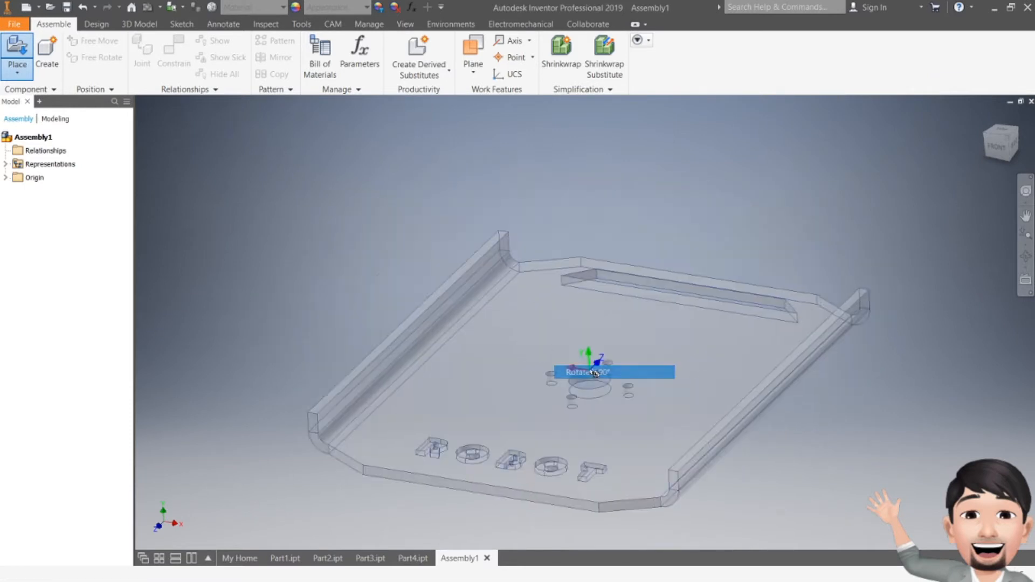
{"action": "right_click", "coordinate": [587, 301]}
{"action": "left_click", "coordinate": [595, 374]}
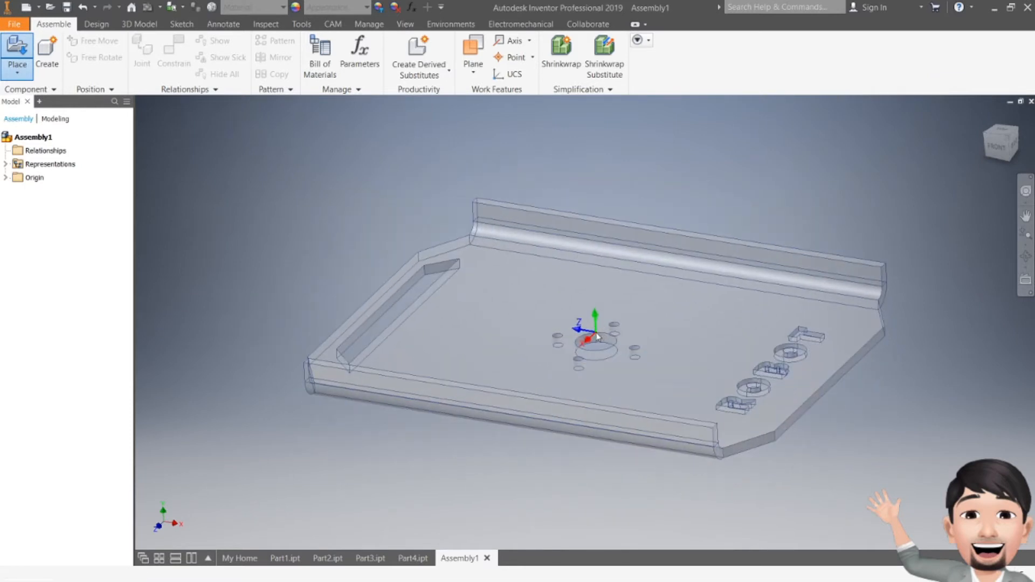
{"action": "right_click", "coordinate": [597, 337]}
{"action": "left_click", "coordinate": [625, 408]}
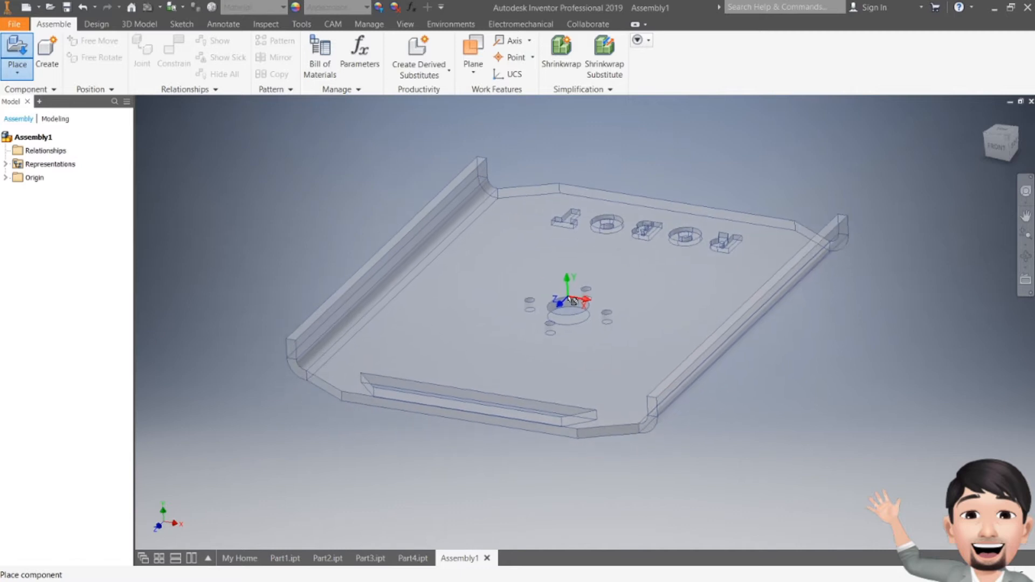
Step: Place a single instance of the Part1 plate in the assembly and set an isometric-like view of it
{"action": "left_click", "coordinate": [573, 298]}
{"action": "key", "text": "Escape"}
{"action": "left_click", "coordinate": [1007, 131]}
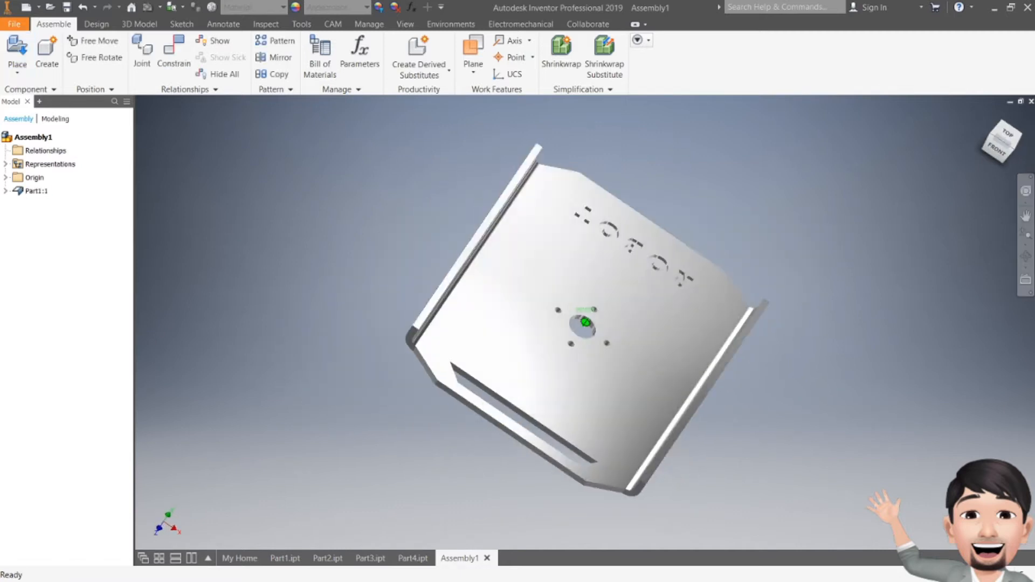
{"action": "mouse_move", "coordinate": [579, 248]}
{"action": "middle_mouse_down"}
{"action": "mouse_move", "coordinate": [446, 250]}
{"action": "mouse_move", "coordinate": [585, 275]}
{"action": "middle_mouse_up"}
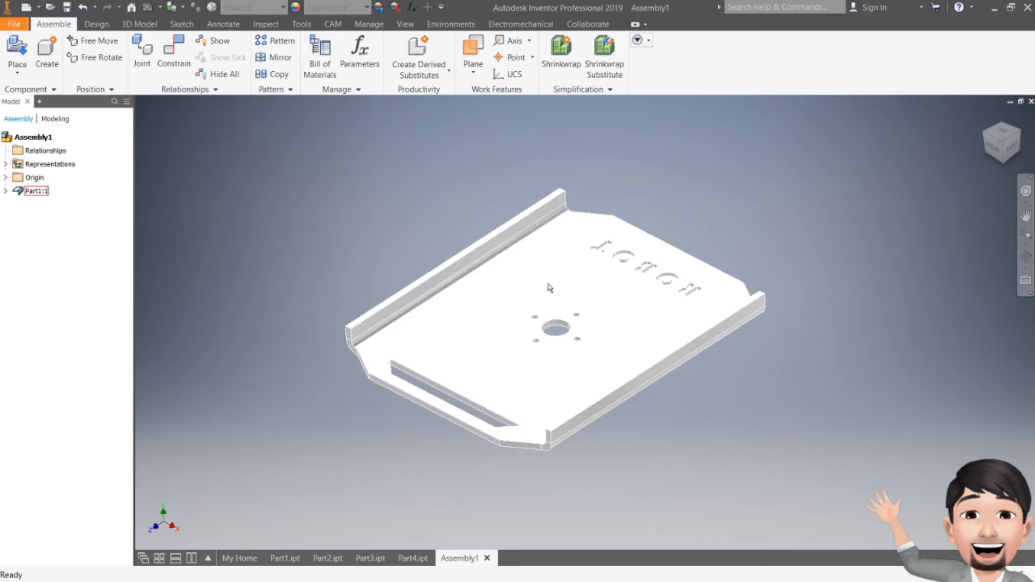
Step: Place one instance of Part2, rotated 90° about Y, behind the long flange of the ROBOT plate
{"action": "left_click", "coordinate": [23, 47]}
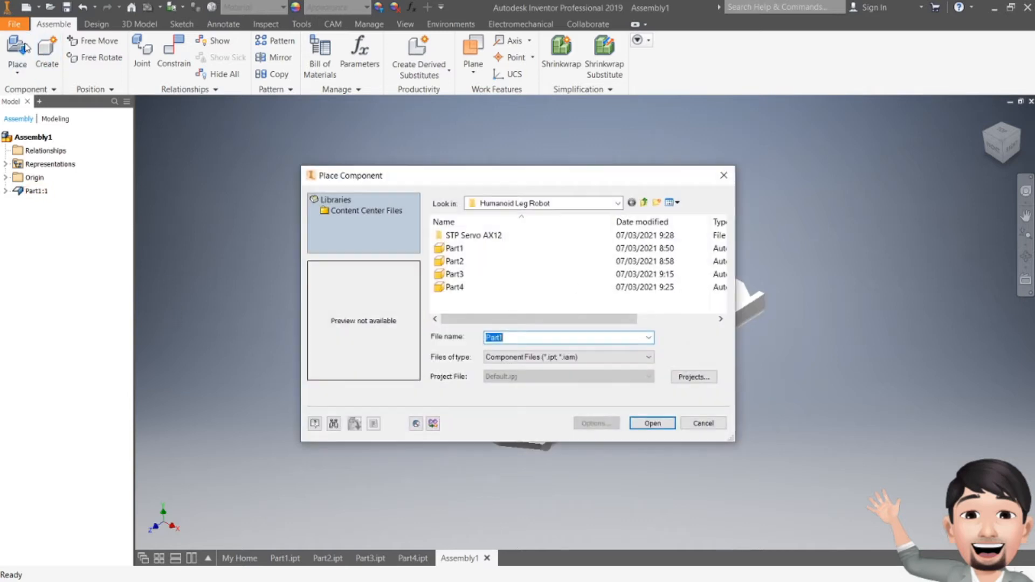
{"action": "left_click", "coordinate": [451, 262]}
{"action": "left_click", "coordinate": [657, 429]}
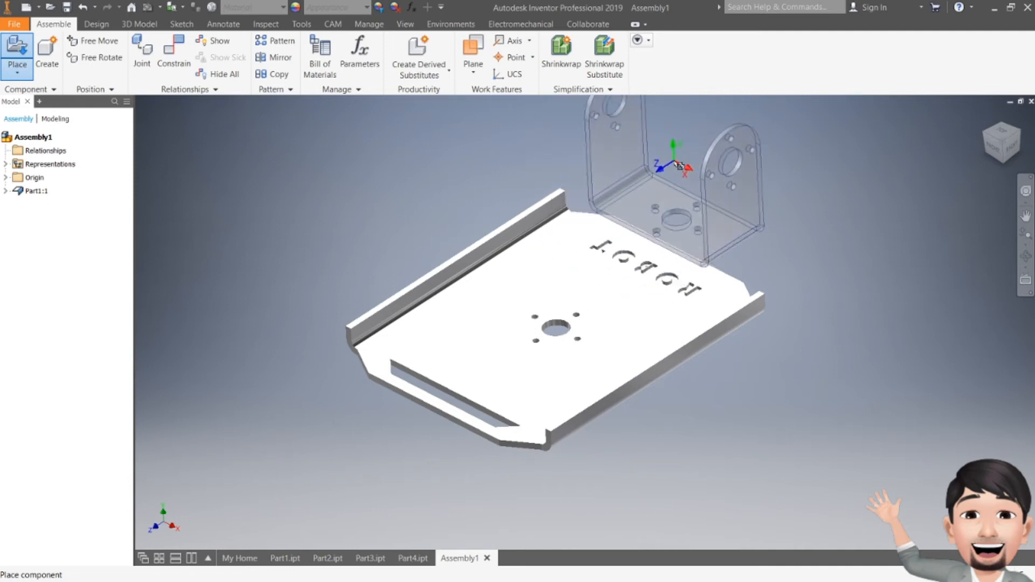
{"action": "right_click", "coordinate": [663, 170]}
{"action": "left_click", "coordinate": [693, 243]}
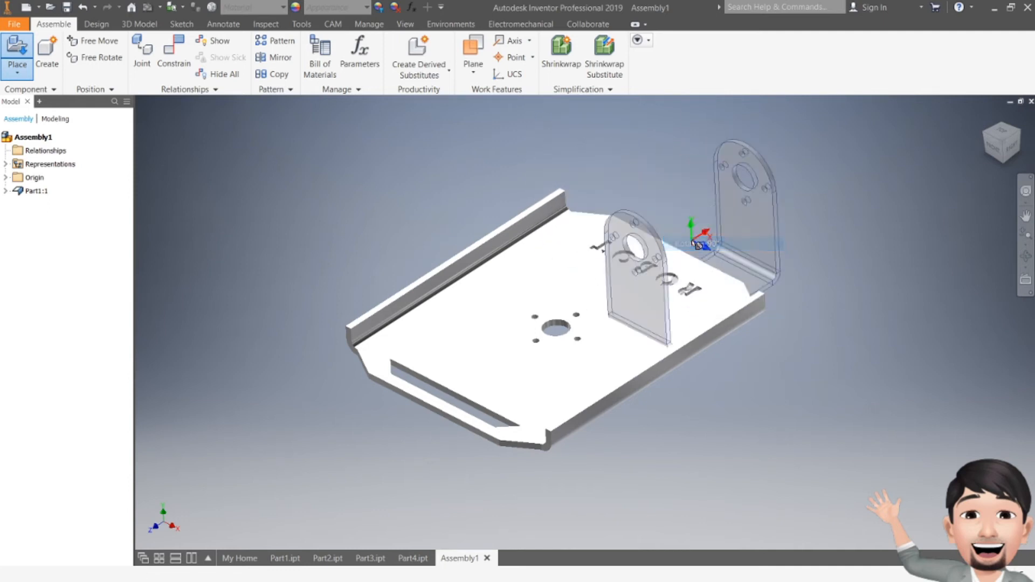
{"action": "left_click", "coordinate": [396, 171]}
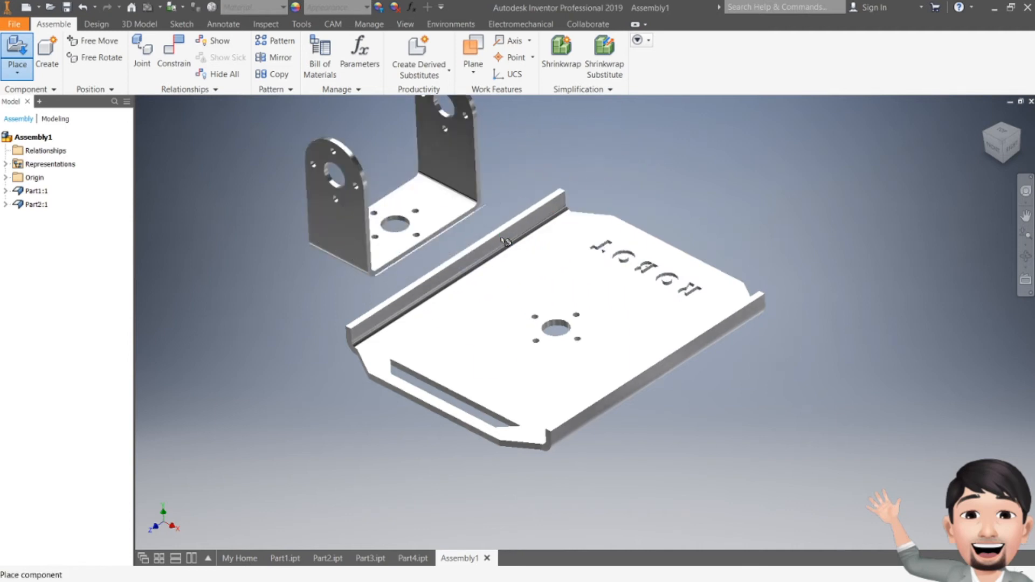
{"action": "middle_click_drag", "start_coordinate": [505, 223], "coordinate": [485, 254]}
{"action": "key", "text": "Escape"}
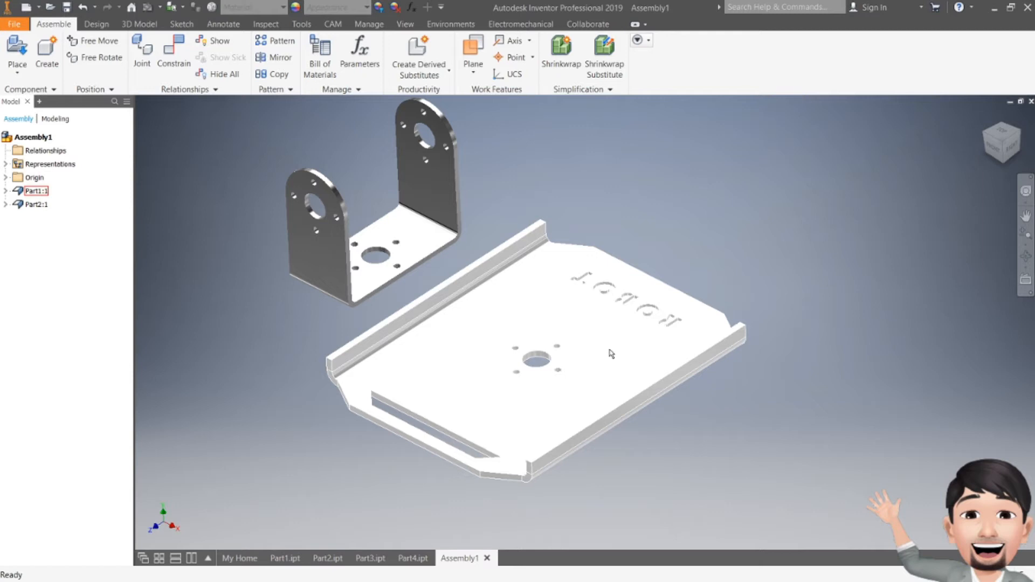
Step: Ground the ROBOT plate and shift the Part2 bracket farther away from it
{"action": "right_click", "coordinate": [613, 353]}
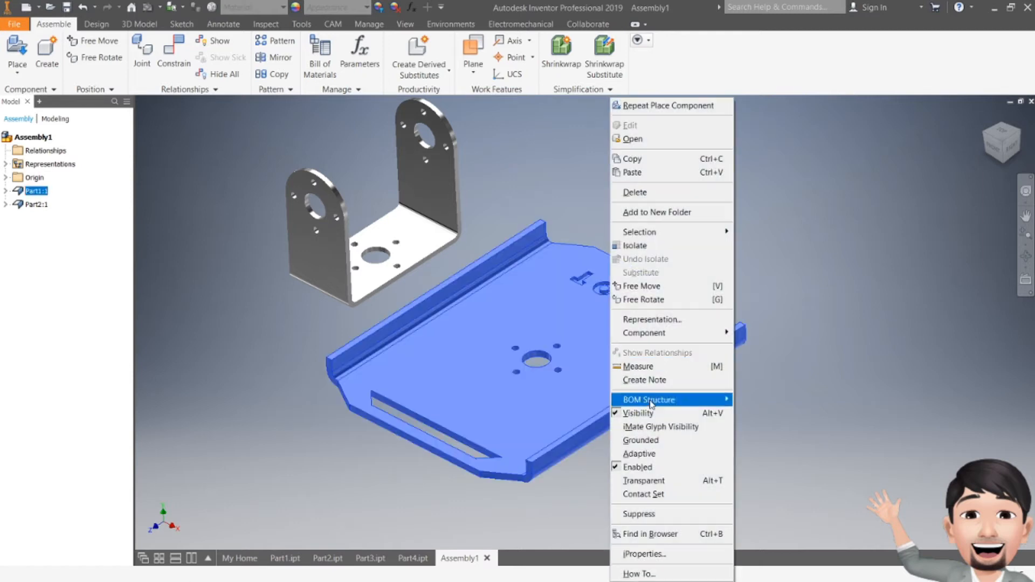
{"action": "left_click", "coordinate": [650, 441]}
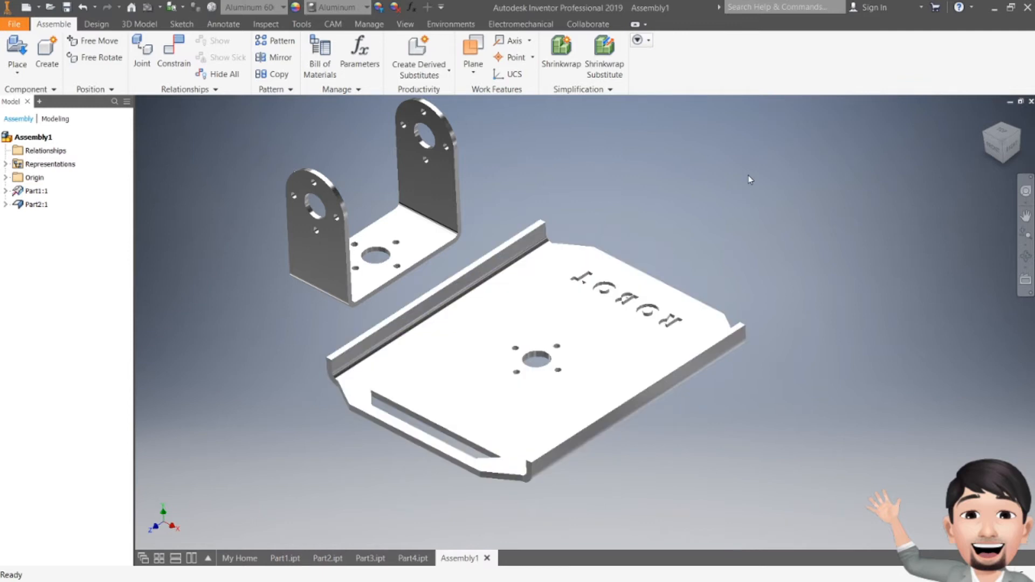
{"action": "left_click_drag", "start_coordinate": [436, 231], "coordinate": [447, 253]}
{"action": "left_click", "coordinate": [673, 215]}
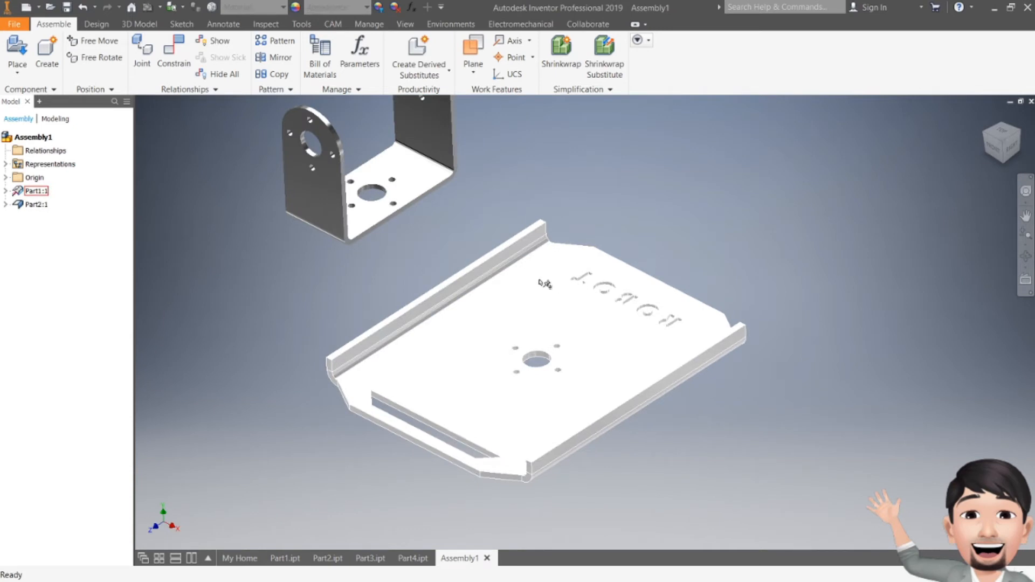
Step: Move the Part2 bracket around the plate to a free spot just behind the end with the ROBOT lettering
{"action": "scroll", "coordinate": [545, 262], "scroll_direction": "up", "scroll_amount": 5}
{"action": "scroll", "coordinate": [537, 270], "scroll_direction": "down", "scroll_amount": 6}
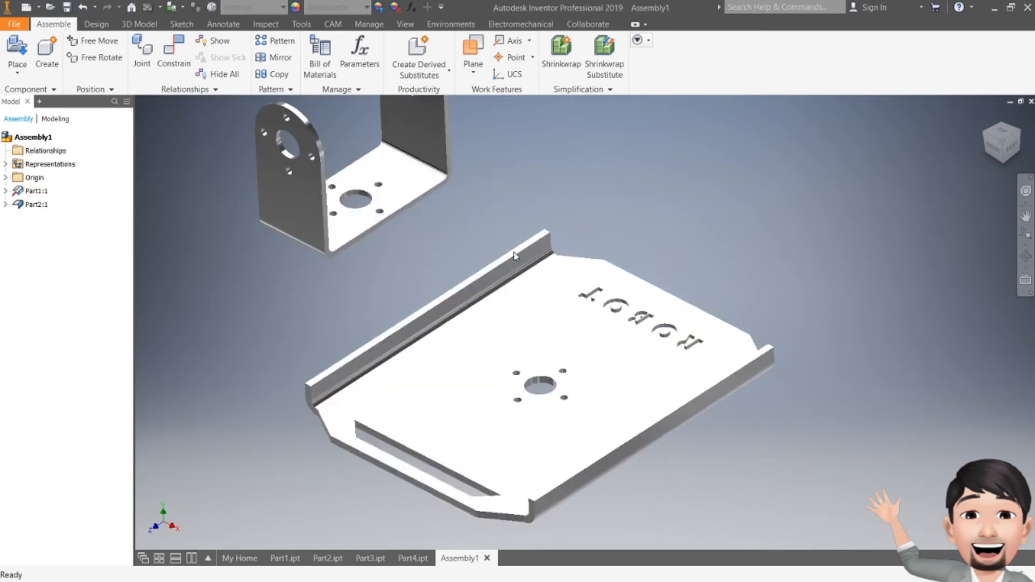
{"action": "scroll", "coordinate": [512, 252], "scroll_direction": "up", "scroll_amount": 3}
{"action": "left_click_drag", "start_coordinate": [472, 215], "coordinate": [817, 297]}
{"action": "left_click", "coordinate": [642, 240]}
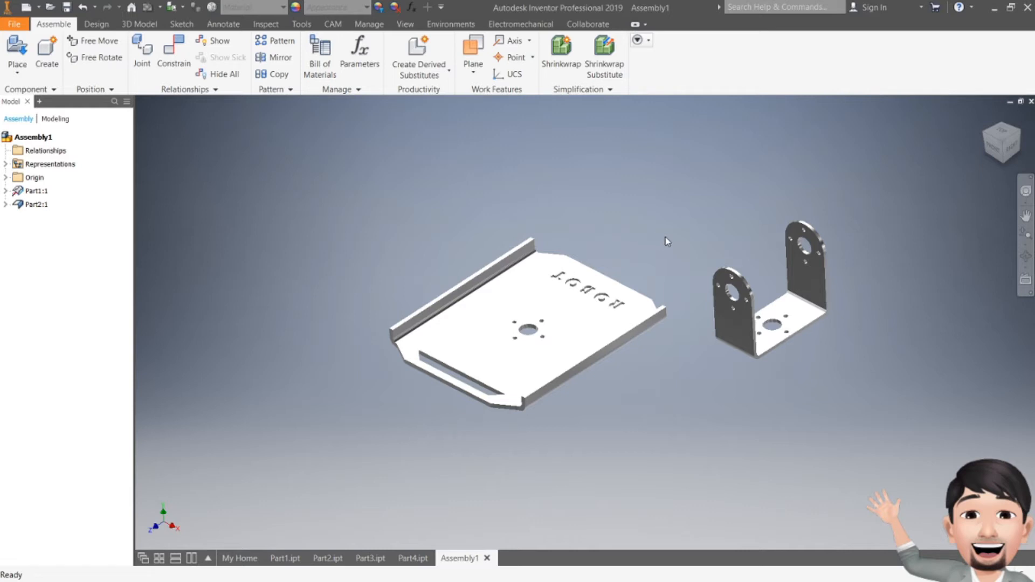
{"action": "left_click_drag", "start_coordinate": [744, 285], "coordinate": [686, 198]}
{"action": "left_click", "coordinate": [777, 276]}
{"action": "left_click_drag", "start_coordinate": [731, 232], "coordinate": [682, 218]}
{"action": "left_click", "coordinate": [751, 282]}
Step: Constrain the Part2 bracket's large base hole coaxial with the ROBOT plate's central hole, using a 0 mm axis mate with the aligned solution
{"action": "left_click", "coordinate": [173, 63]}
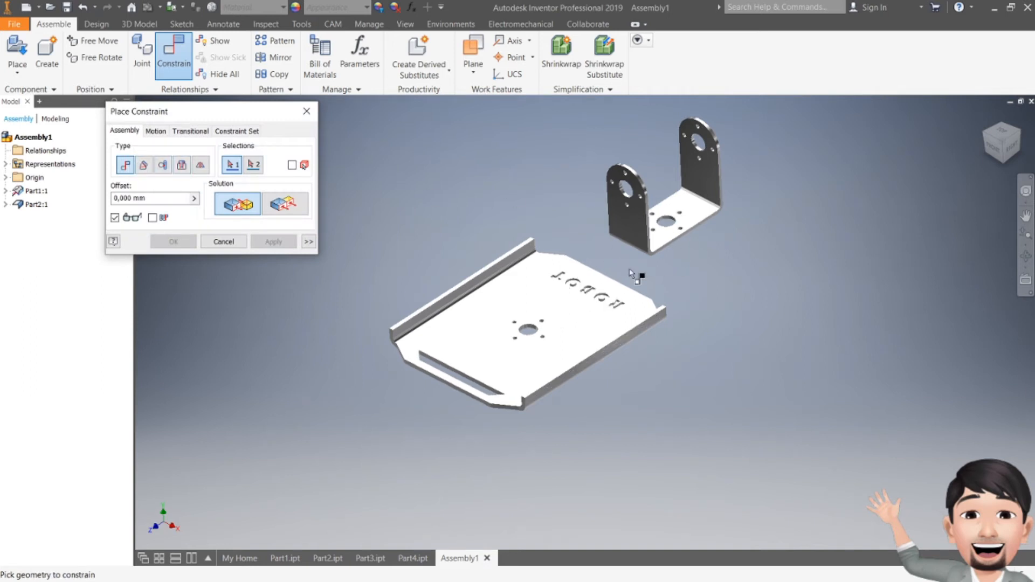
{"action": "scroll", "coordinate": [666, 221], "scroll_direction": "up", "scroll_amount": 5}
{"action": "left_click", "coordinate": [637, 251]}
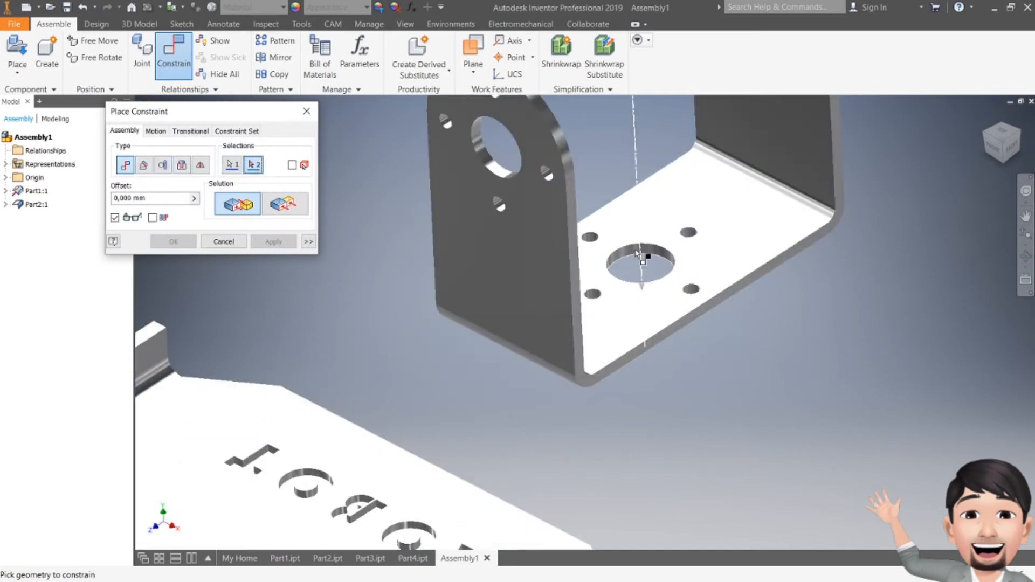
{"action": "scroll", "coordinate": [636, 251], "scroll_direction": "down", "scroll_amount": 3}
{"action": "scroll", "coordinate": [639, 184], "scroll_direction": "down", "scroll_amount": 2}
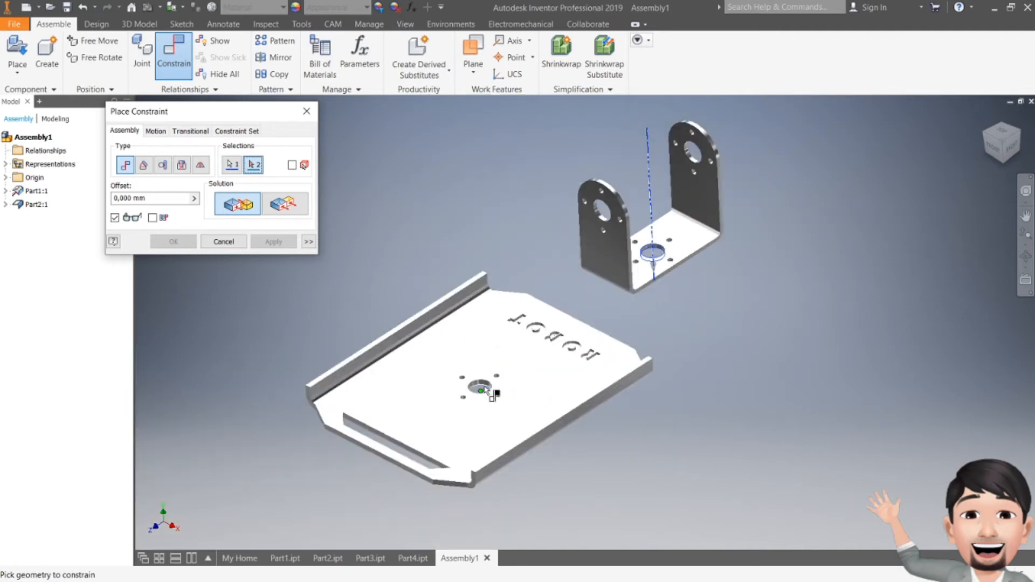
{"action": "scroll", "coordinate": [484, 388], "scroll_direction": "up", "scroll_amount": 5}
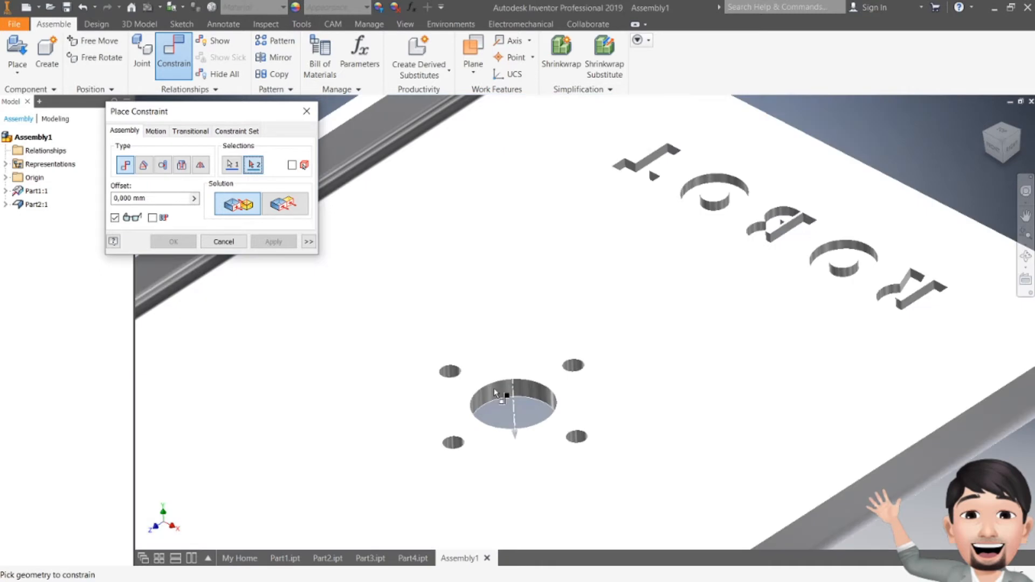
{"action": "left_click", "coordinate": [496, 391]}
{"action": "scroll", "coordinate": [532, 360], "scroll_direction": "down", "scroll_amount": 3}
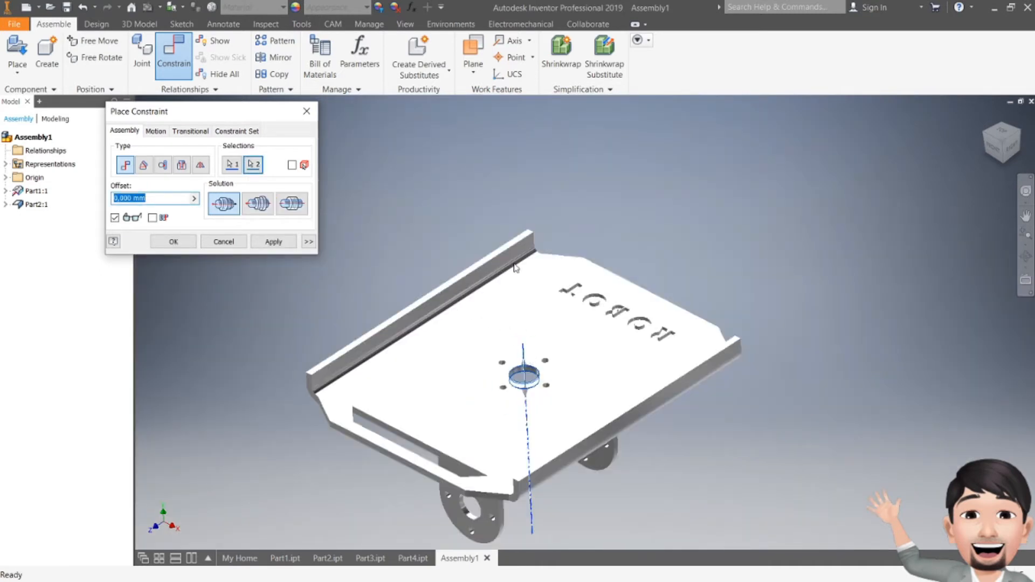
{"action": "left_click", "coordinate": [259, 204]}
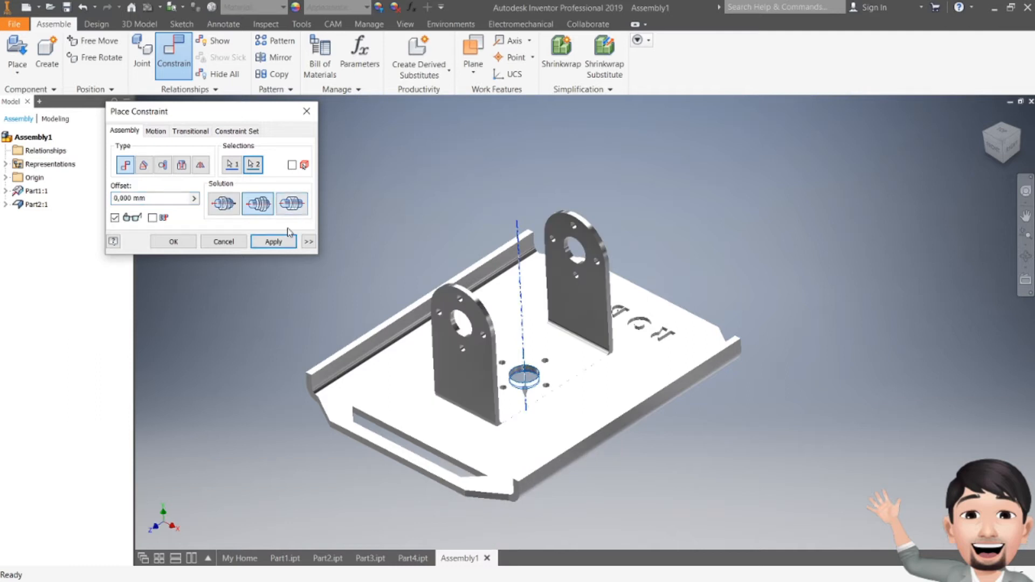
{"action": "left_click", "coordinate": [273, 242]}
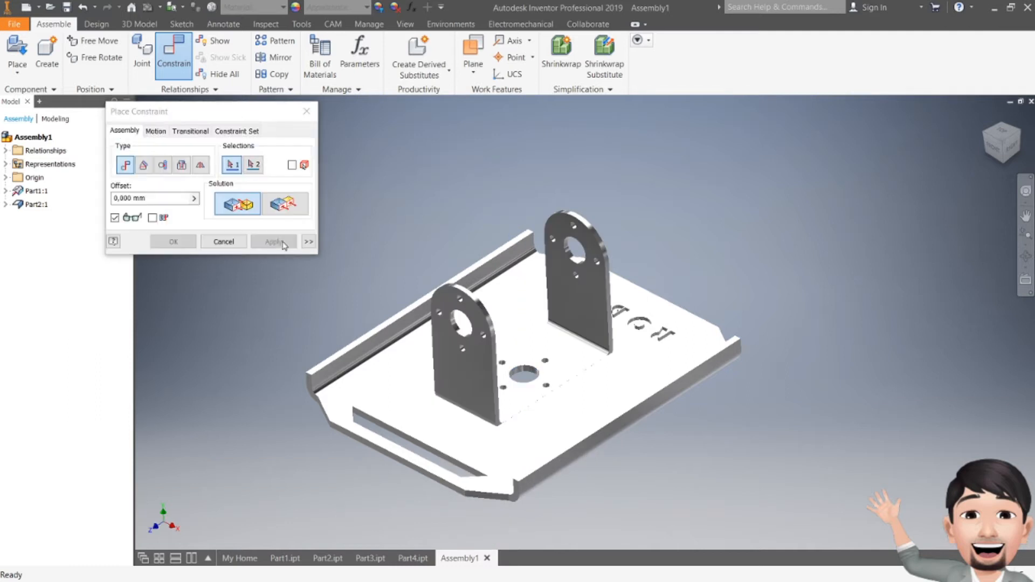
{"action": "left_click", "coordinate": [306, 111]}
Step: Lift the Part2 bracket above the plate and mate its underside to the plate's upper face with a 0 mm offset
{"action": "left_click_drag", "start_coordinate": [586, 269], "coordinate": [663, 148]}
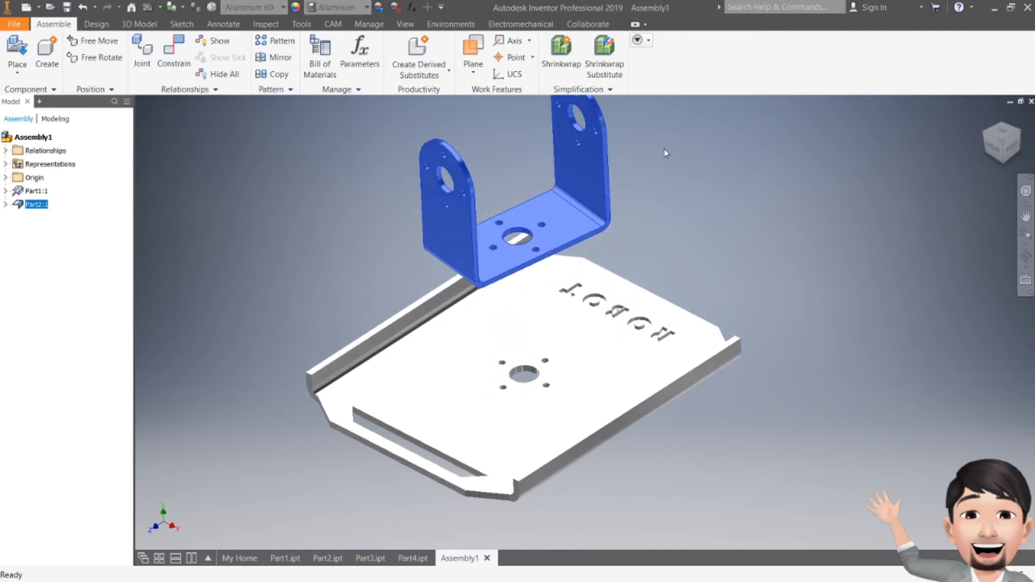
{"action": "left_click", "coordinate": [664, 148]}
{"action": "left_click", "coordinate": [174, 54]}
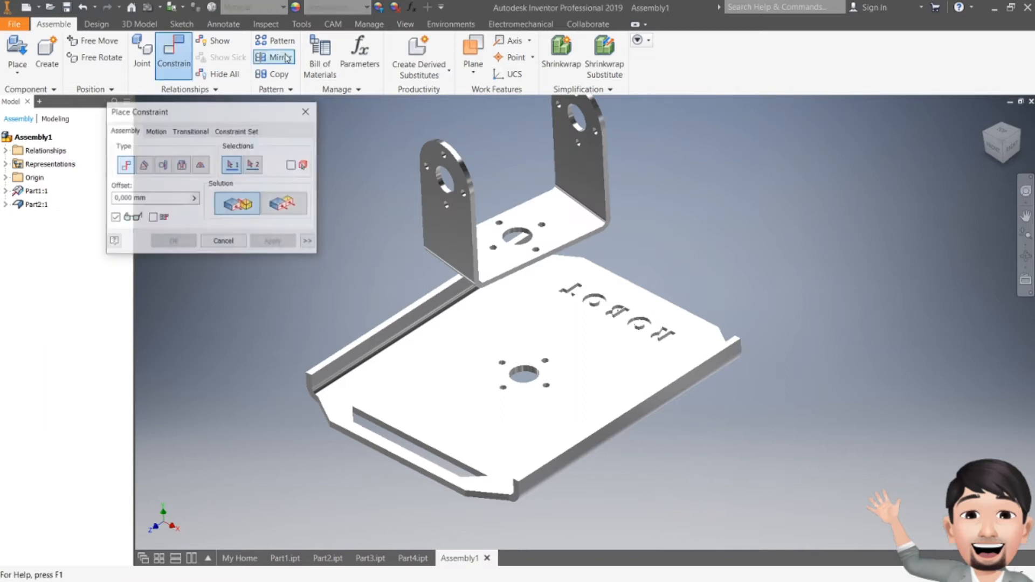
{"action": "left_click", "coordinate": [580, 353]}
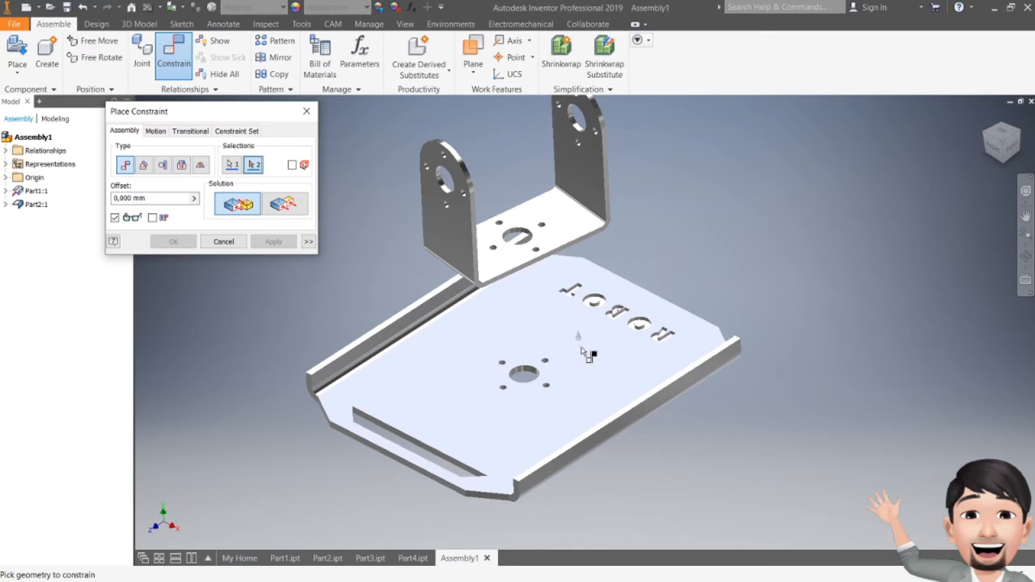
{"action": "left_click_drag", "start_coordinate": [995, 156], "coordinate": [964, 92]}
{"action": "left_click", "coordinate": [564, 235]}
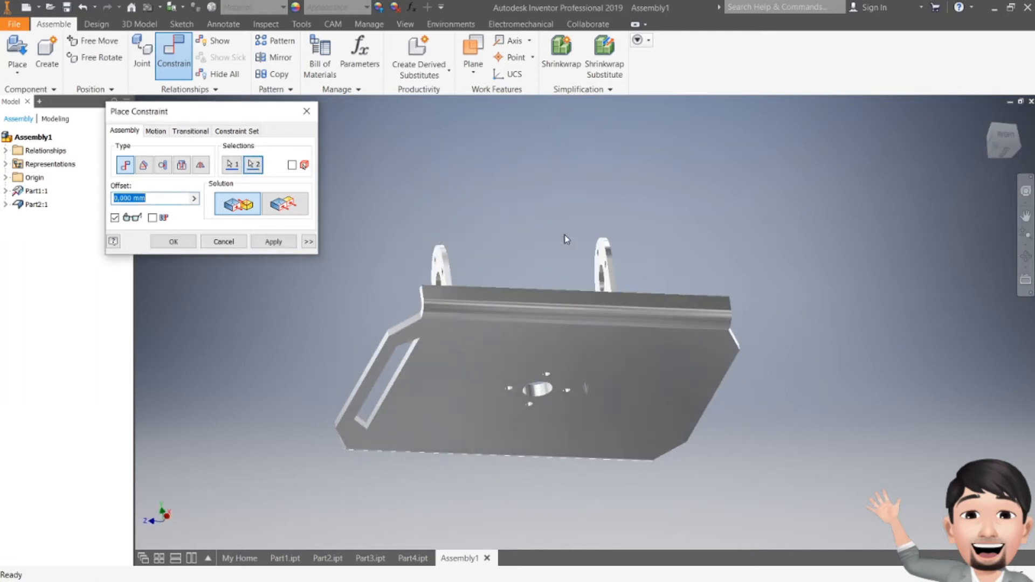
{"action": "left_click", "coordinate": [273, 242]}
{"action": "left_click", "coordinate": [306, 111]}
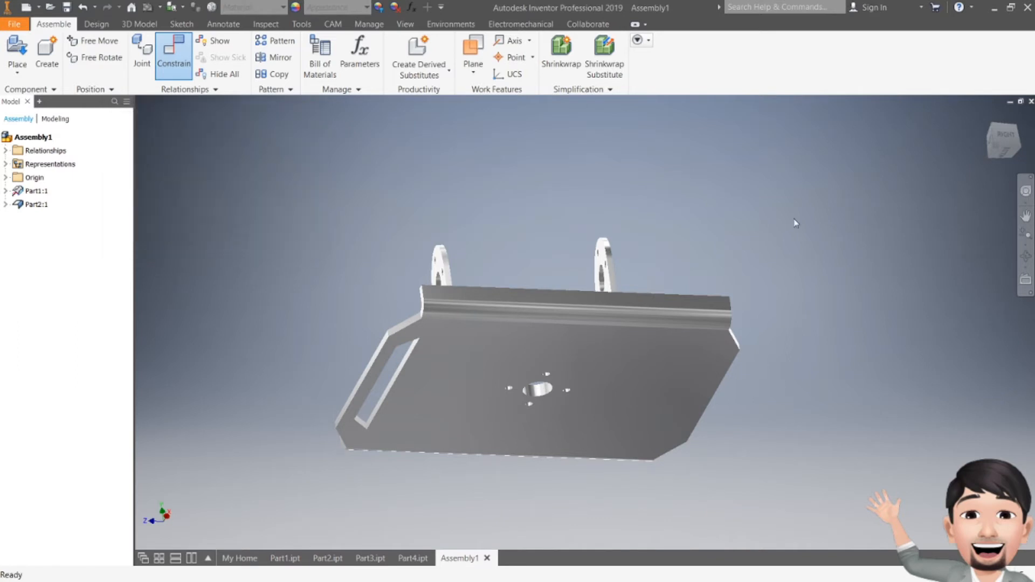
{"action": "left_click", "coordinate": [989, 161]}
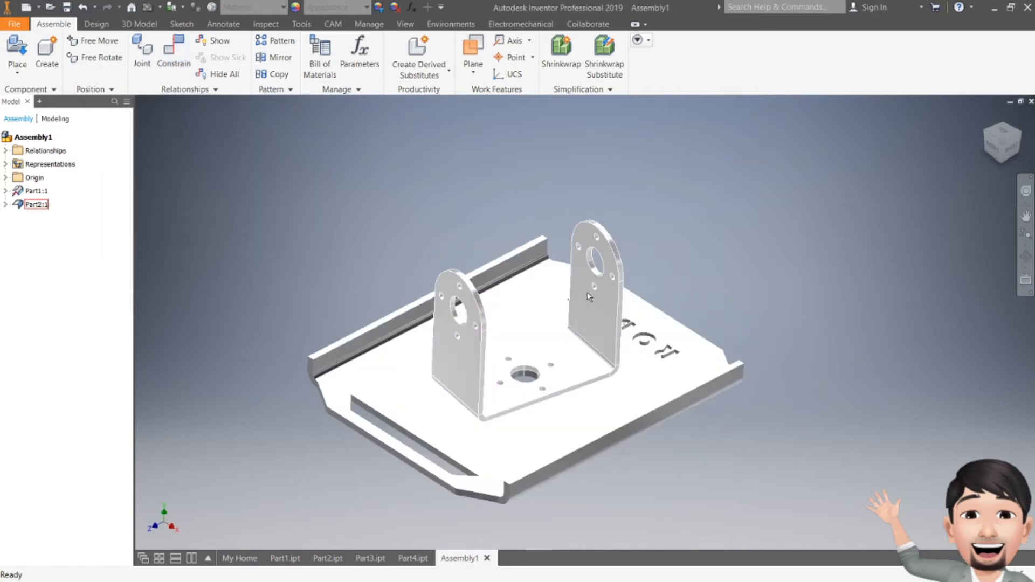
Step: Swing the Part2 bracket about the plate's central hole to check its remaining freedom of rotation
{"action": "left_click", "coordinate": [550, 229]}
{"action": "left_click_drag", "start_coordinate": [550, 229], "coordinate": [604, 335]}
{"action": "left_click_drag", "start_coordinate": [609, 269], "coordinate": [678, 254]}
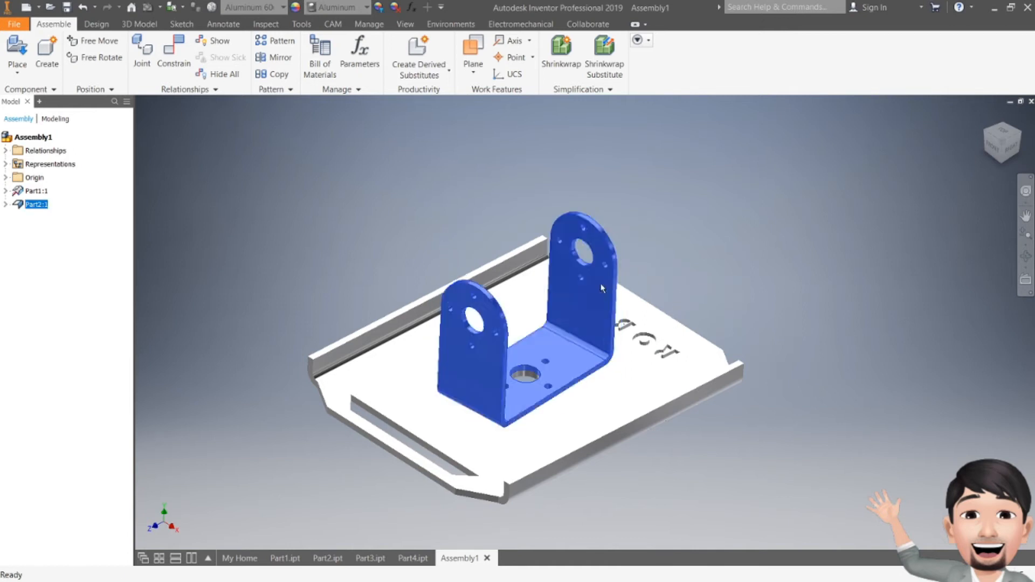
{"action": "left_click", "coordinate": [513, 227]}
Step: Add a 0° directed angle constraint between the bracket's outer upright face and the plate's edge face beside the long slot
{"action": "left_click", "coordinate": [173, 54]}
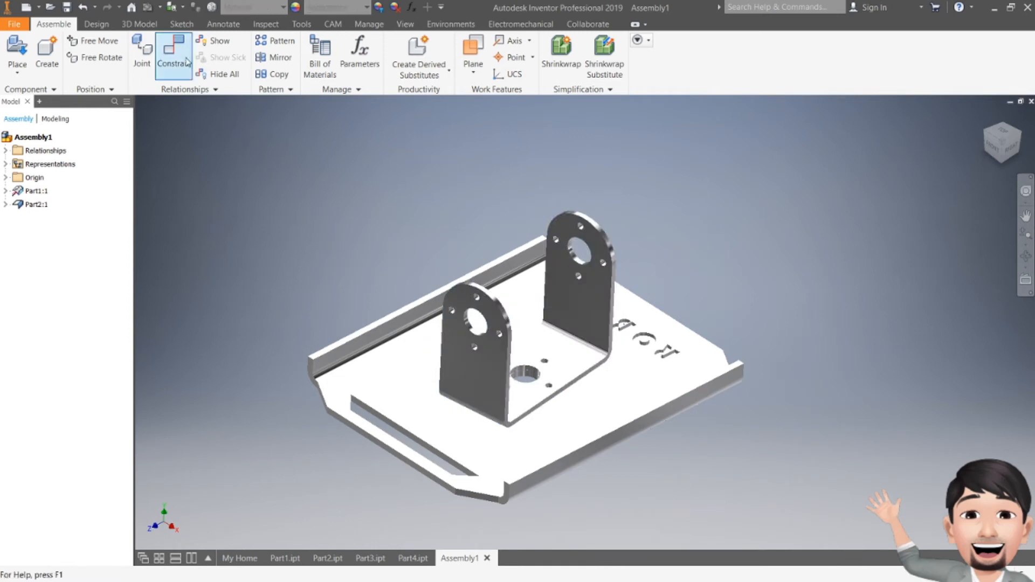
{"action": "left_click", "coordinate": [467, 362]}
{"action": "scroll", "coordinate": [311, 361], "scroll_direction": "up", "scroll_amount": 3}
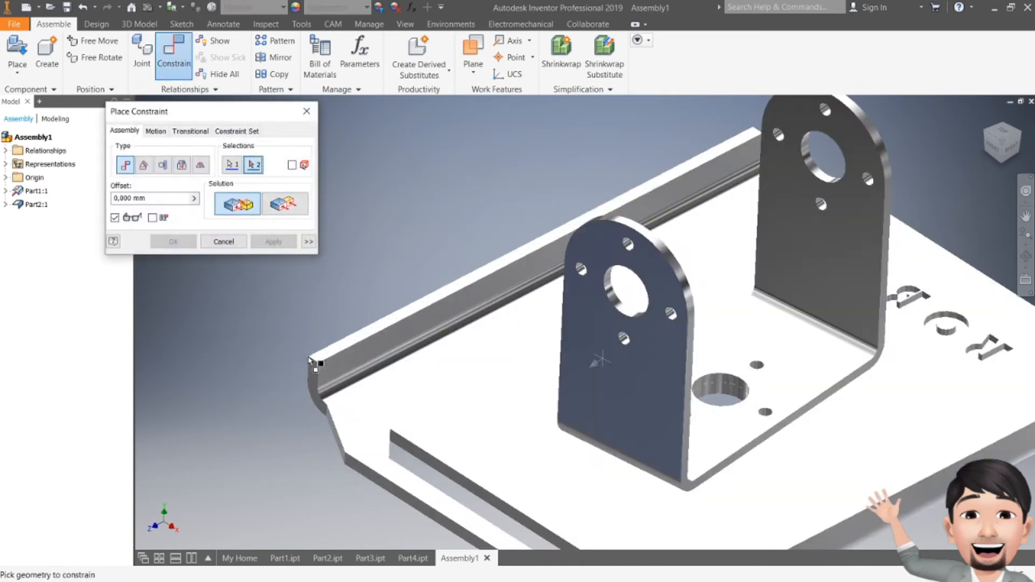
{"action": "scroll", "coordinate": [356, 469], "scroll_direction": "up", "scroll_amount": 3}
{"action": "left_click", "coordinate": [342, 455]}
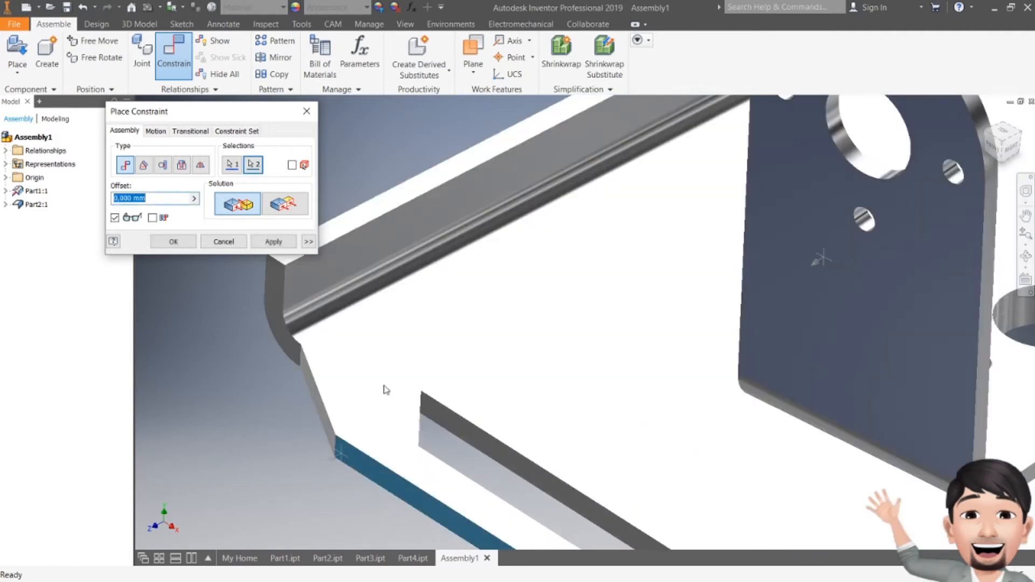
{"action": "scroll", "coordinate": [386, 389], "scroll_direction": "down", "scroll_amount": 6}
{"action": "left_click", "coordinate": [145, 166]}
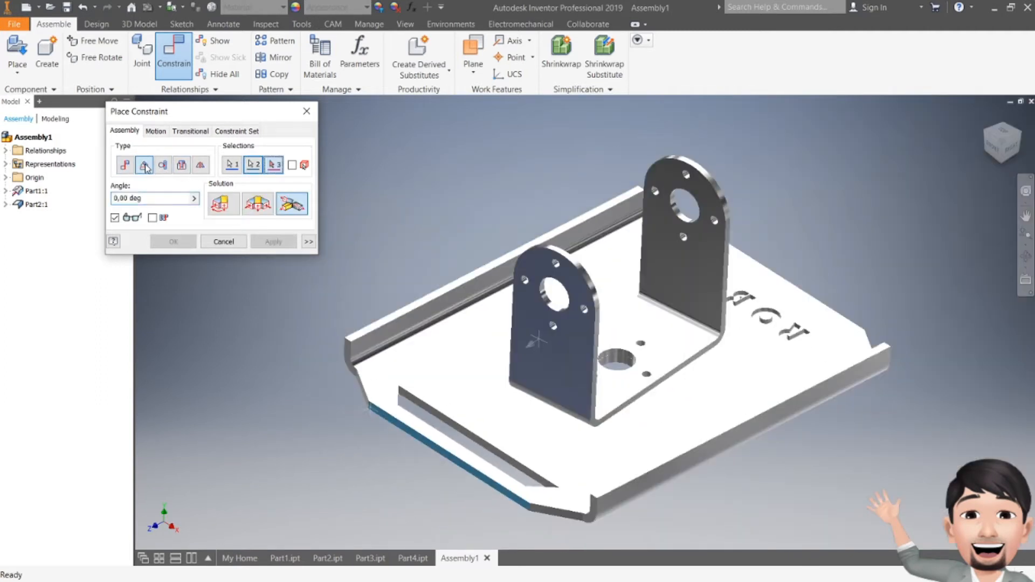
{"action": "left_click", "coordinate": [220, 203]}
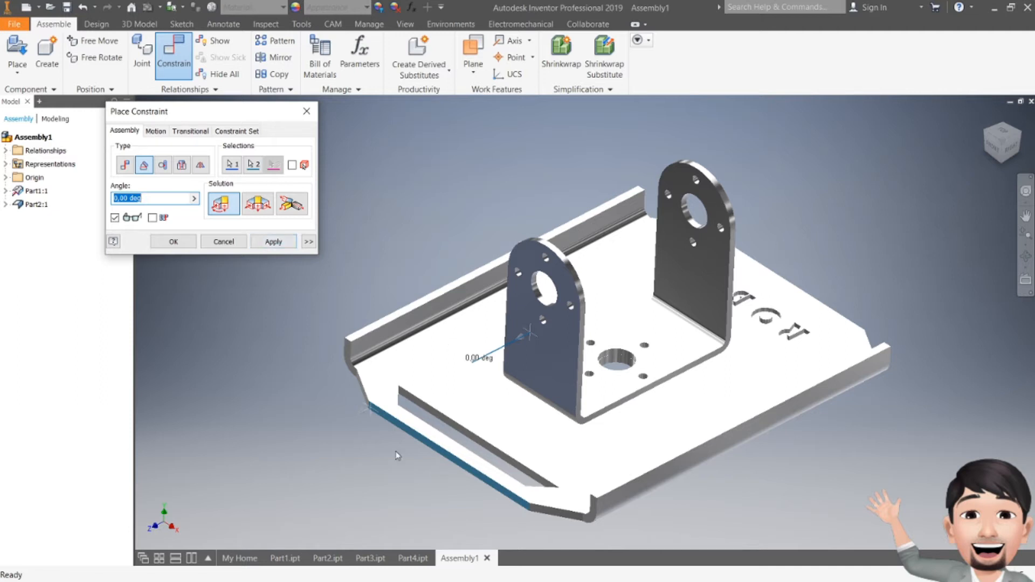
{"action": "left_click", "coordinate": [273, 242]}
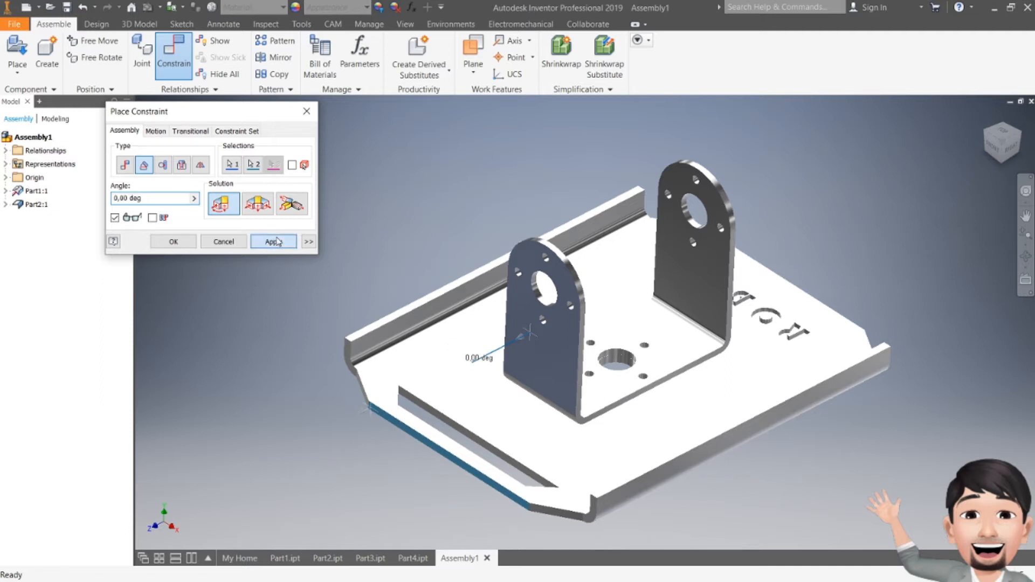
{"action": "left_click", "coordinate": [224, 241]}
Step: Test whether the constrained Part2 bracket can still be moved on the plate
{"action": "left_click", "coordinate": [512, 256]}
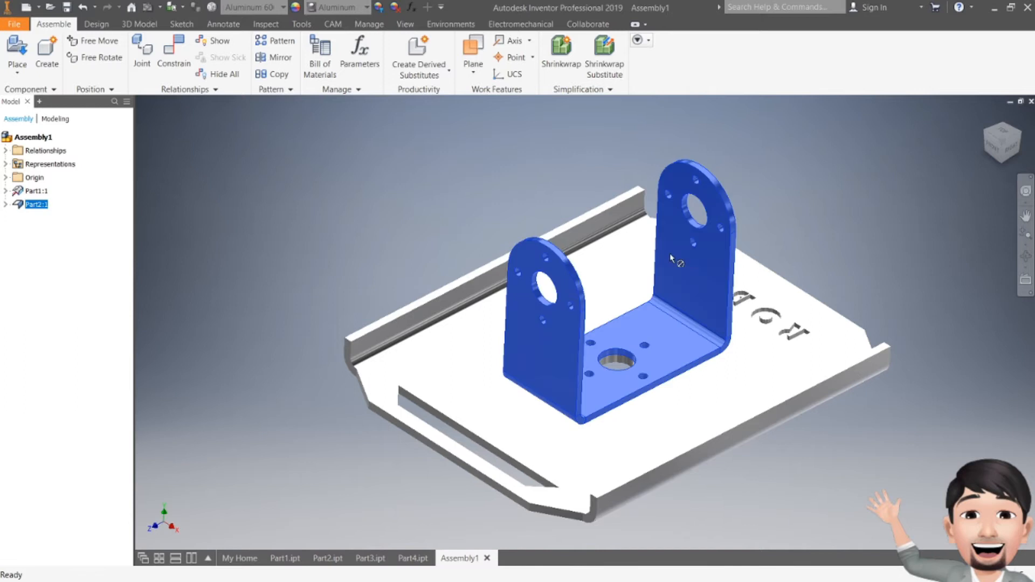
{"action": "left_click_drag", "start_coordinate": [655, 245], "coordinate": [673, 238]}
{"action": "left_click", "coordinate": [803, 202]}
{"action": "scroll", "coordinate": [558, 323], "scroll_direction": "down", "scroll_amount": 3}
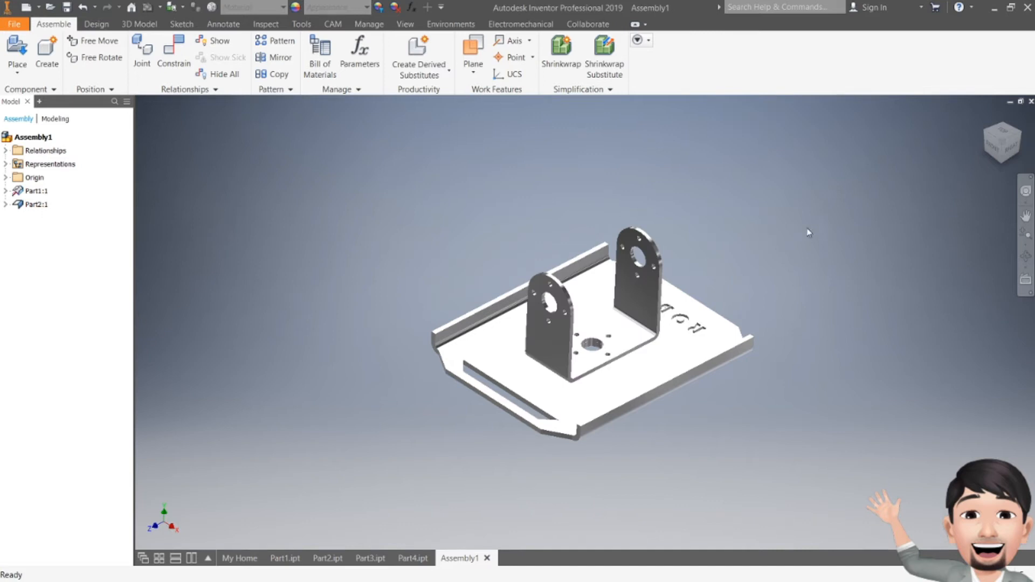
{"action": "middle_click_drag", "start_coordinate": [706, 247], "coordinate": [639, 254]}
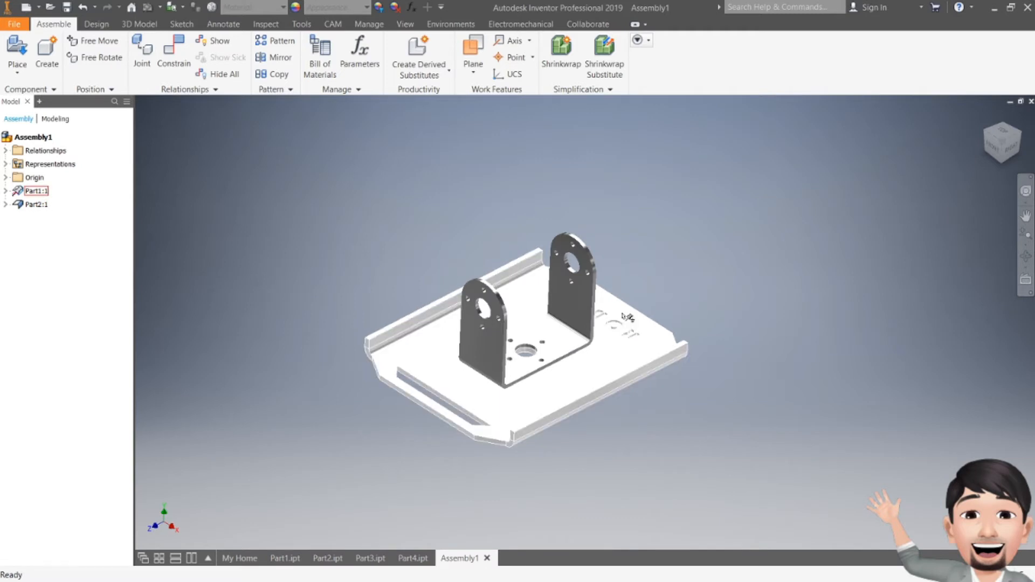
Step: Switch to Photos to examine the reference picture 7.JPG for the next bracket's position, and return to the Inventor assembly
{"action": "key", "text": "alt+Tab"}
{"action": "key", "text": "Tab"}
{"action": "key", "text": "Tab"}
{"action": "key", "text": "Tab"}
{"action": "key", "text": "Tab"}
{"action": "key", "text": "Tab"}
{"action": "key", "text": "Tab"}
{"action": "key", "text": "Tab"}
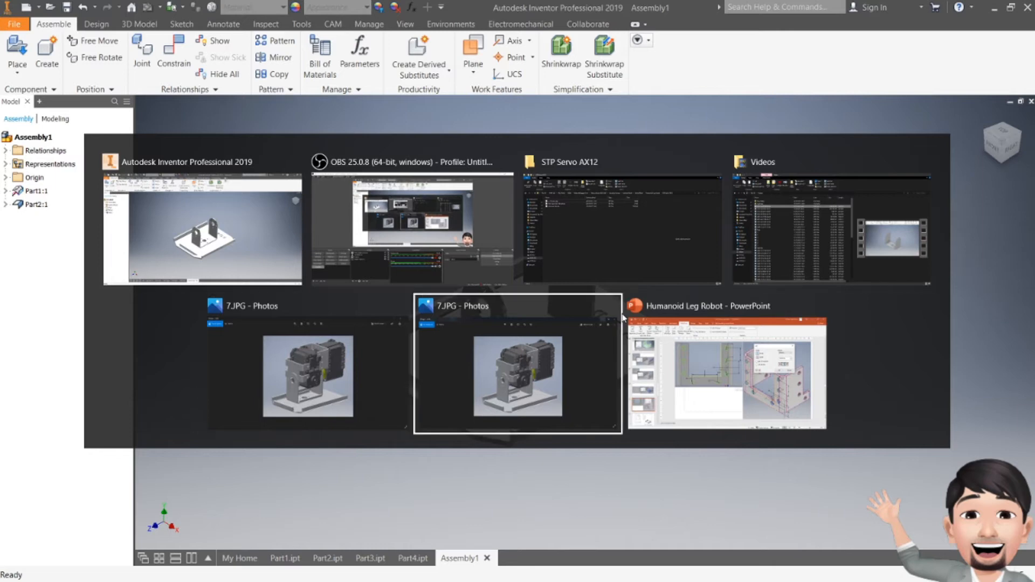
{"action": "key", "text": "Tab"}
{"action": "key", "text": "Tab"}
{"action": "key", "text": "Tab"}
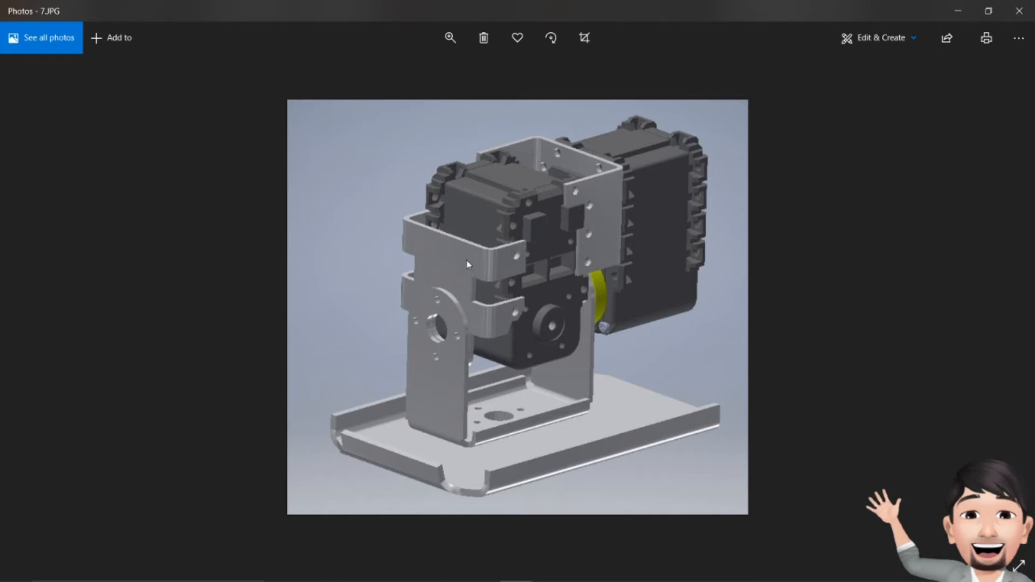
{"action": "key", "text": "alt+Tab"}
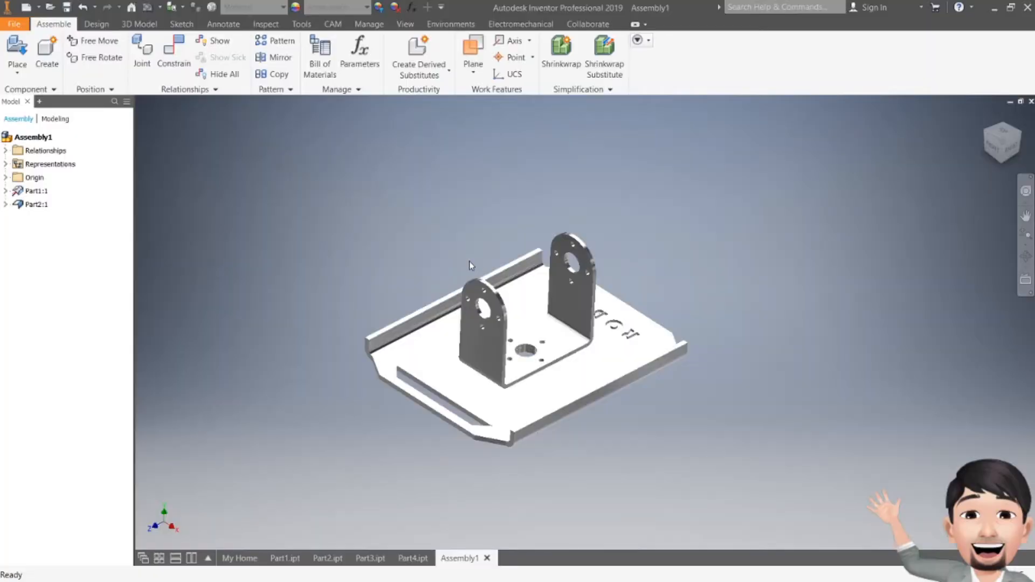
Step: Place one instance of Part3, rotated 90° about X three times to match the reference picture, above and beside the Part2 bracket
{"action": "left_click", "coordinate": [17, 51]}
{"action": "left_click", "coordinate": [454, 273]}
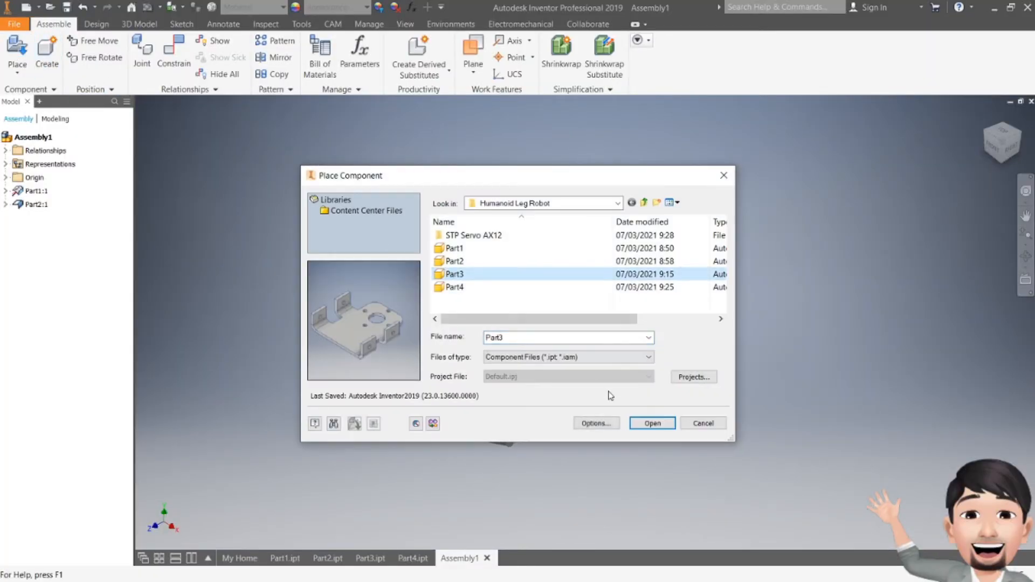
{"action": "left_click", "coordinate": [653, 423]}
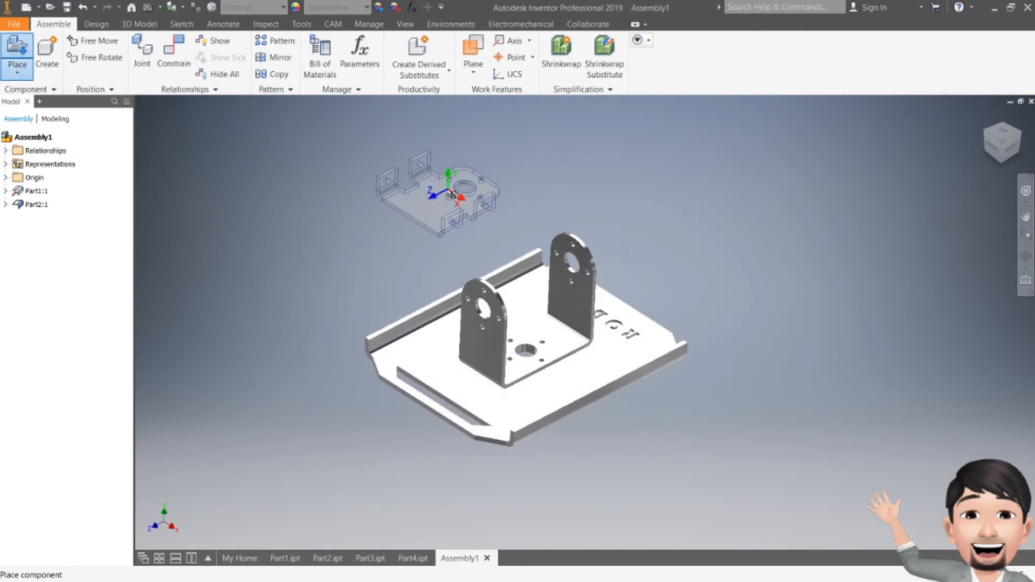
{"action": "key", "text": "alt+Tab"}
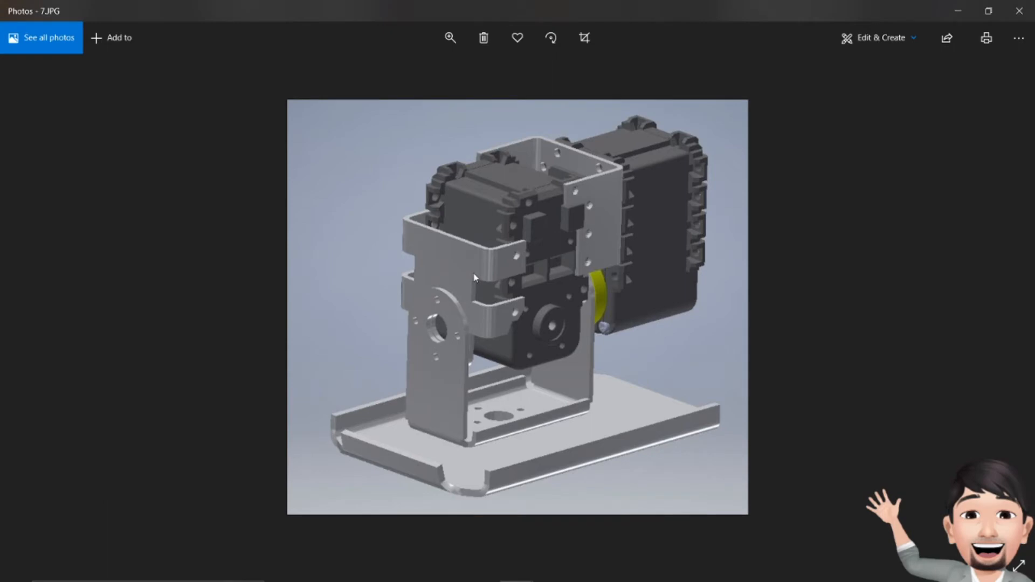
{"action": "key", "text": "alt+Tab"}
{"action": "right_click", "coordinate": [431, 225]}
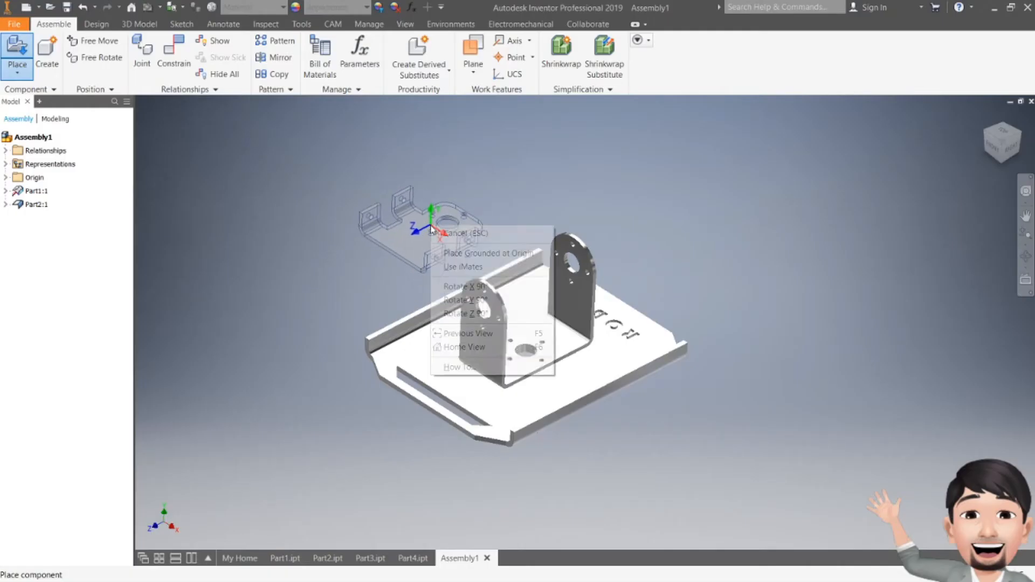
{"action": "left_click", "coordinate": [462, 286]}
{"action": "right_click", "coordinate": [384, 216]}
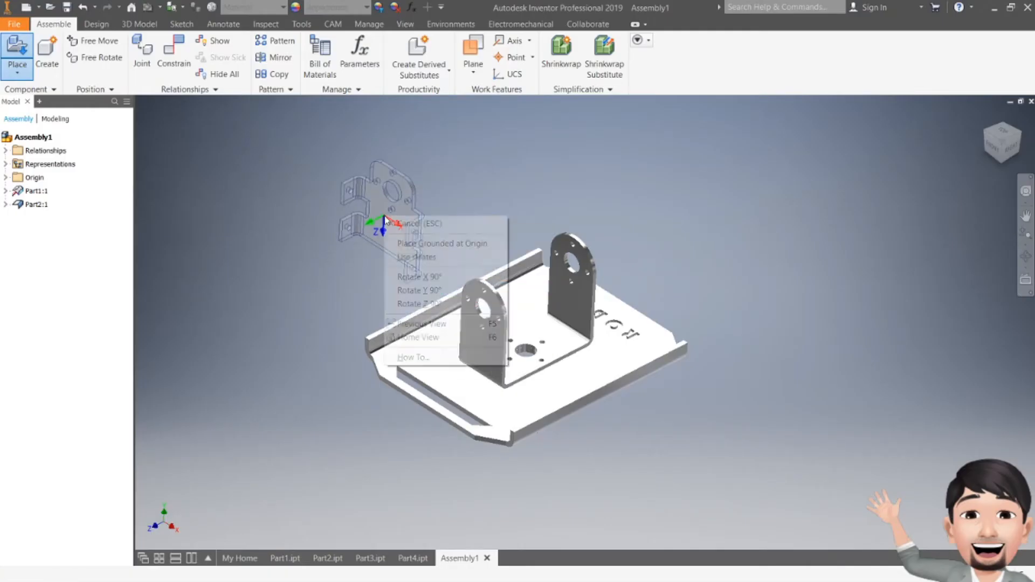
{"action": "left_click", "coordinate": [423, 276]}
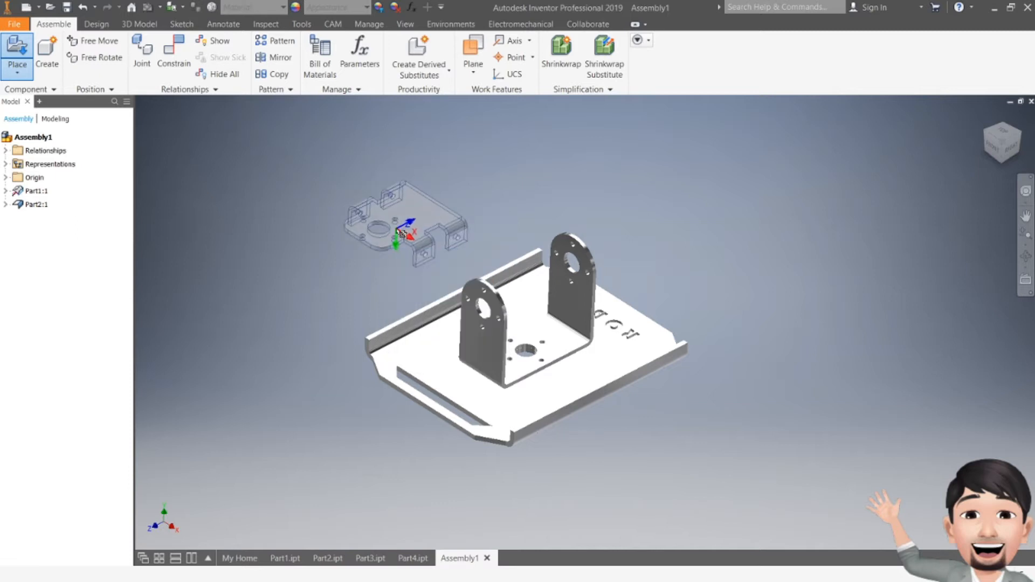
{"action": "right_click", "coordinate": [397, 229]}
{"action": "left_click", "coordinate": [418, 289]}
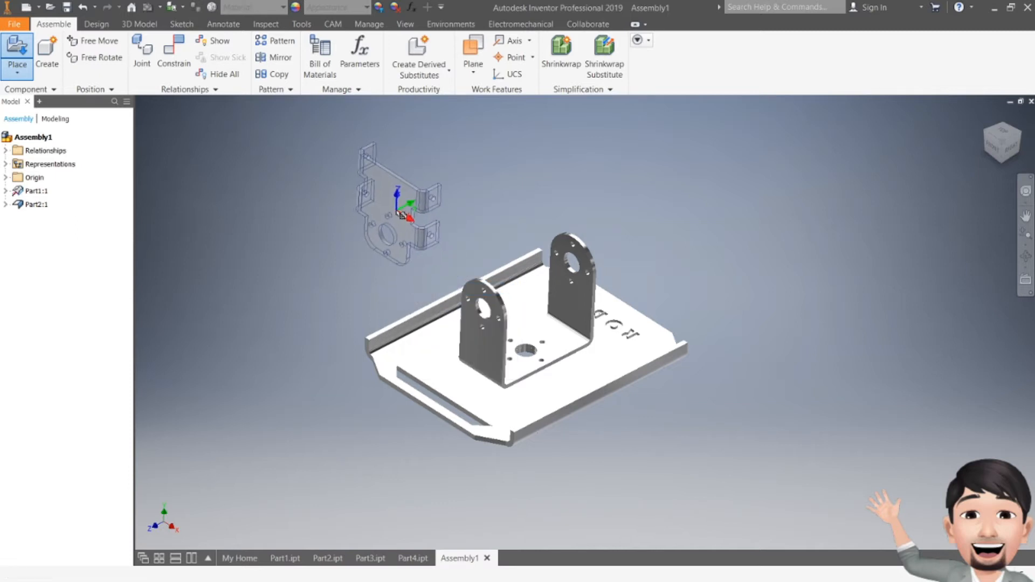
{"action": "left_click", "coordinate": [430, 204]}
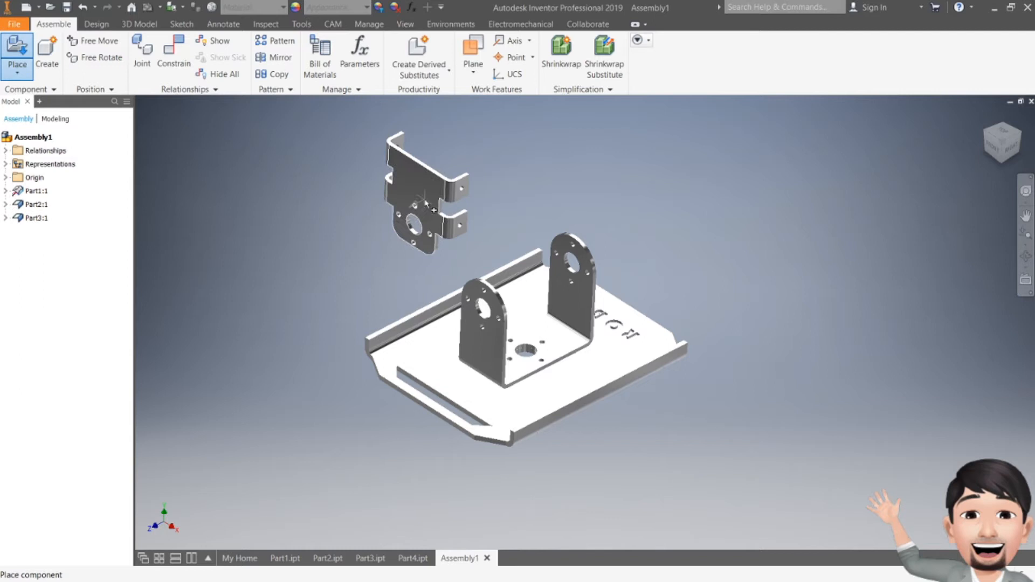
{"action": "key", "text": "Escape"}
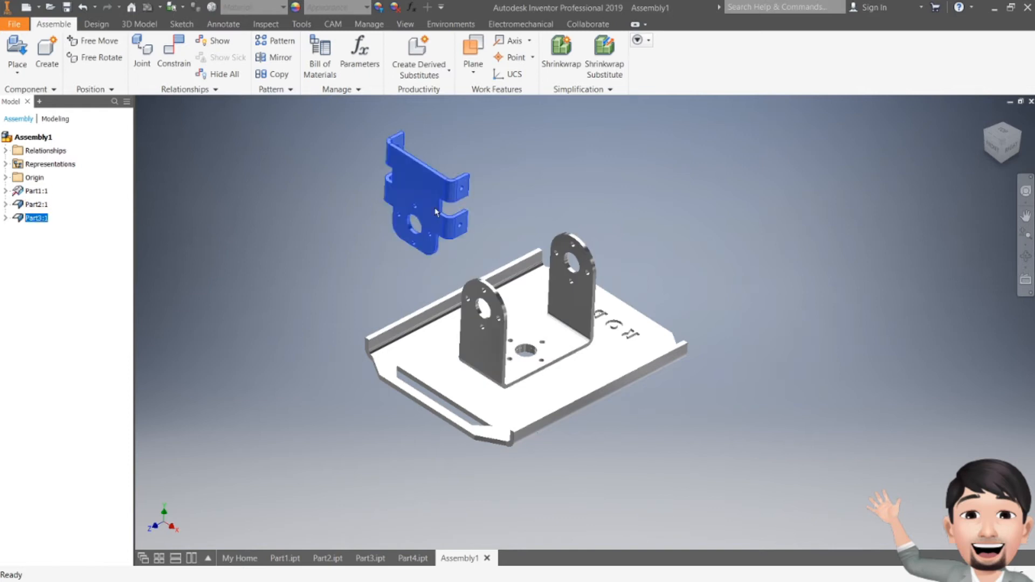
Step: Move the Part3 bracket clear of the plate and Part2, checking the reference picture 7.JPG in Photos before returning to the Inventor assembly
{"action": "left_click_drag", "start_coordinate": [435, 193], "coordinate": [364, 198]}
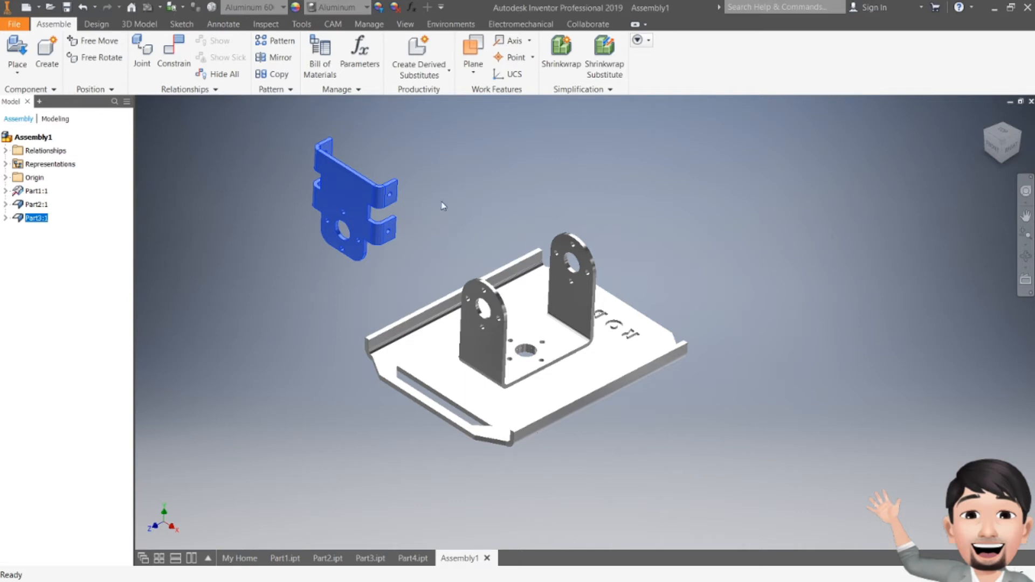
{"action": "mouse_move", "coordinate": [368, 207]}
{"action": "left_mouse_down"}
{"action": "mouse_move", "coordinate": [403, 205]}
{"action": "mouse_move", "coordinate": [379, 201]}
{"action": "left_mouse_up"}
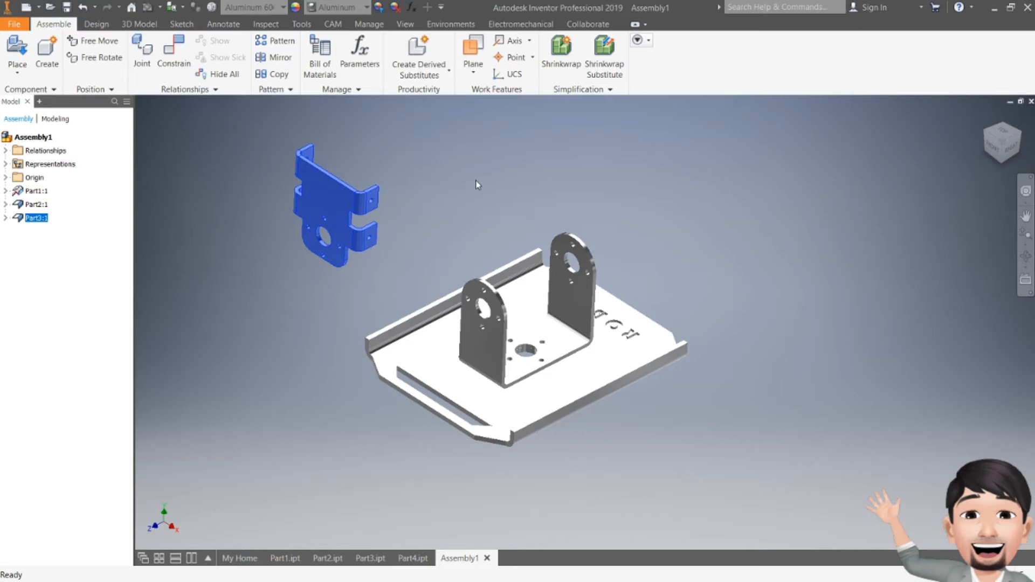
{"action": "middle_click_drag", "start_coordinate": [521, 236], "coordinate": [505, 276]}
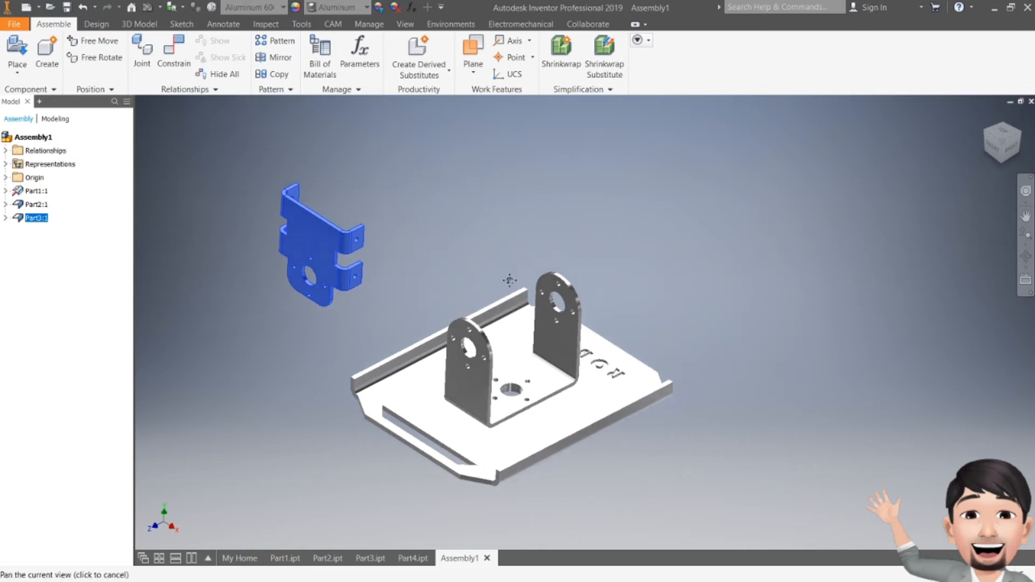
{"action": "left_click_drag", "start_coordinate": [407, 240], "coordinate": [466, 194]}
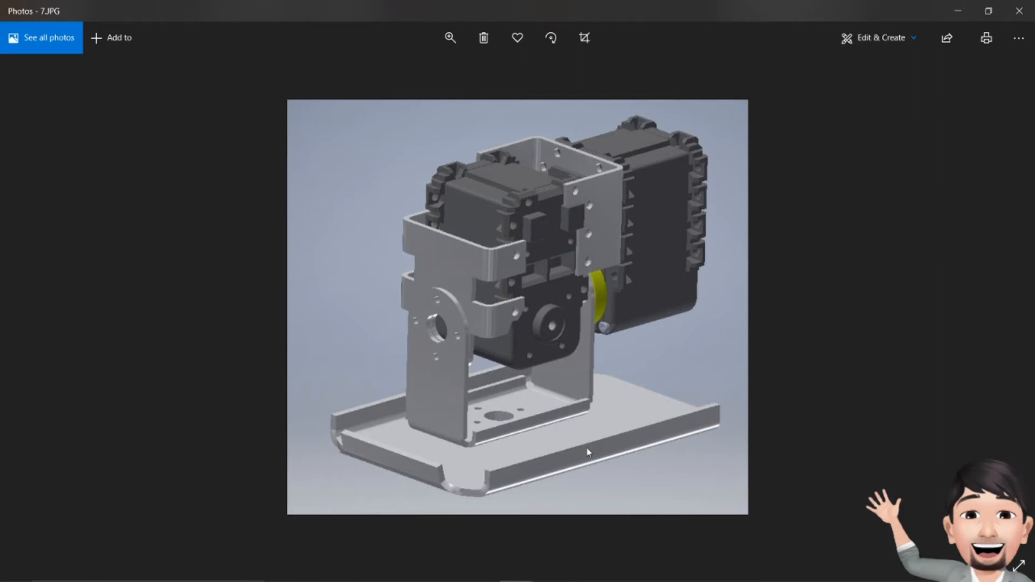
{"action": "key", "text": "alt+Tab"}
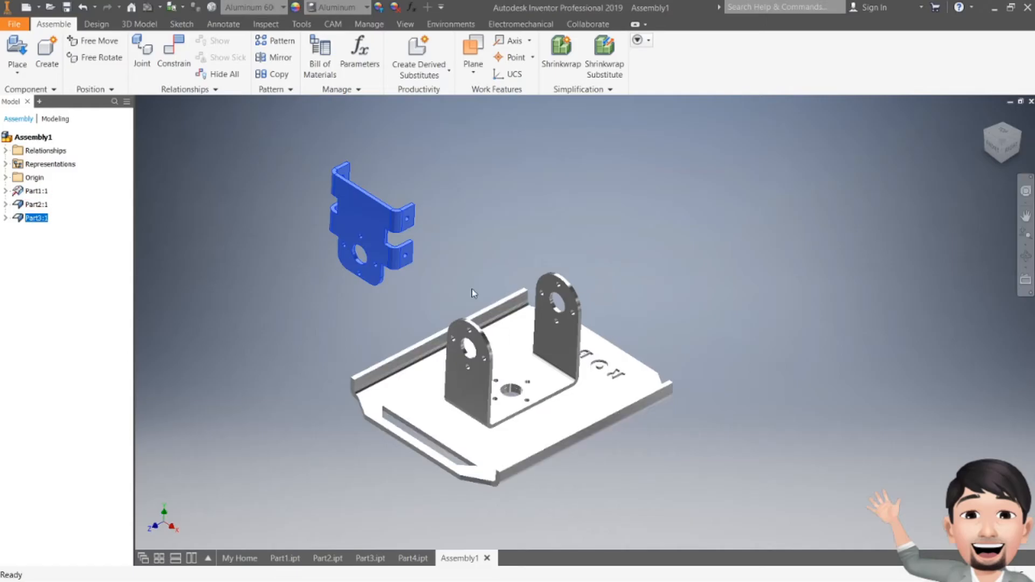
{"action": "left_click", "coordinate": [489, 177]}
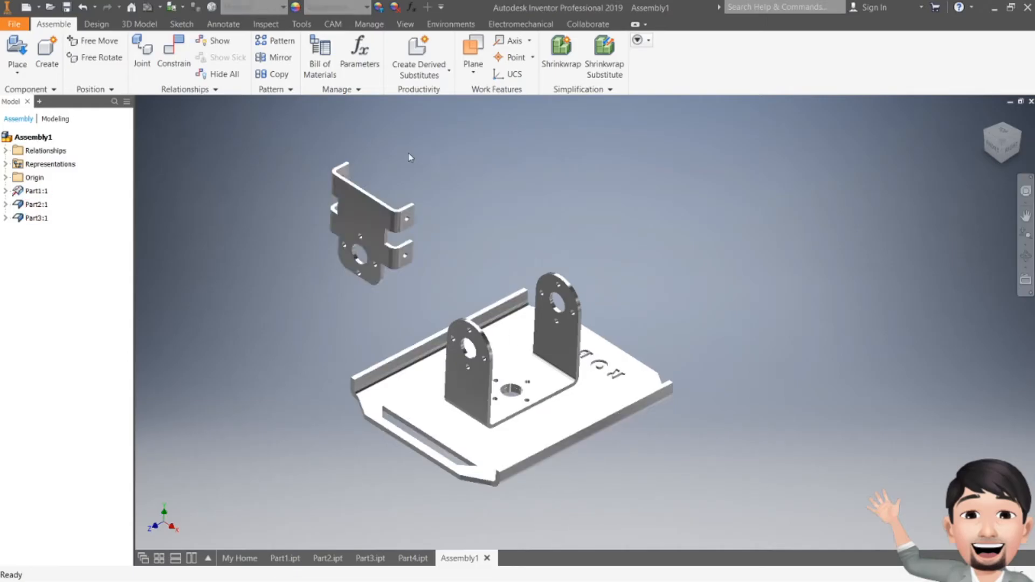
Step: Browse for a file to open in the STP Servo AX12 folder under Semester Genap, Gambar Mesin, Sheet Metal, Humanoid Leg Robot
{"action": "left_click", "coordinate": [51, 7]}
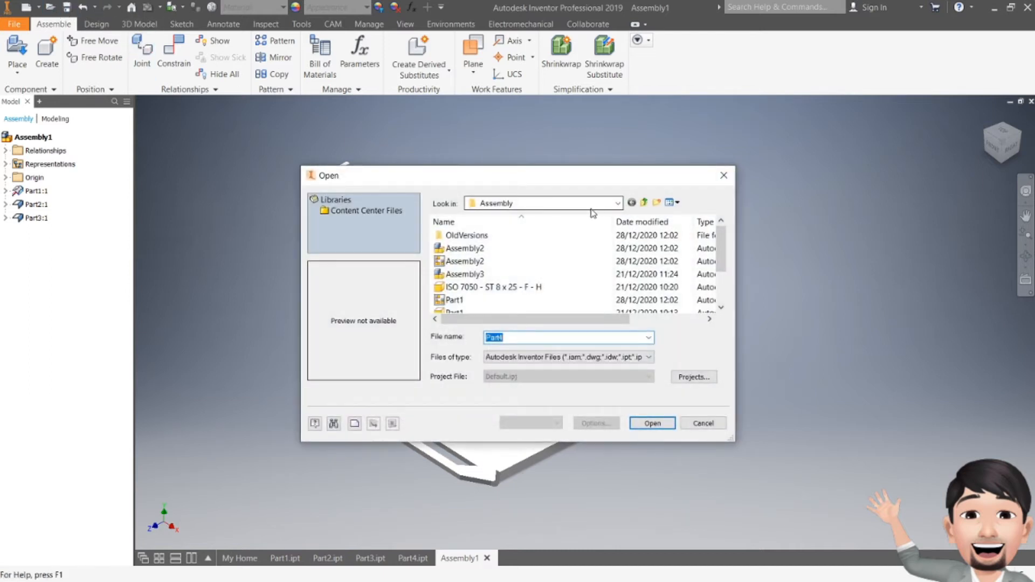
{"action": "left_click", "coordinate": [618, 203]}
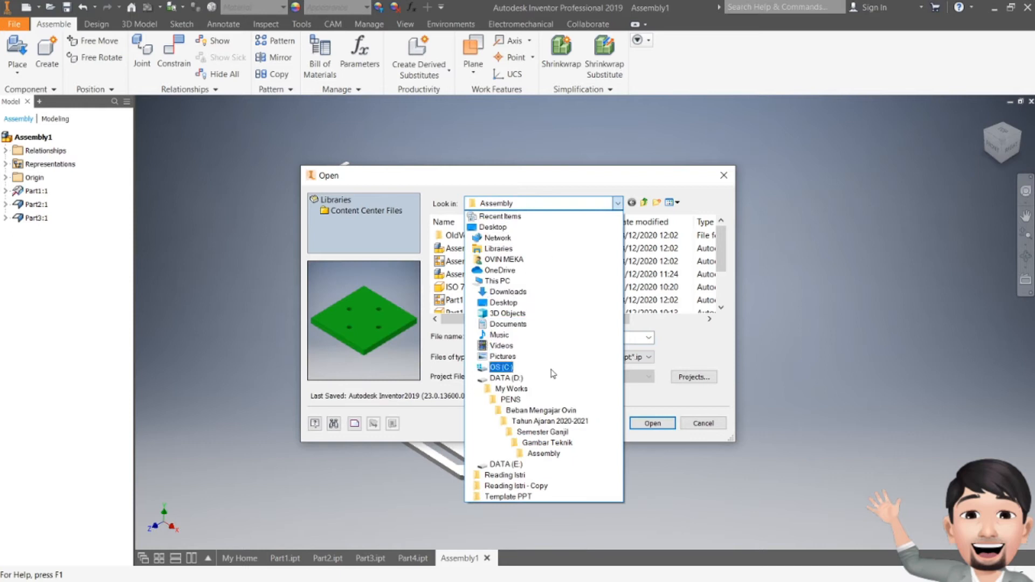
{"action": "left_click", "coordinate": [557, 425]}
{"action": "double_click", "coordinate": [475, 248]}
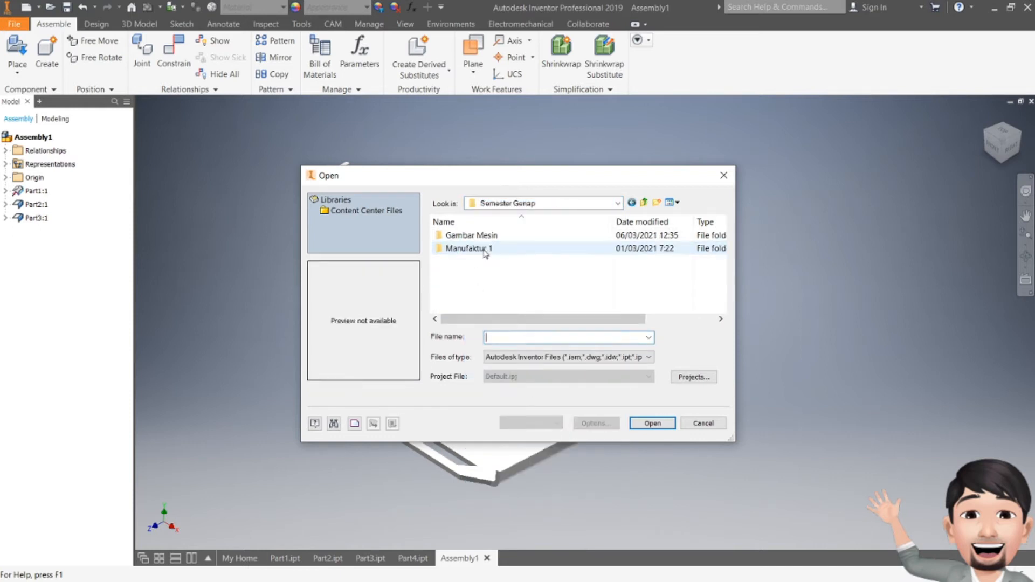
{"action": "double_click", "coordinate": [474, 235]}
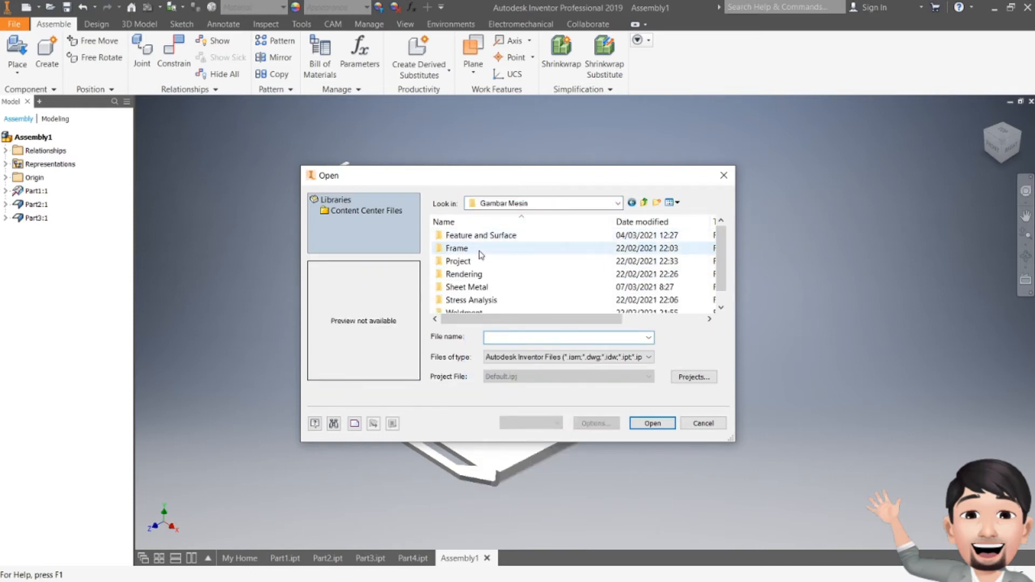
{"action": "double_click", "coordinate": [464, 288]}
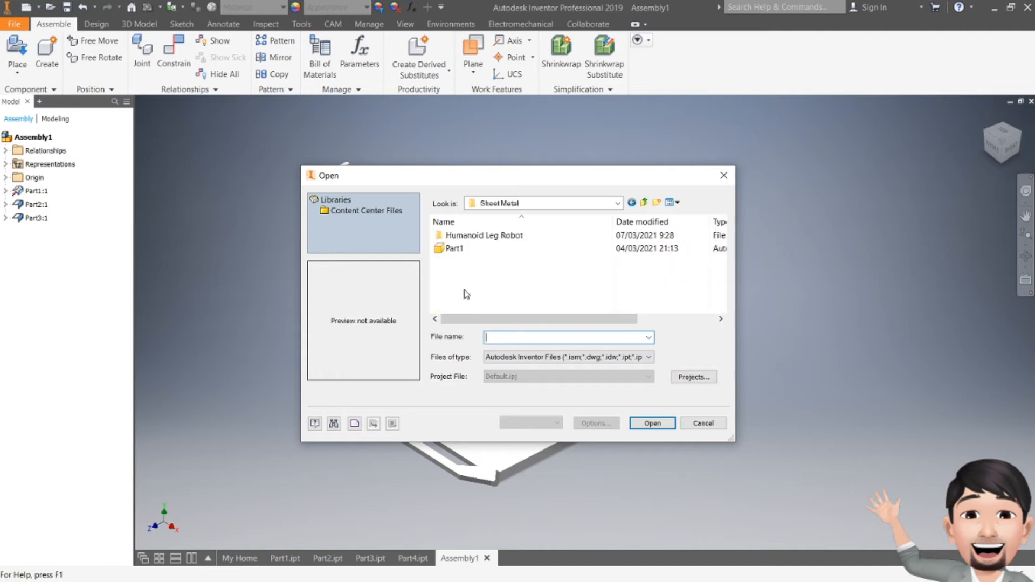
{"action": "double_click", "coordinate": [482, 243]}
{"action": "double_click", "coordinate": [480, 239]}
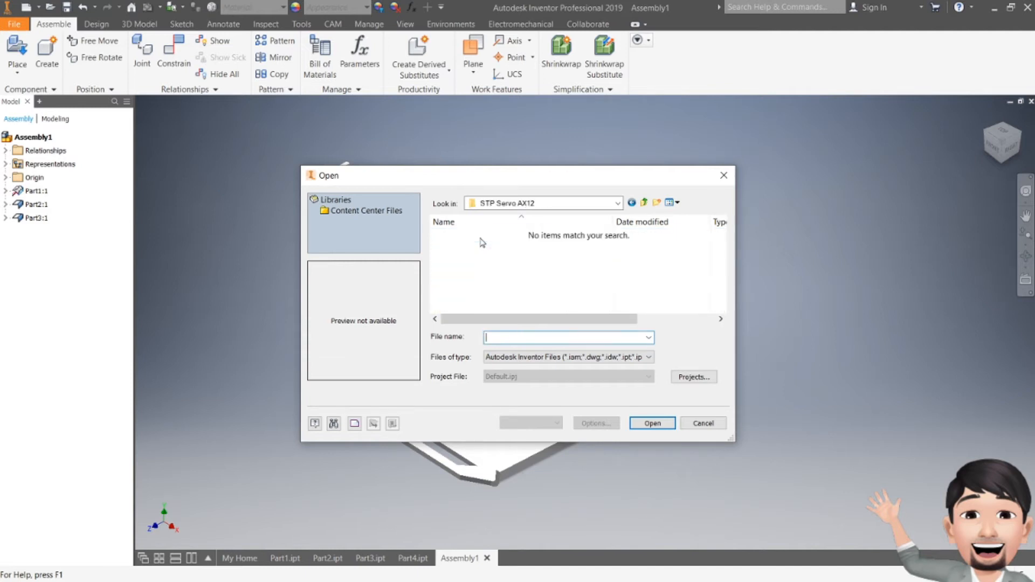
Step: List STEP files and import Servo AX-12A.stp as a converted model, keeping the default import options and accepting the style conflict
{"action": "left_click", "coordinate": [610, 358]}
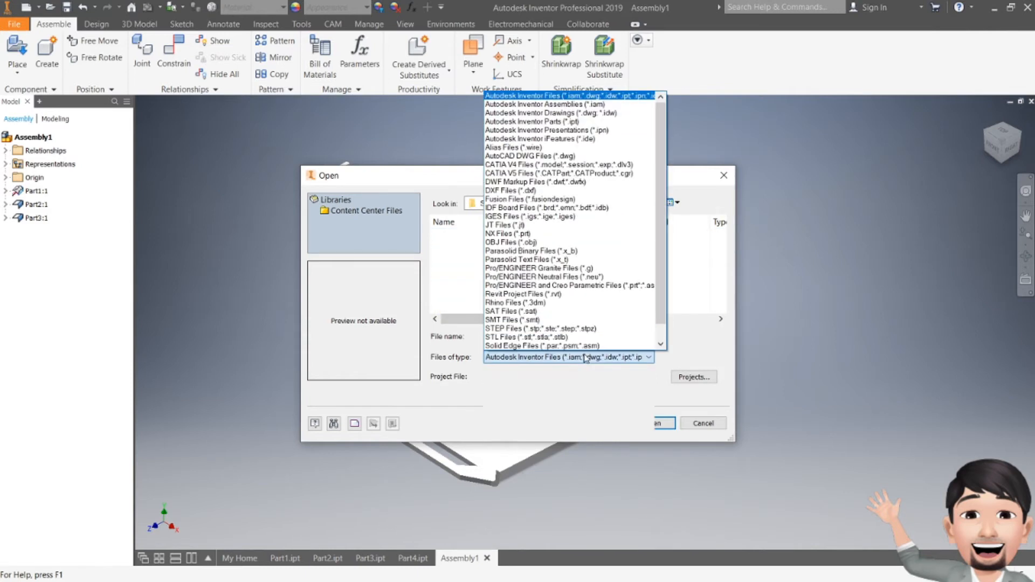
{"action": "left_click", "coordinate": [531, 328]}
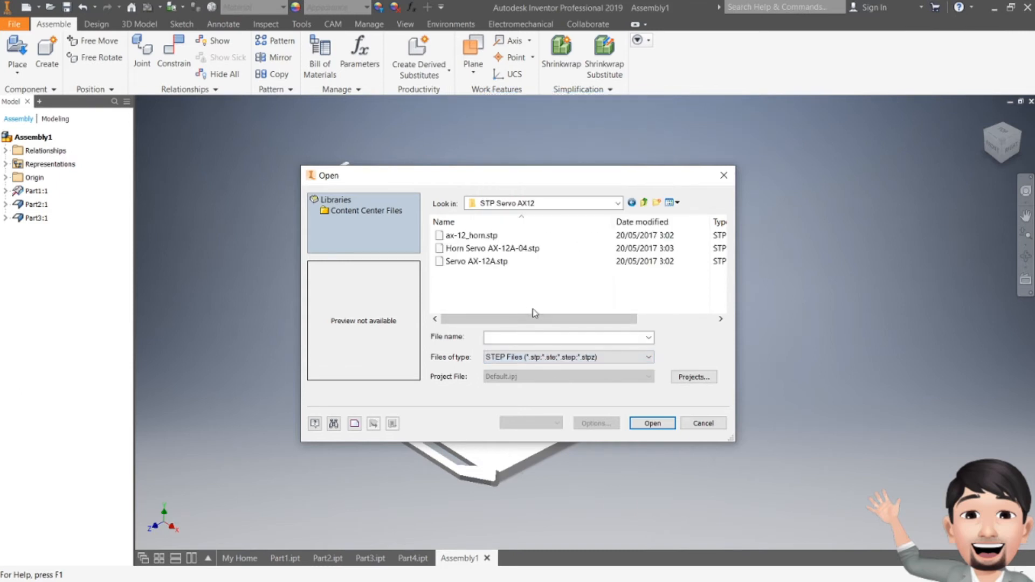
{"action": "left_click", "coordinate": [467, 264]}
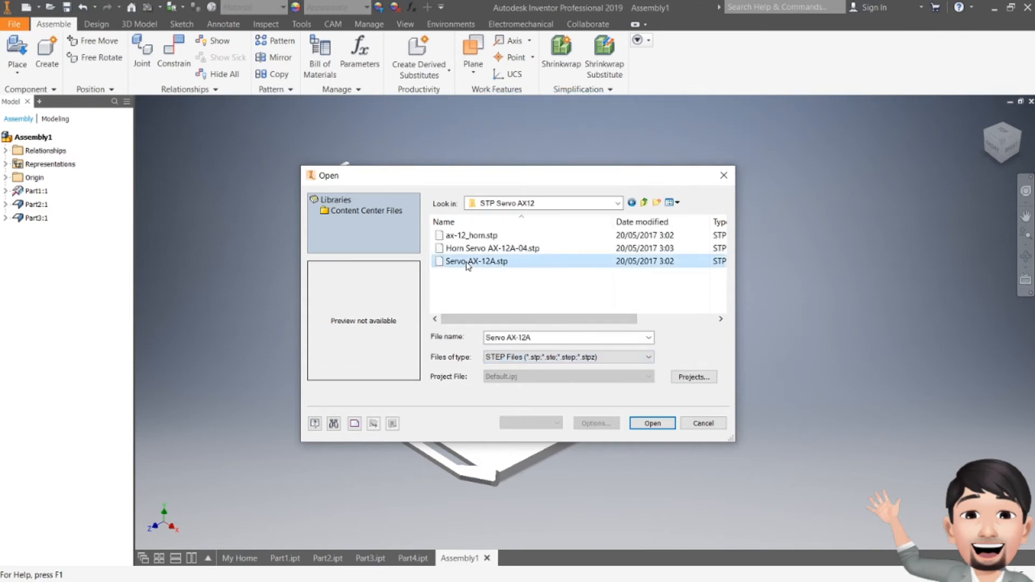
{"action": "left_click", "coordinate": [653, 424]}
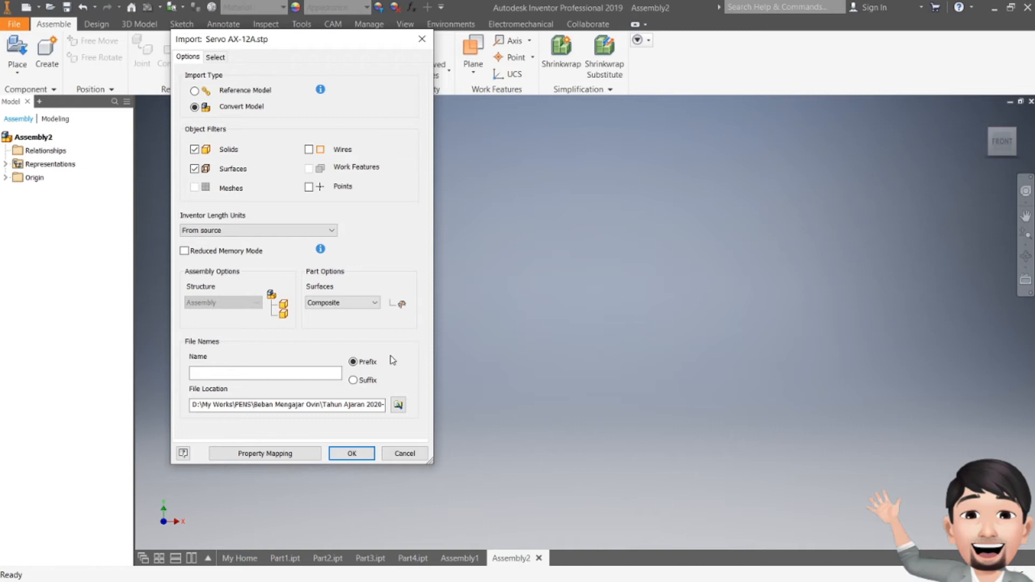
{"action": "left_click", "coordinate": [350, 453]}
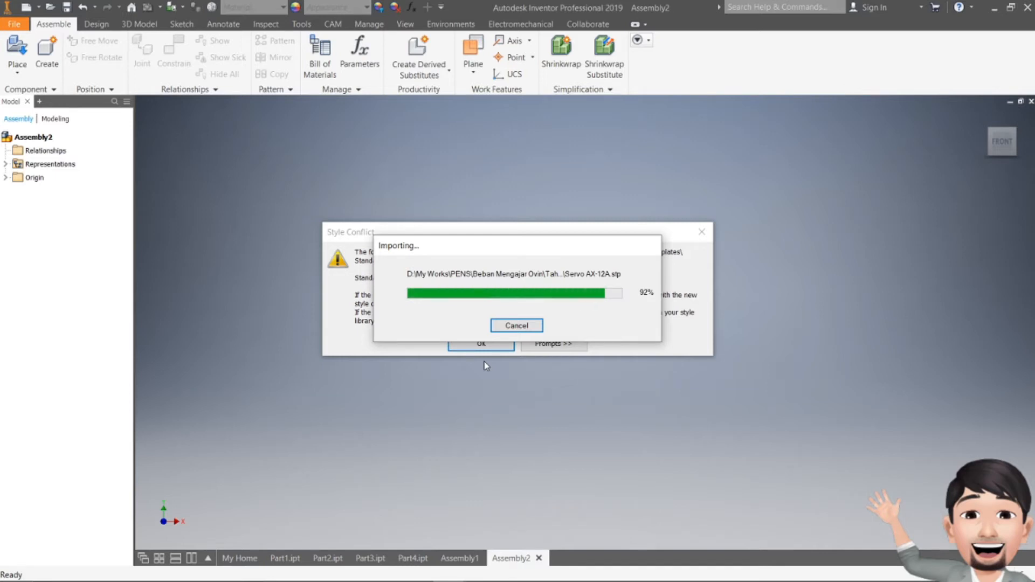
{"action": "left_click", "coordinate": [497, 347]}
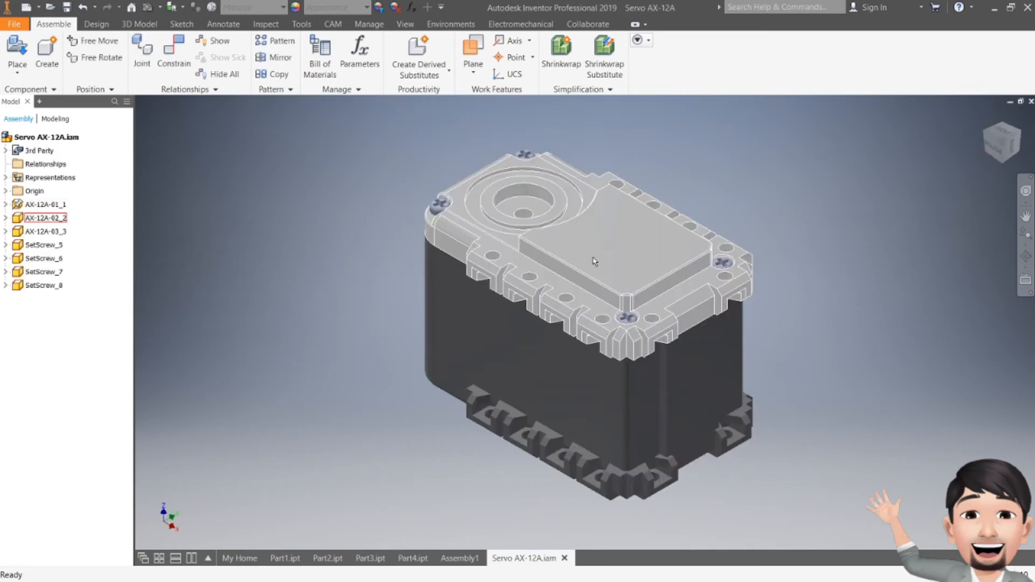
Step: Save the imported Servo AX-12A assembly with all its dependent parts and return to Assembly1
{"action": "middle_click_drag", "start_coordinate": [847, 286], "coordinate": [746, 273]}
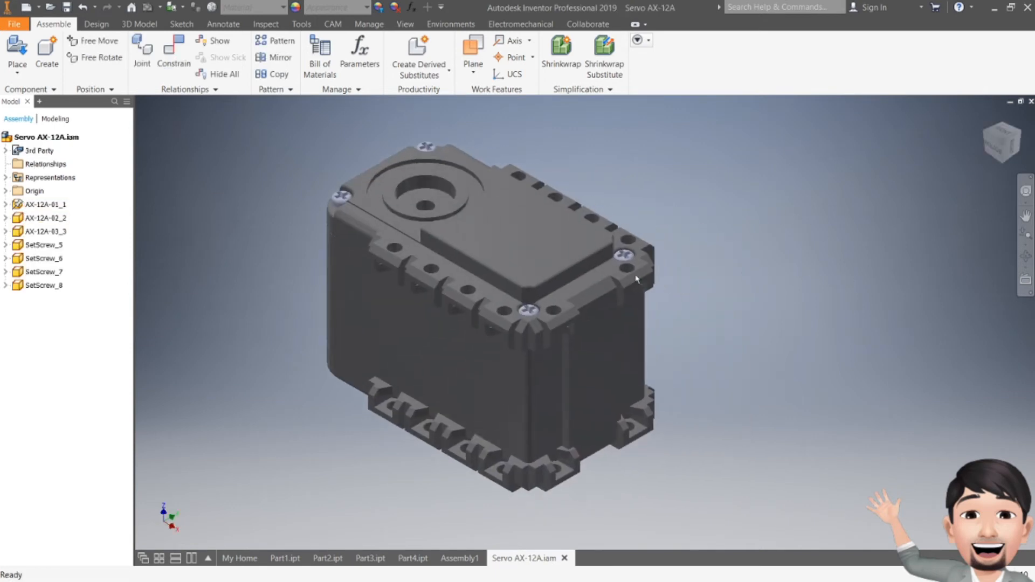
{"action": "left_click", "coordinate": [66, 8]}
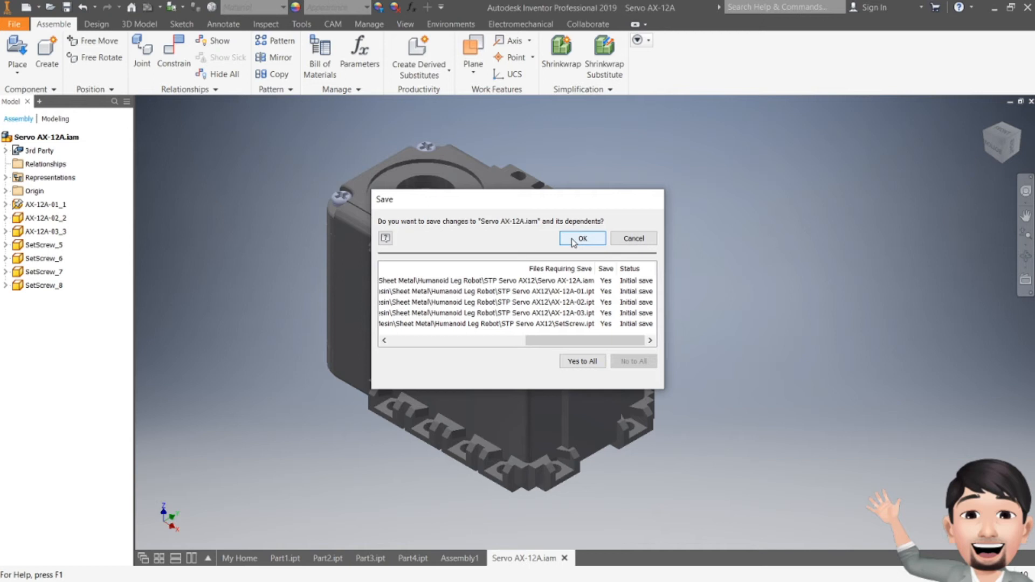
{"action": "left_click", "coordinate": [573, 240]}
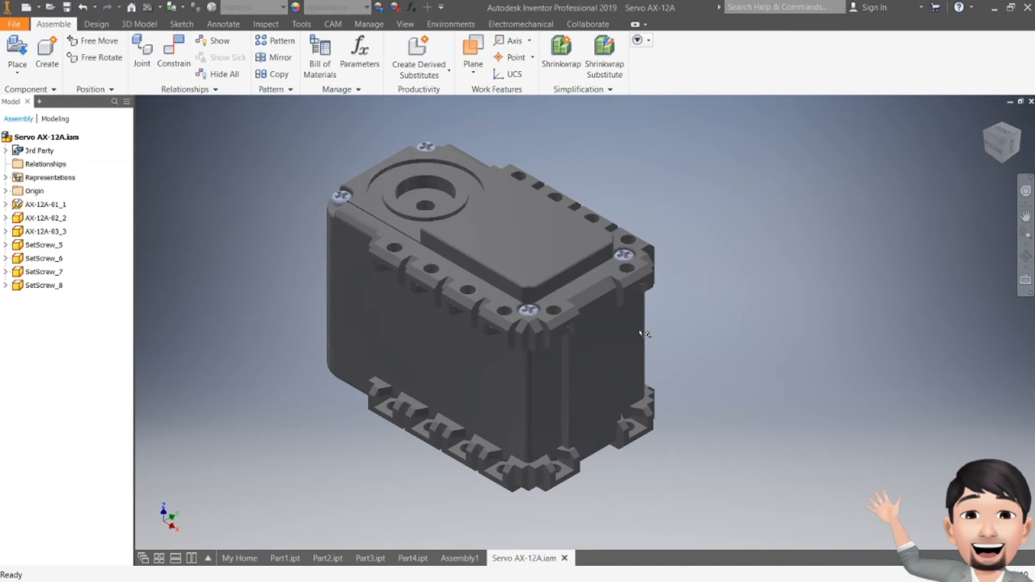
{"action": "left_click", "coordinate": [459, 558]}
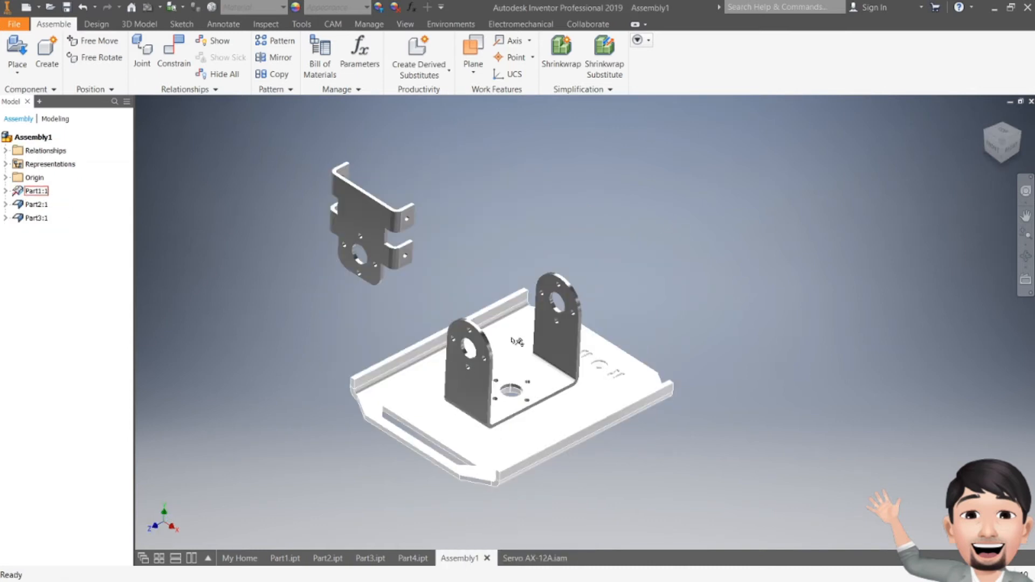
Step: Load Servo AX-12A from the STP Servo AX12 folder for placement, and check its orientation in the reference picture 7.JPG
{"action": "left_click", "coordinate": [17, 50]}
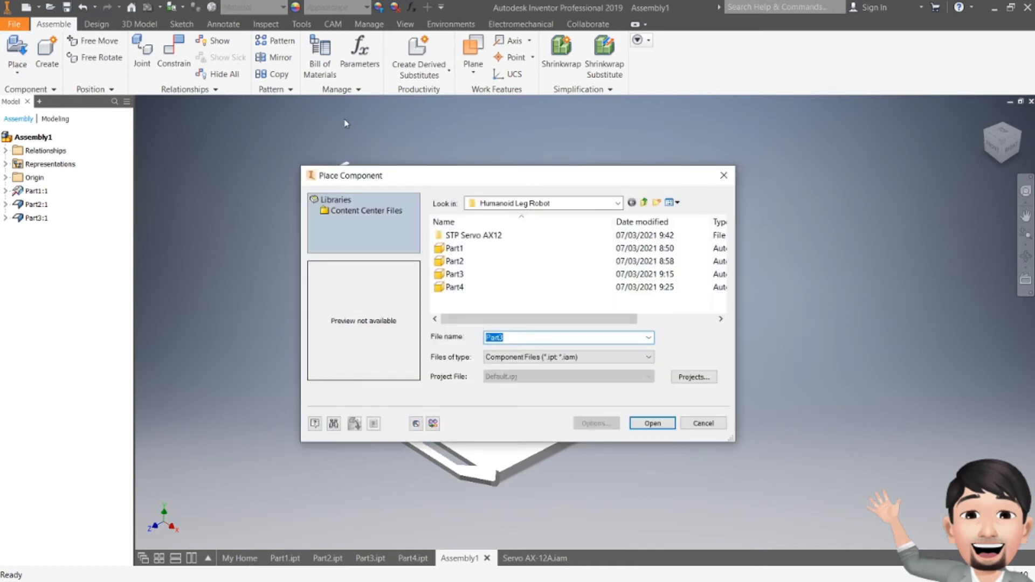
{"action": "double_click", "coordinate": [465, 236]}
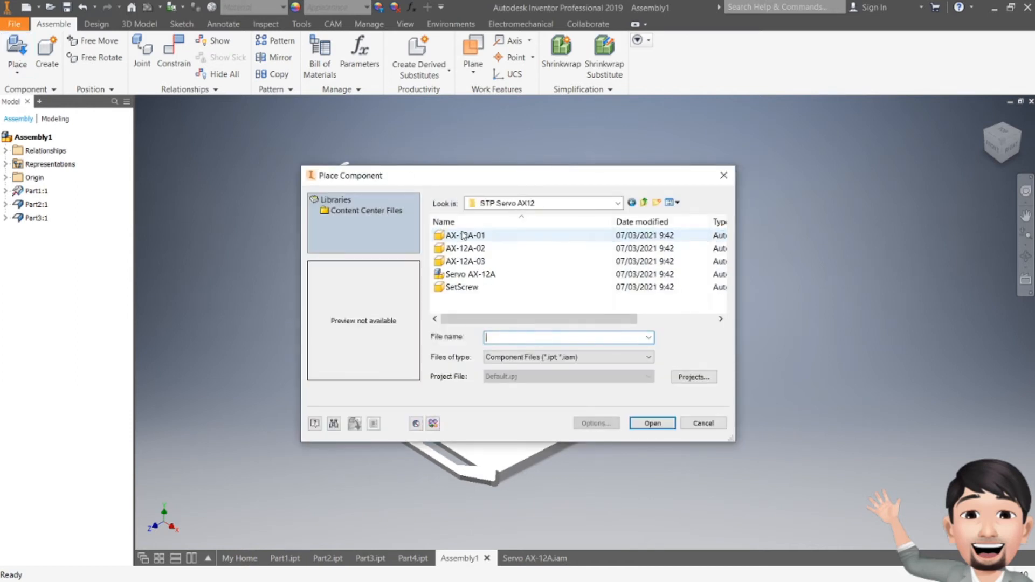
{"action": "left_click", "coordinate": [471, 274]}
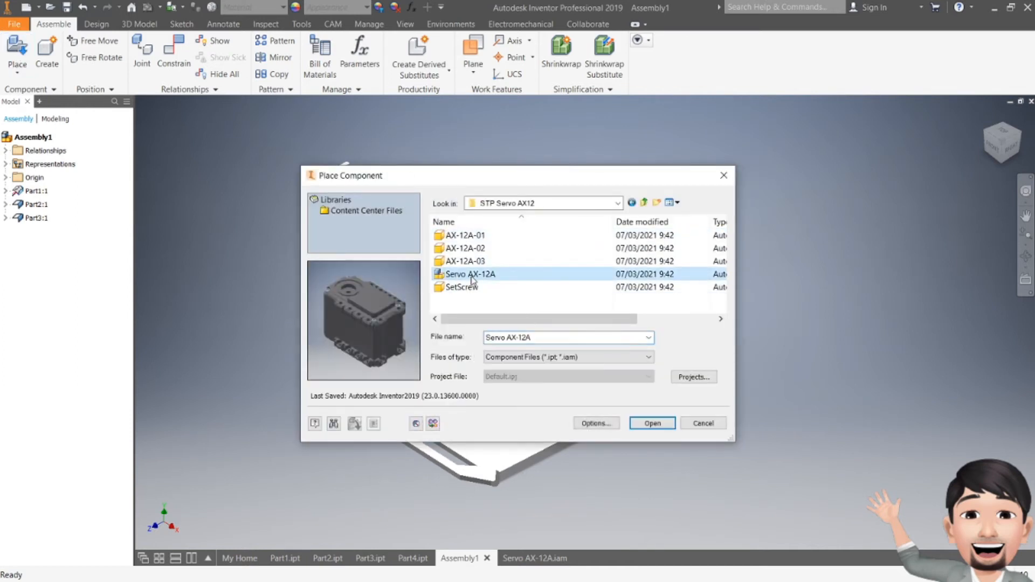
{"action": "left_click", "coordinate": [652, 424]}
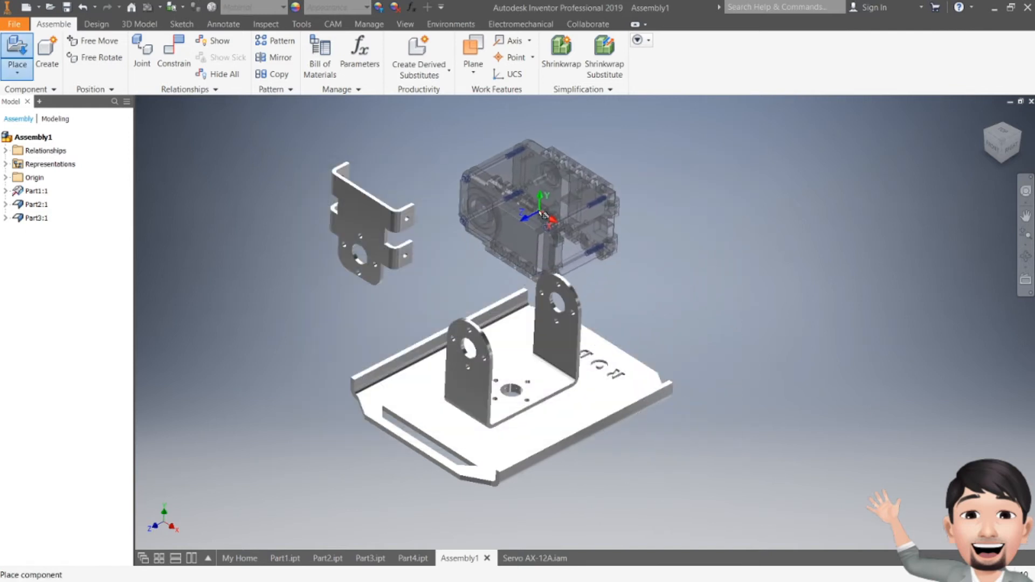
{"action": "key", "text": "alt+Tab"}
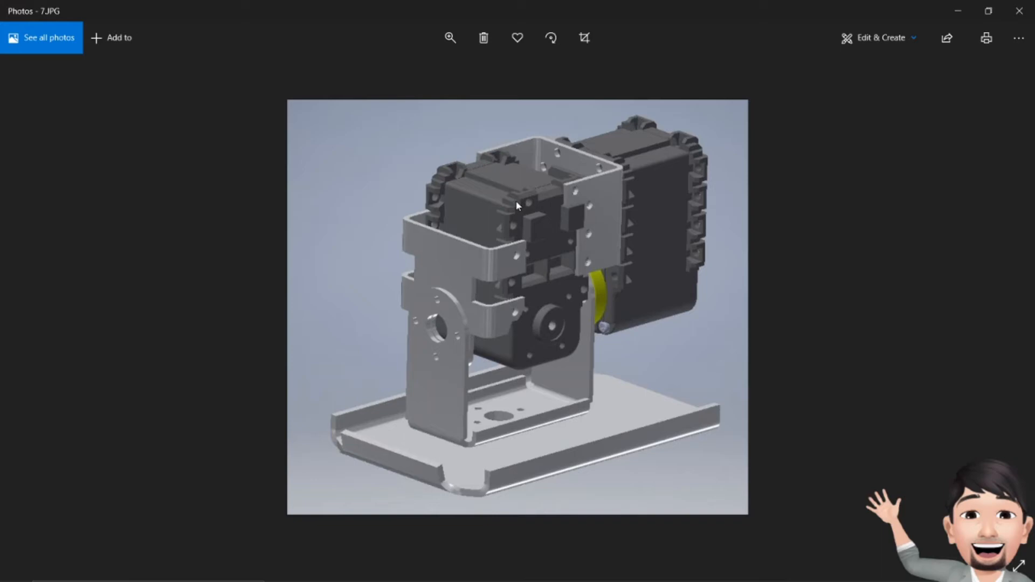
{"action": "key", "text": "alt+Tab"}
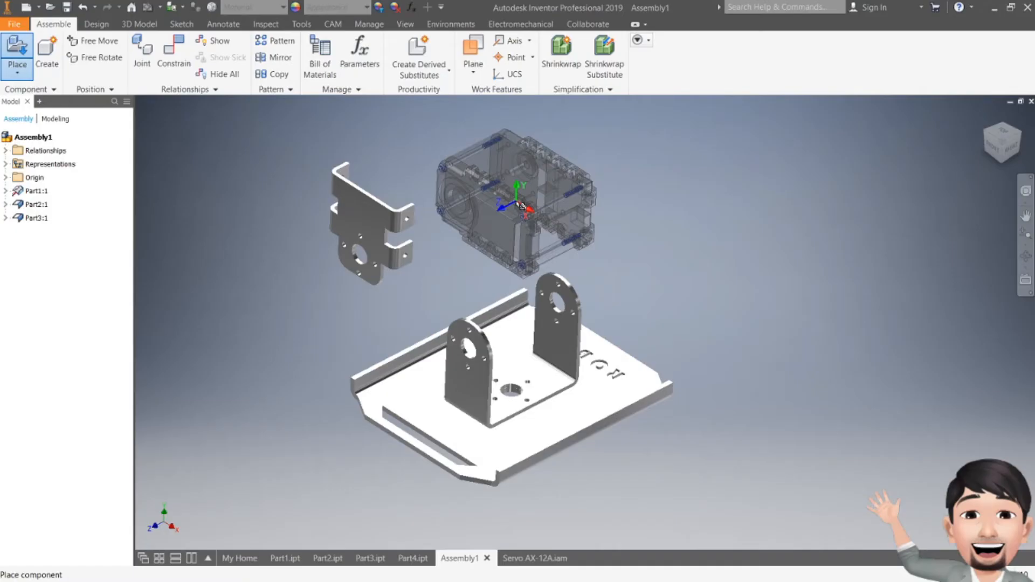
Step: Rotate the servo in 90° increments about X, Y and Z until it stands upright with its connector ports facing forward, and place one copy
{"action": "right_click", "coordinate": [521, 205]}
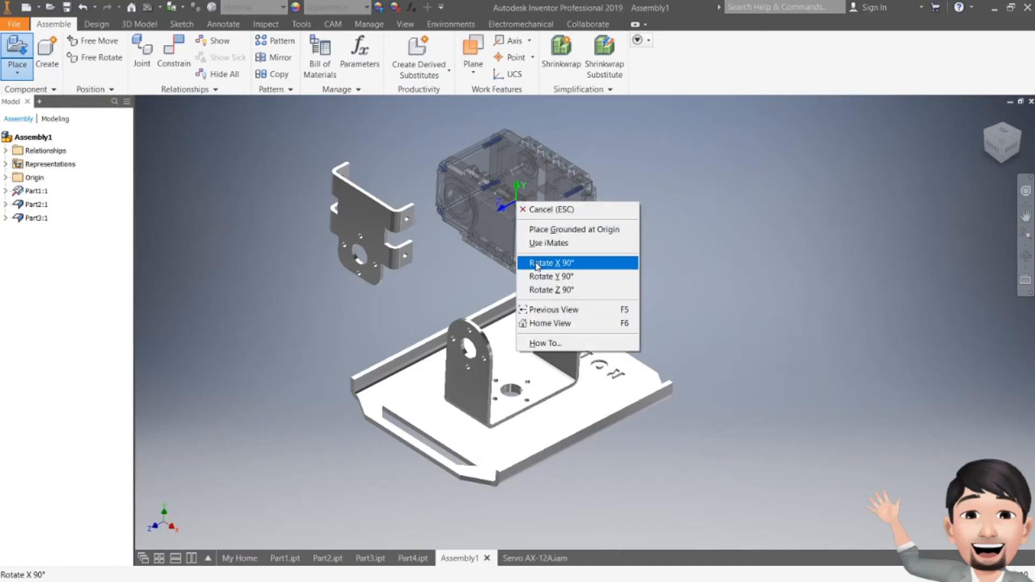
{"action": "left_click", "coordinate": [538, 262]}
{"action": "right_click", "coordinate": [499, 205]}
{"action": "left_click", "coordinate": [535, 277]}
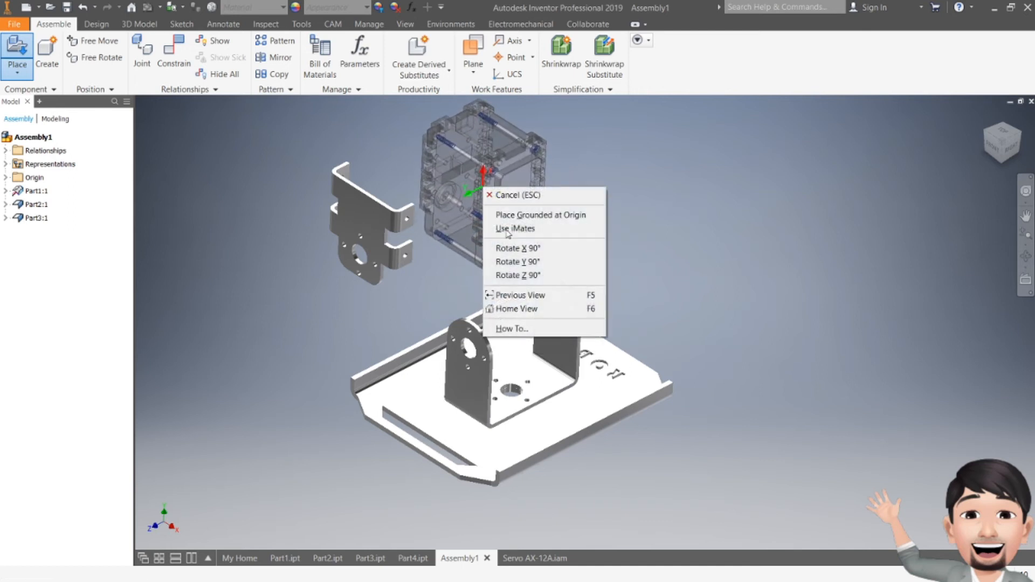
{"action": "left_click", "coordinate": [514, 275]}
{"action": "right_click", "coordinate": [502, 226]}
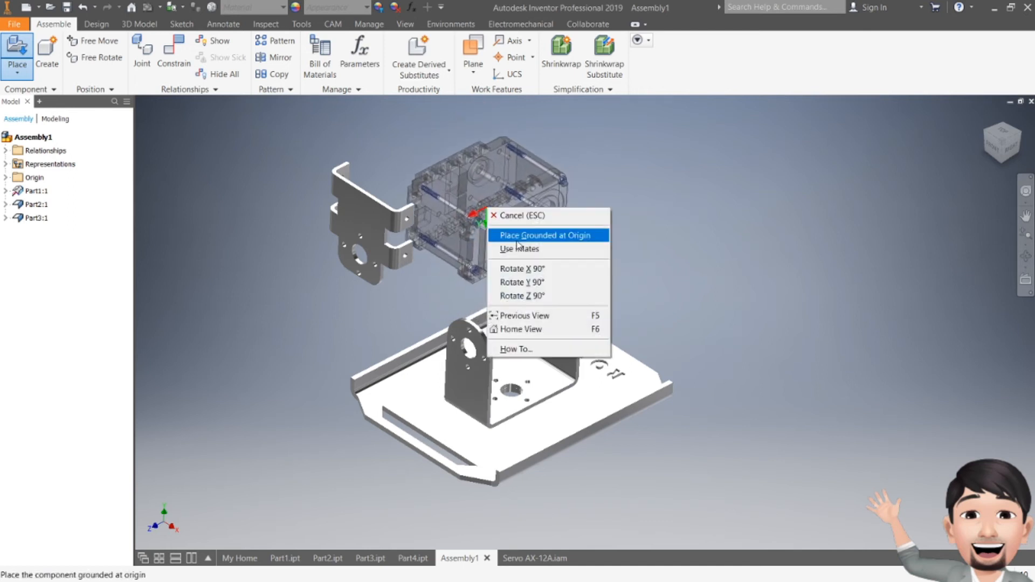
{"action": "left_click", "coordinate": [525, 295]}
{"action": "right_click", "coordinate": [488, 203]}
{"action": "left_click", "coordinate": [520, 290]}
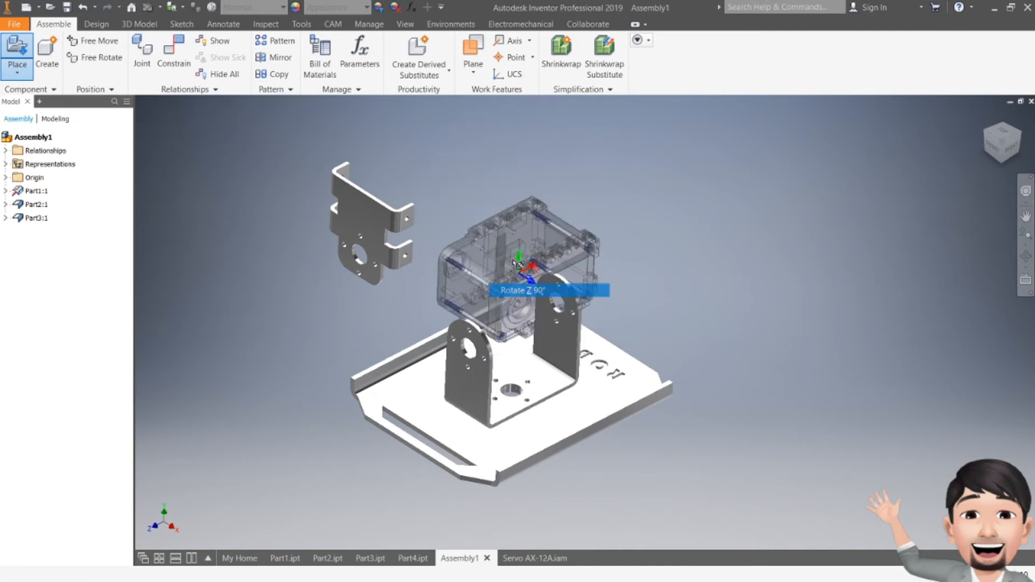
{"action": "right_click", "coordinate": [500, 216]}
{"action": "left_click", "coordinate": [525, 287]}
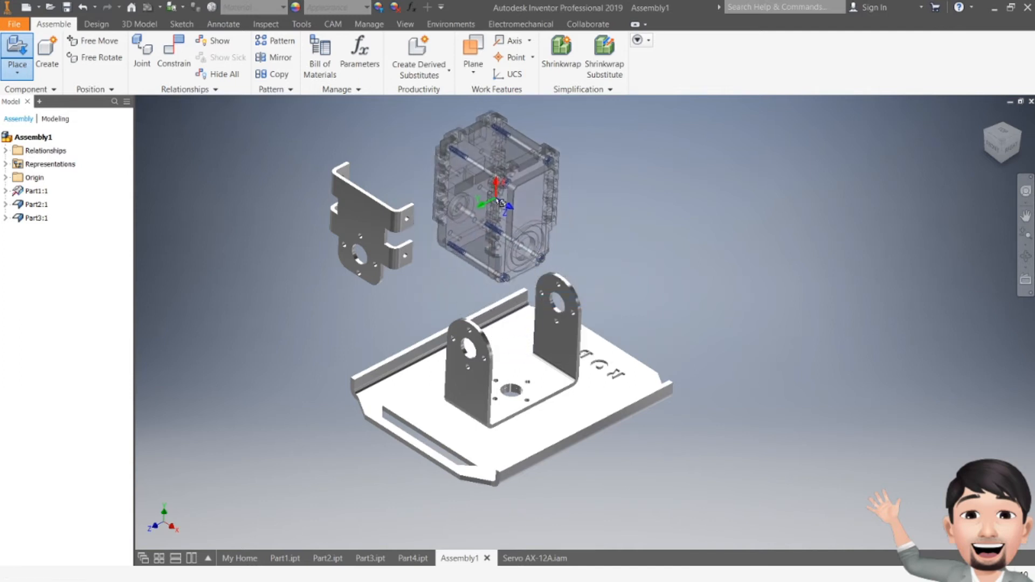
{"action": "right_click", "coordinate": [499, 186]}
{"action": "left_click", "coordinate": [528, 259]}
{"action": "right_click", "coordinate": [494, 201]}
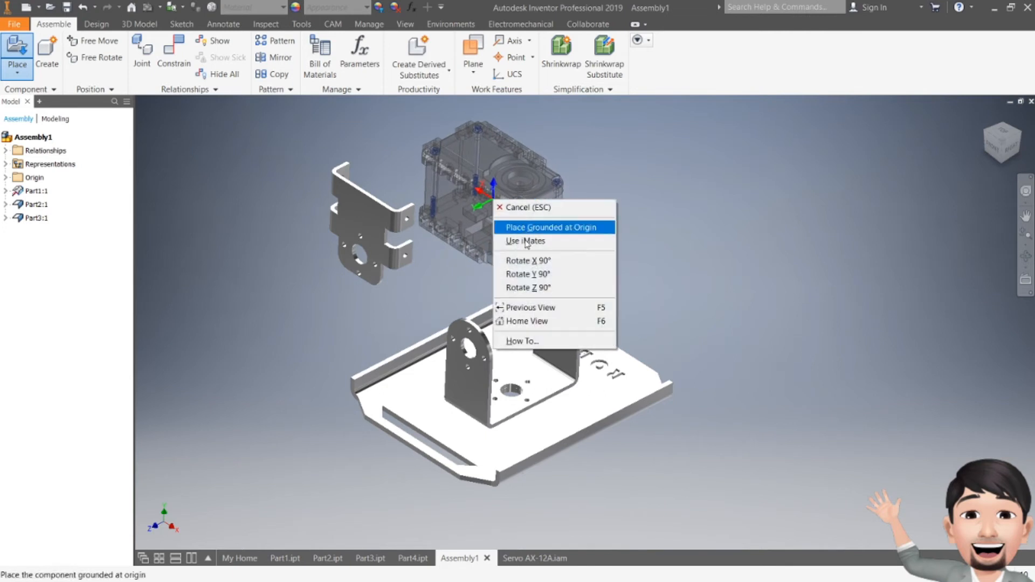
{"action": "left_click", "coordinate": [528, 274]}
{"action": "right_click", "coordinate": [499, 197]}
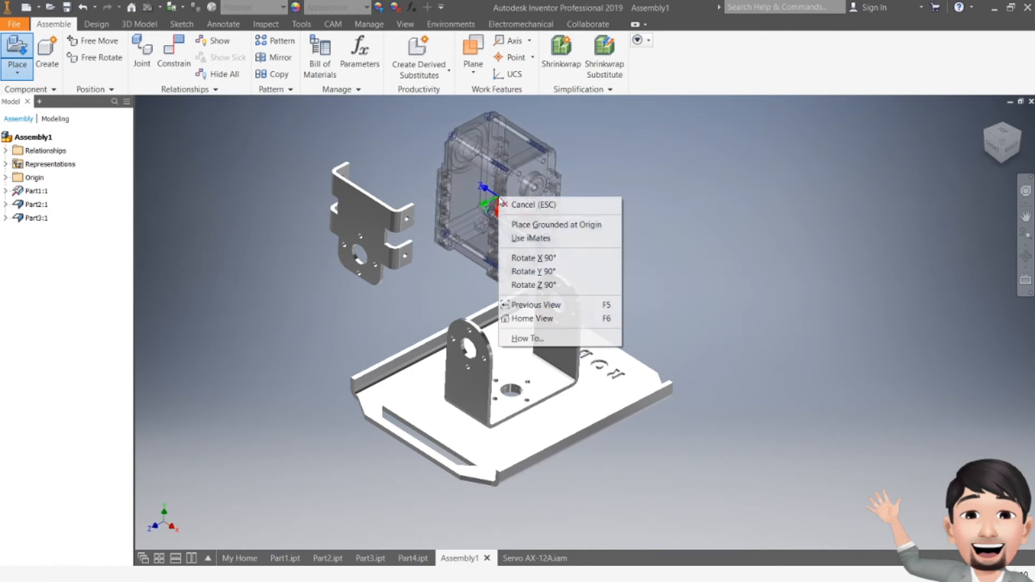
{"action": "left_click", "coordinate": [531, 271]}
{"action": "right_click", "coordinate": [499, 200]}
{"action": "left_click", "coordinate": [531, 271]}
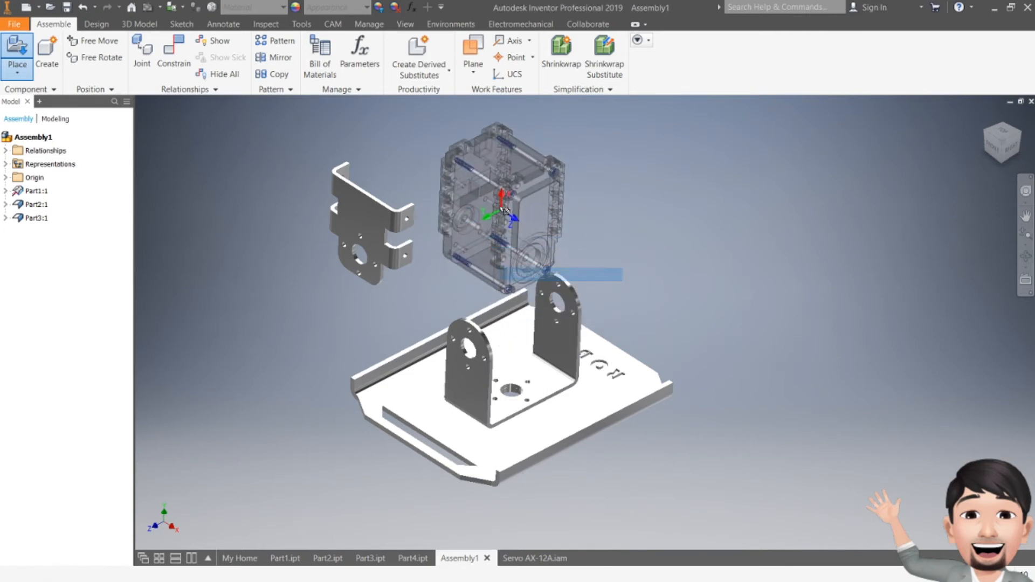
{"action": "right_click", "coordinate": [494, 195]}
{"action": "left_click", "coordinate": [531, 255]}
{"action": "right_click", "coordinate": [500, 206]}
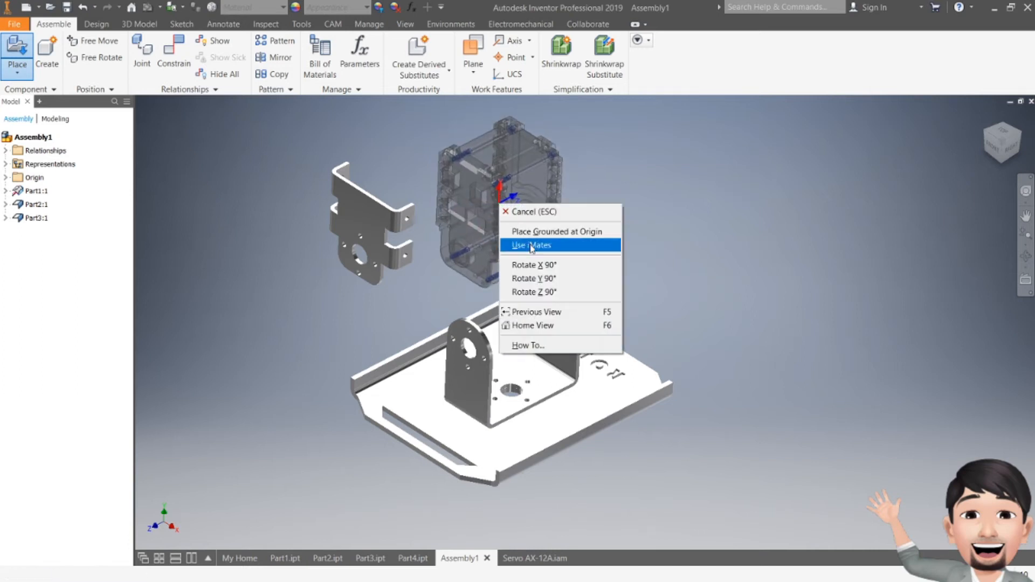
{"action": "left_click", "coordinate": [531, 264]}
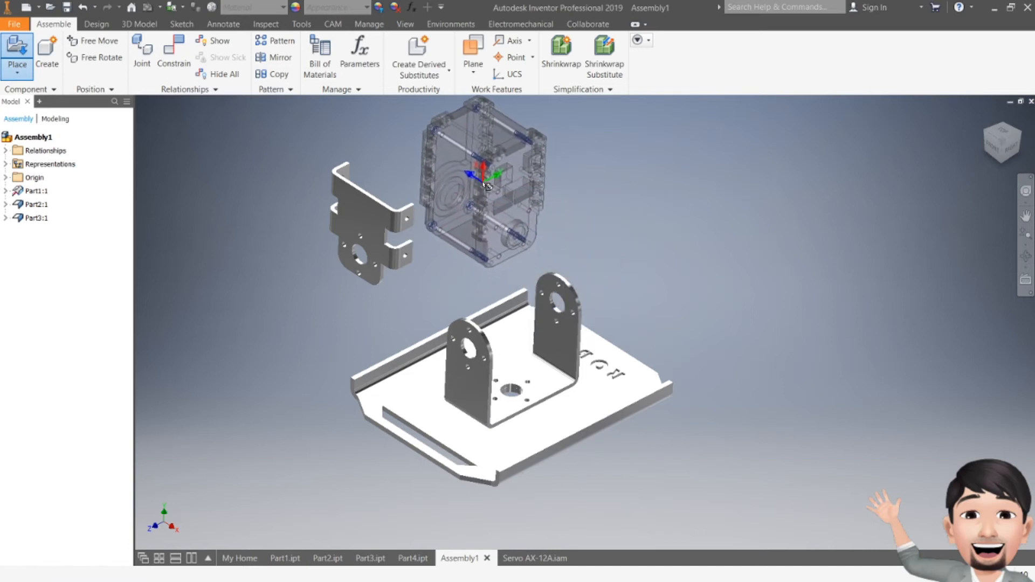
{"action": "left_click", "coordinate": [481, 189]}
{"action": "key", "text": "Escape"}
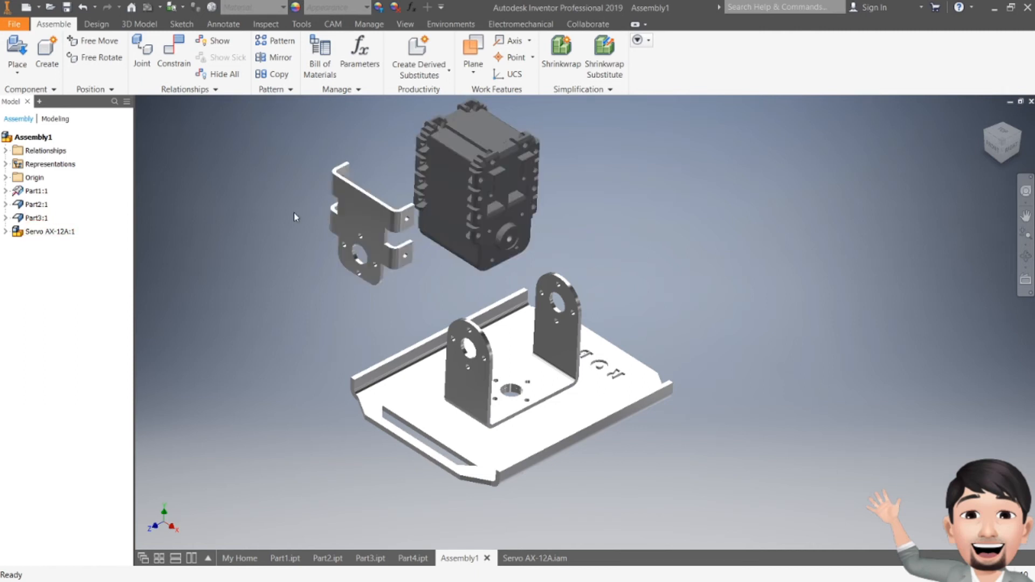
Step: Check the reference picture 7.JPG and mate Part3's upper flange hole axis with the second-highest visible side hole on the servo, offset 0 mm
{"action": "key", "text": "alt+Tab"}
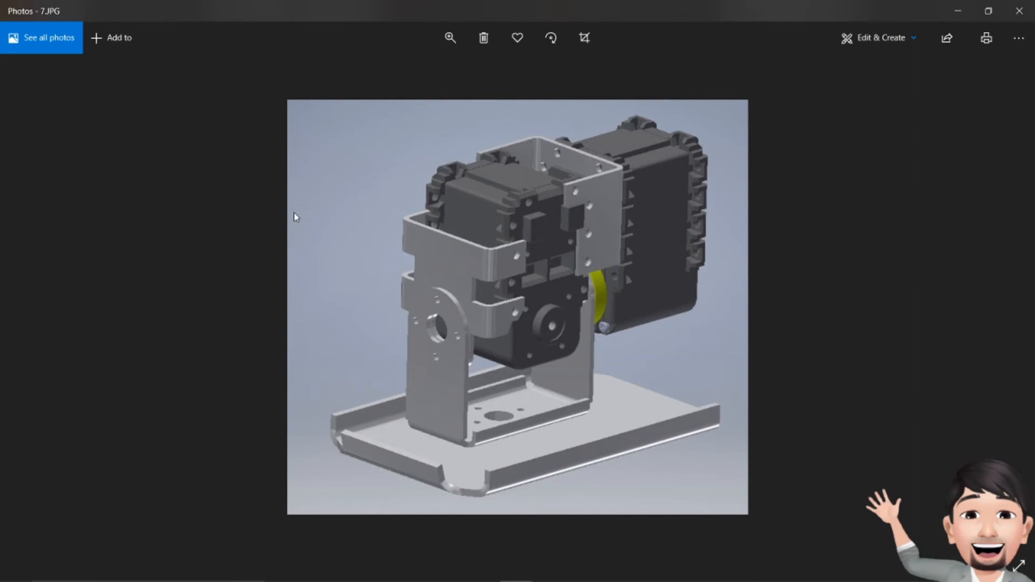
{"action": "key", "text": "alt+Tab"}
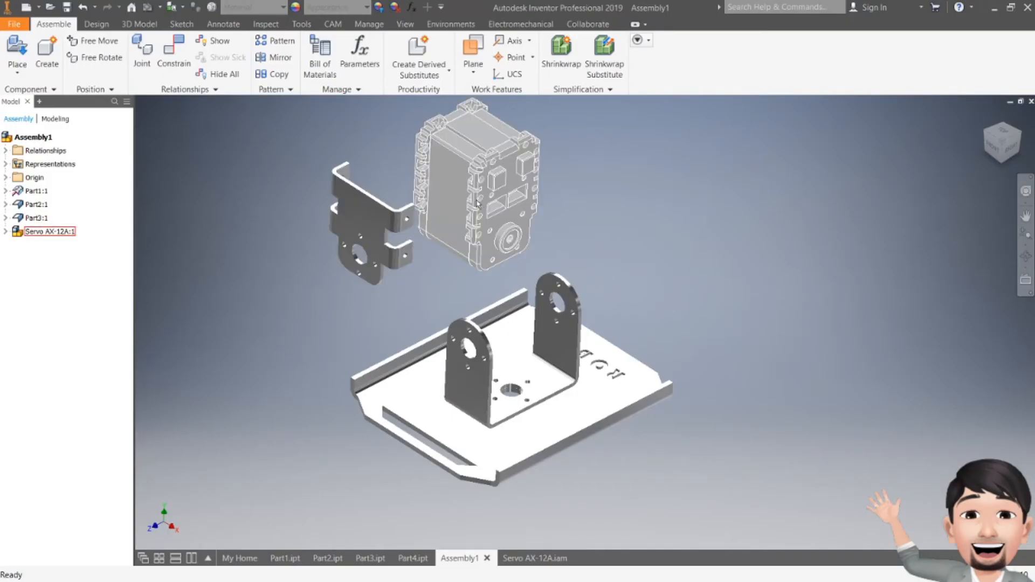
{"action": "left_click", "coordinate": [174, 51]}
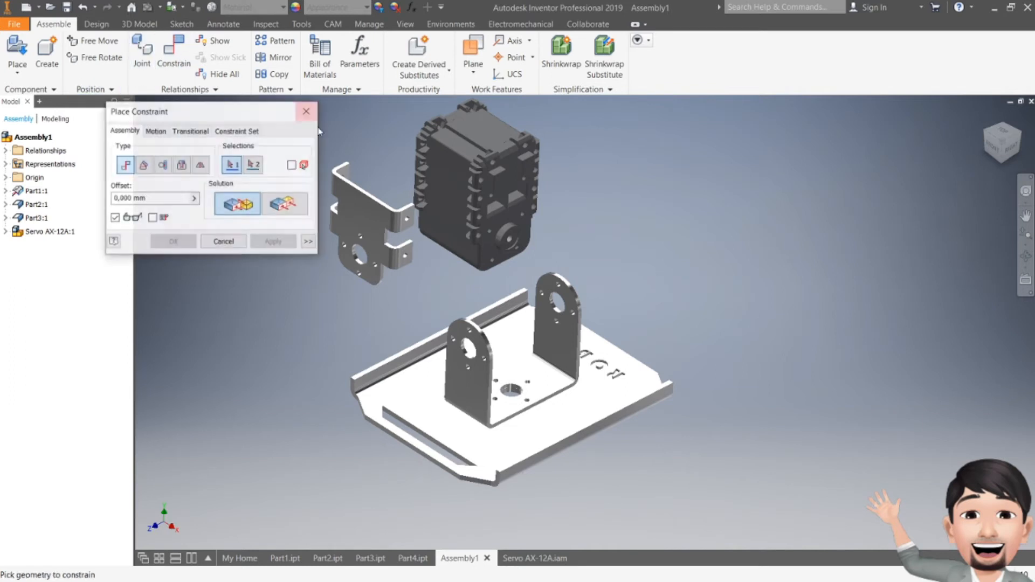
{"action": "scroll", "coordinate": [415, 215], "scroll_direction": "down", "scroll_amount": 5}
{"action": "scroll", "coordinate": [396, 251], "scroll_direction": "down", "scroll_amount": 3}
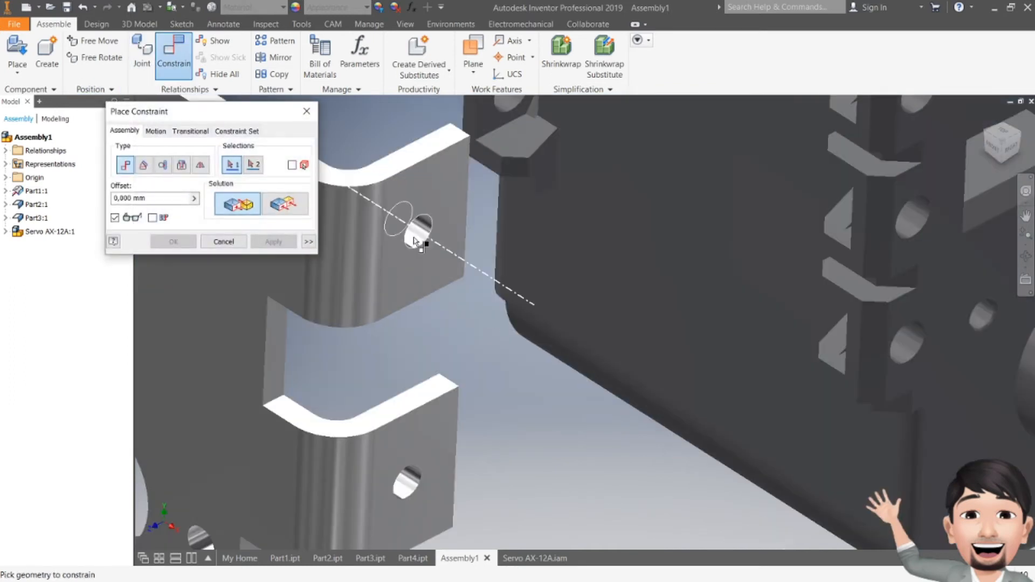
{"action": "scroll", "coordinate": [421, 237], "scroll_direction": "up", "scroll_amount": 8}
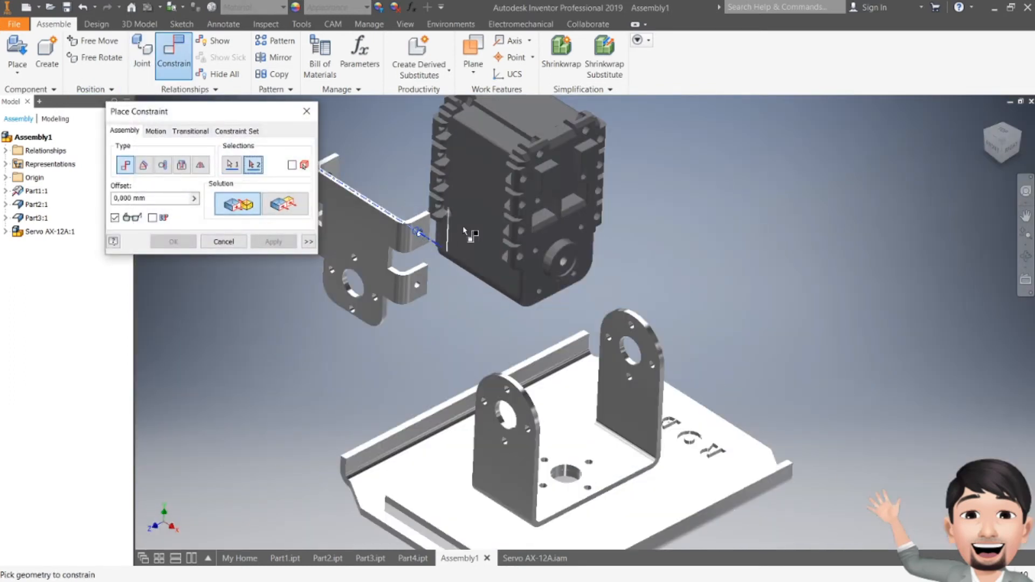
{"action": "scroll", "coordinate": [533, 202], "scroll_direction": "down", "scroll_amount": 6}
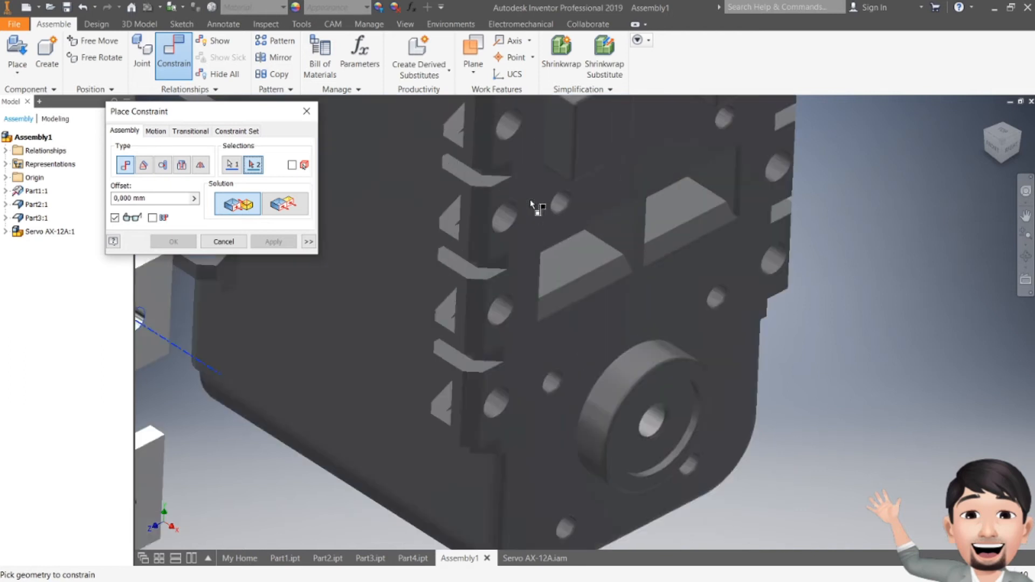
{"action": "left_click", "coordinate": [507, 221]}
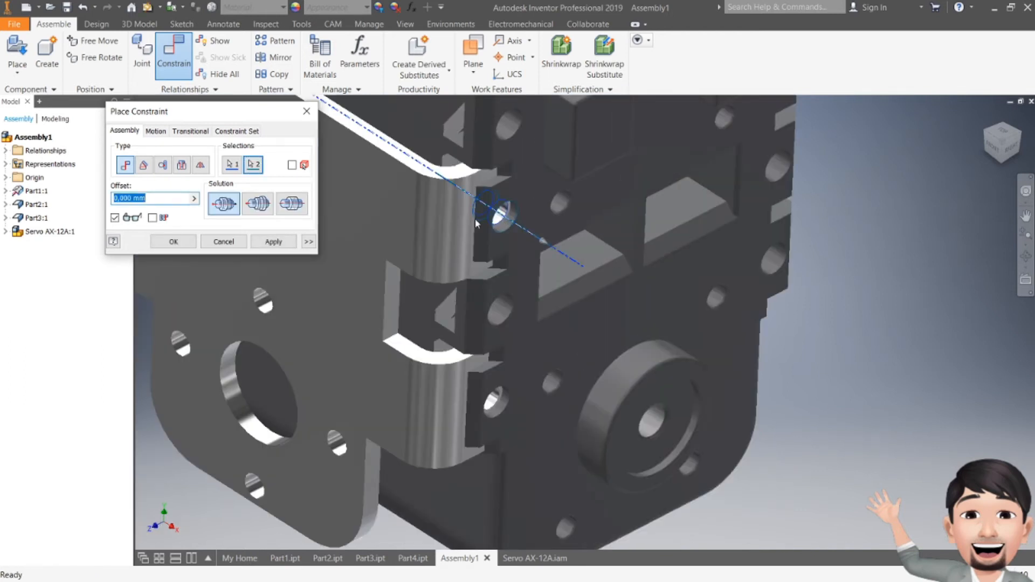
{"action": "left_click", "coordinate": [259, 212]}
{"action": "left_click", "coordinate": [227, 208]}
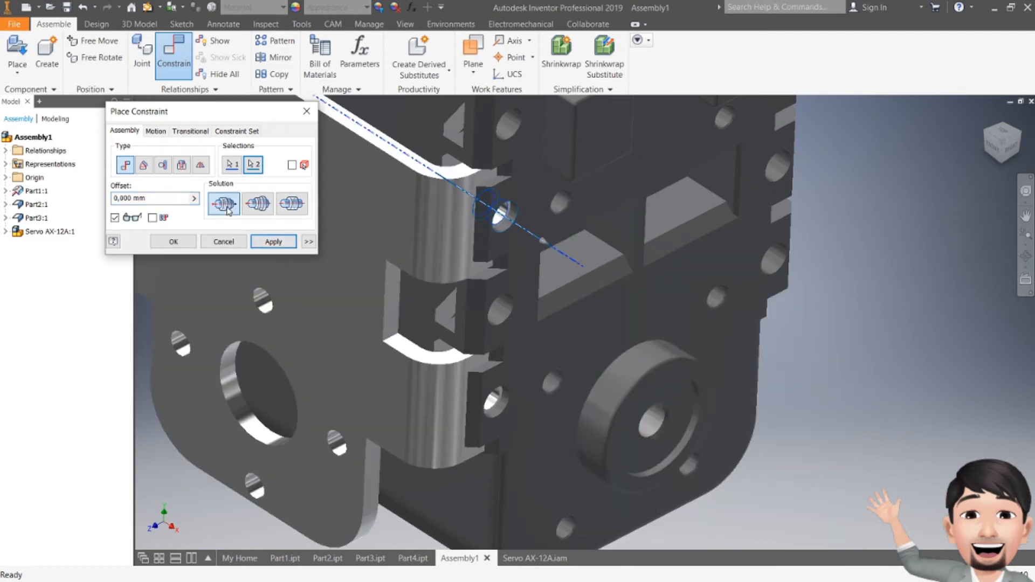
{"action": "left_click", "coordinate": [284, 244]}
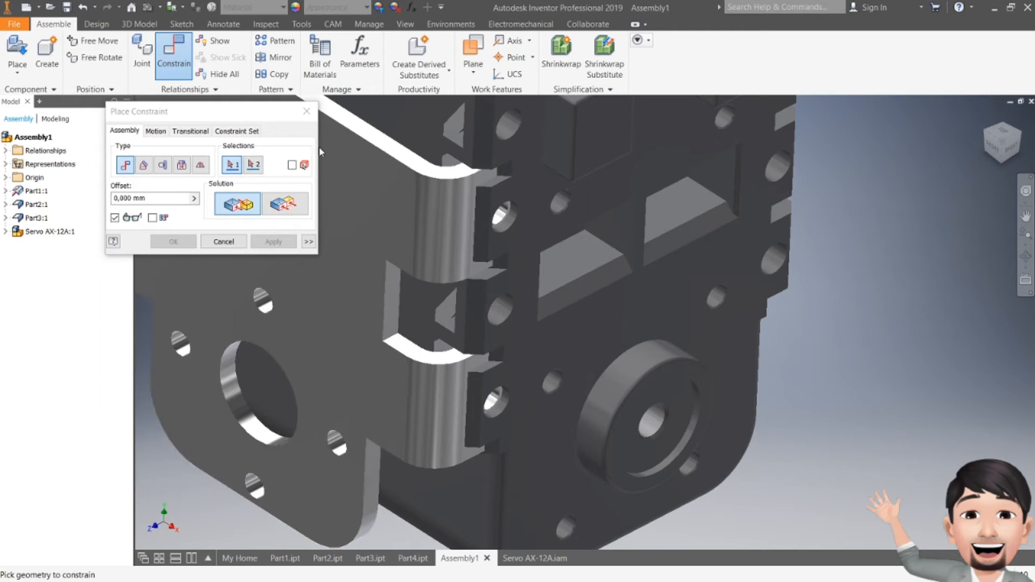
{"action": "key", "text": "Escape"}
Step: Move Part3 and the servo to test the hole mate, leaving a gap between them above the base plate
{"action": "left_click_drag", "start_coordinate": [403, 204], "coordinate": [623, 318]}
{"action": "left_click_drag", "start_coordinate": [541, 280], "coordinate": [391, 291]}
{"action": "scroll", "coordinate": [424, 236], "scroll_direction": "down", "scroll_amount": 4}
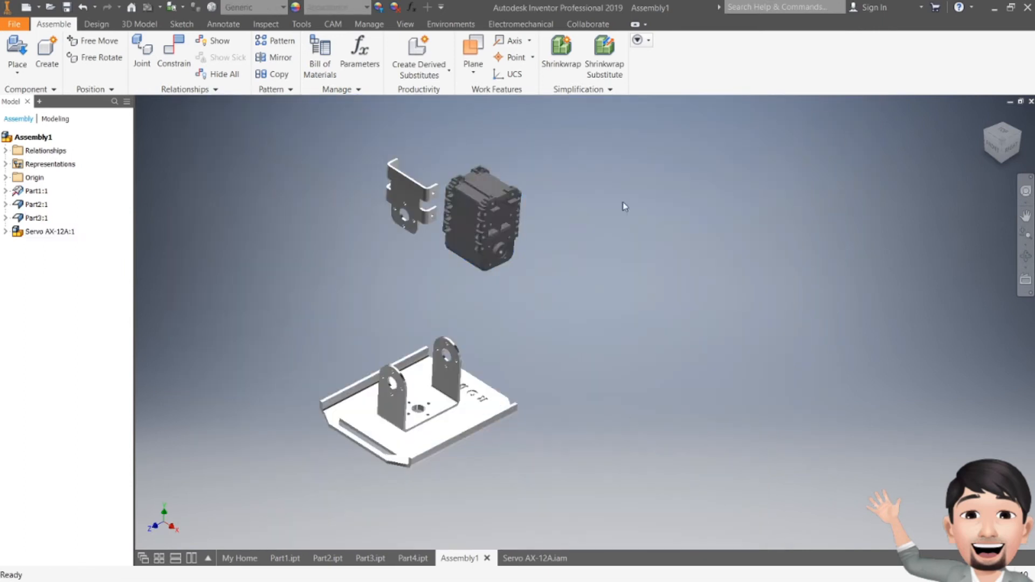
{"action": "scroll", "coordinate": [492, 172], "scroll_direction": "up", "scroll_amount": 3}
{"action": "scroll", "coordinate": [548, 185], "scroll_direction": "up", "scroll_amount": 3}
{"action": "scroll", "coordinate": [548, 185], "scroll_direction": "down", "scroll_amount": 2}
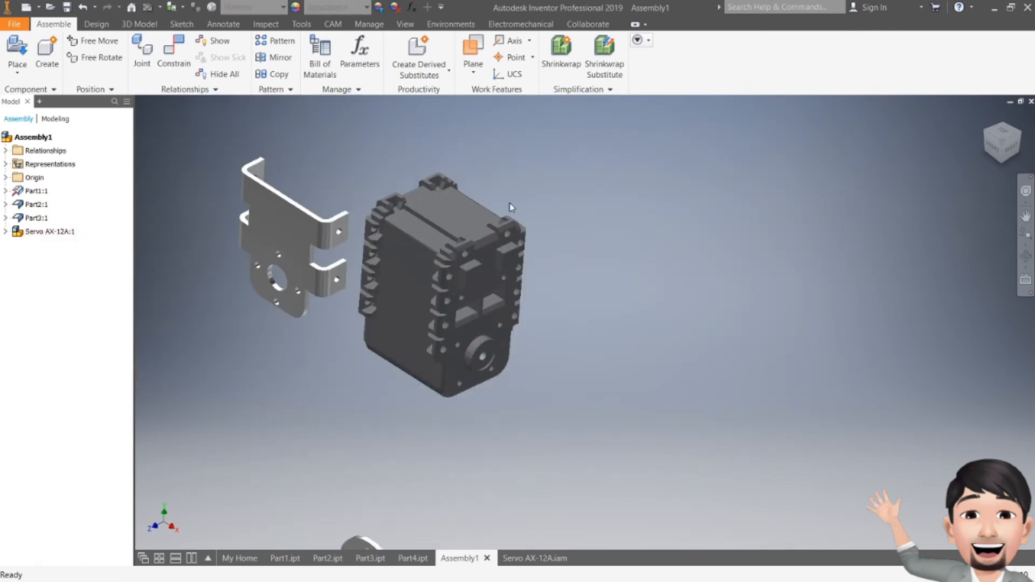
Step: Mate the servo's port-side face with the inner face of Part3's flange at 0 mm offset
{"action": "left_click", "coordinate": [173, 51]}
{"action": "left_click", "coordinate": [332, 235]}
{"action": "scroll", "coordinate": [455, 300], "scroll_direction": "up", "scroll_amount": 6}
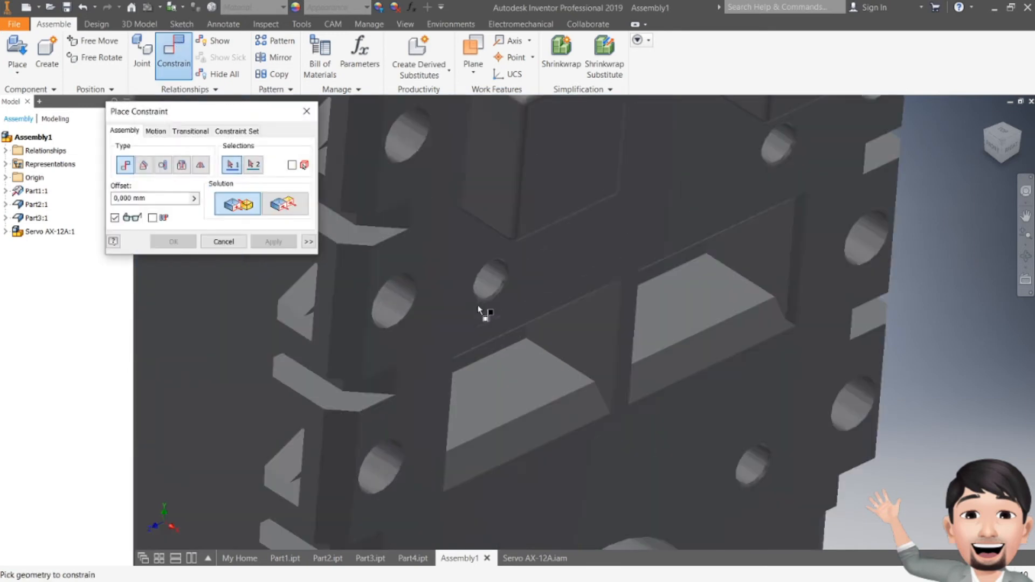
{"action": "scroll", "coordinate": [414, 258], "scroll_direction": "down", "scroll_amount": 5}
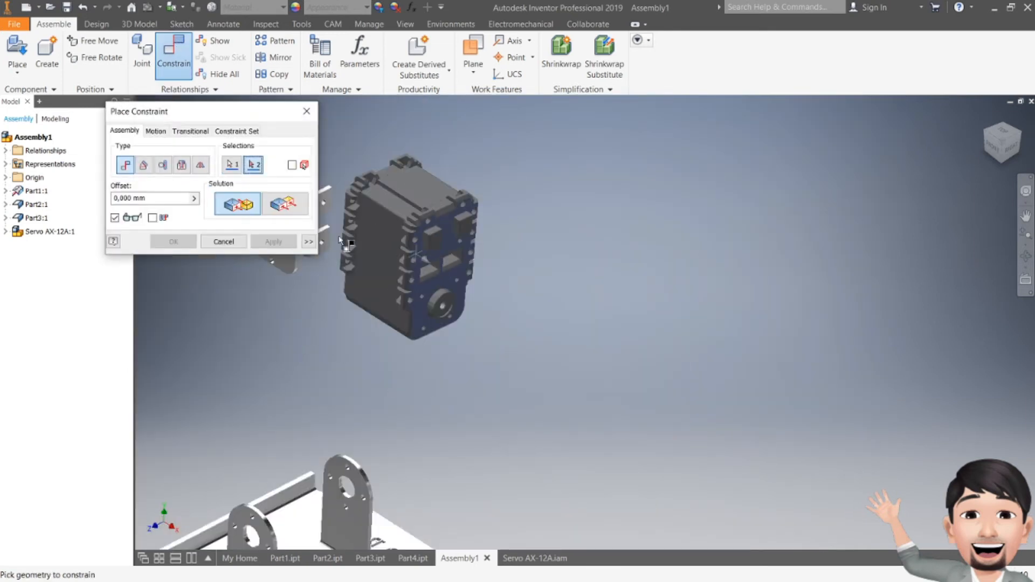
{"action": "middle_click_drag", "start_coordinate": [345, 243], "coordinate": [461, 350]}
{"action": "left_click_drag", "start_coordinate": [991, 155], "coordinate": [998, 183]}
{"action": "left_click", "coordinate": [1009, 139]}
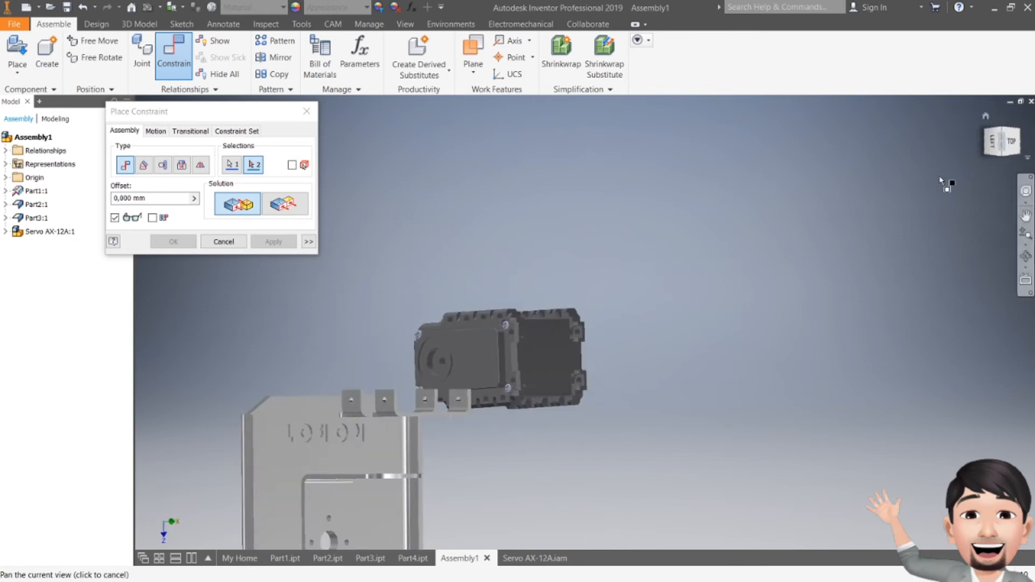
{"action": "scroll", "coordinate": [427, 397], "scroll_direction": "up", "scroll_amount": 3}
{"action": "left_click", "coordinate": [432, 396]}
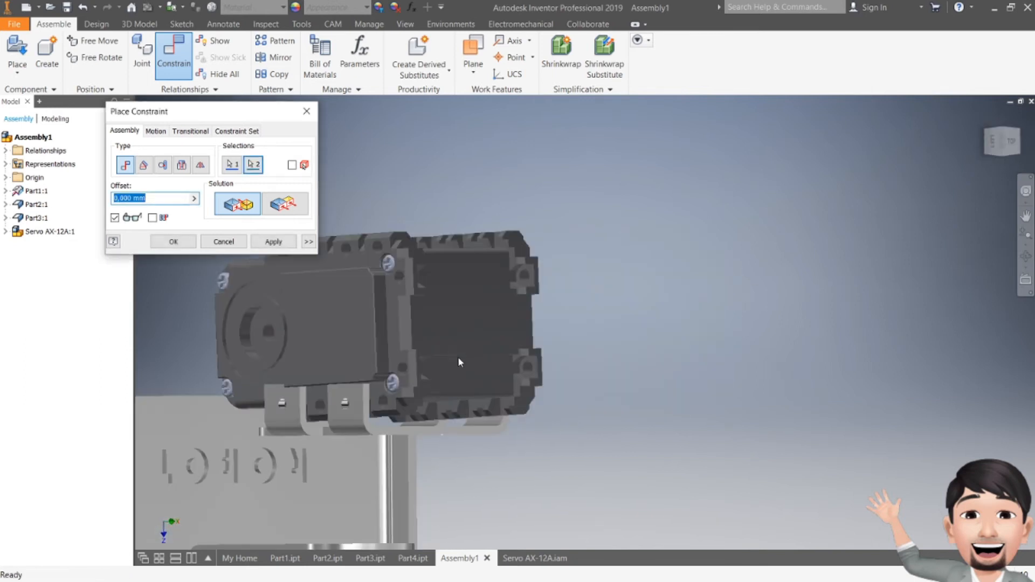
{"action": "left_click", "coordinate": [273, 242]}
{"action": "scroll", "coordinate": [743, 302], "scroll_direction": "down", "scroll_amount": 5}
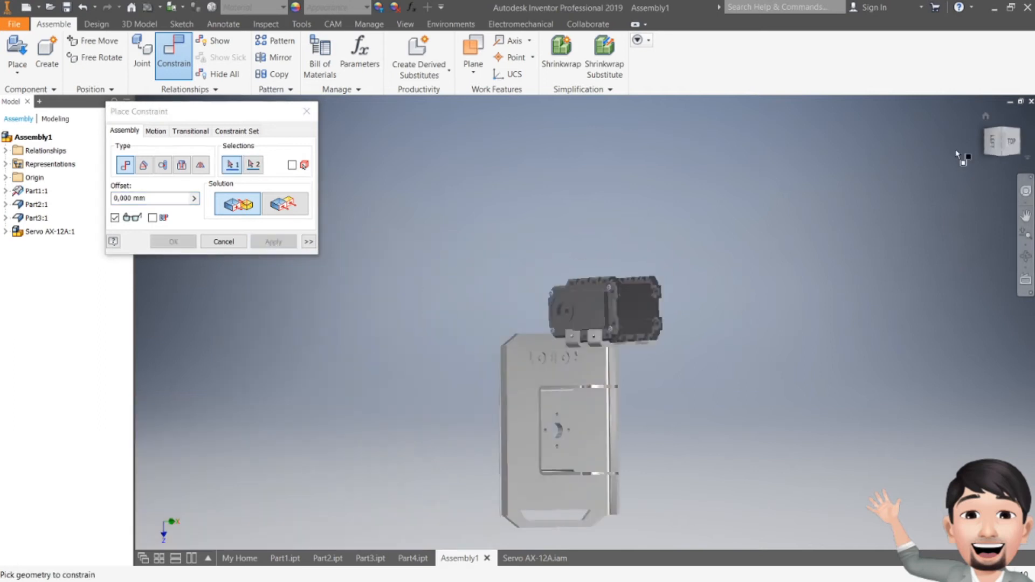
{"action": "left_click", "coordinate": [986, 117]}
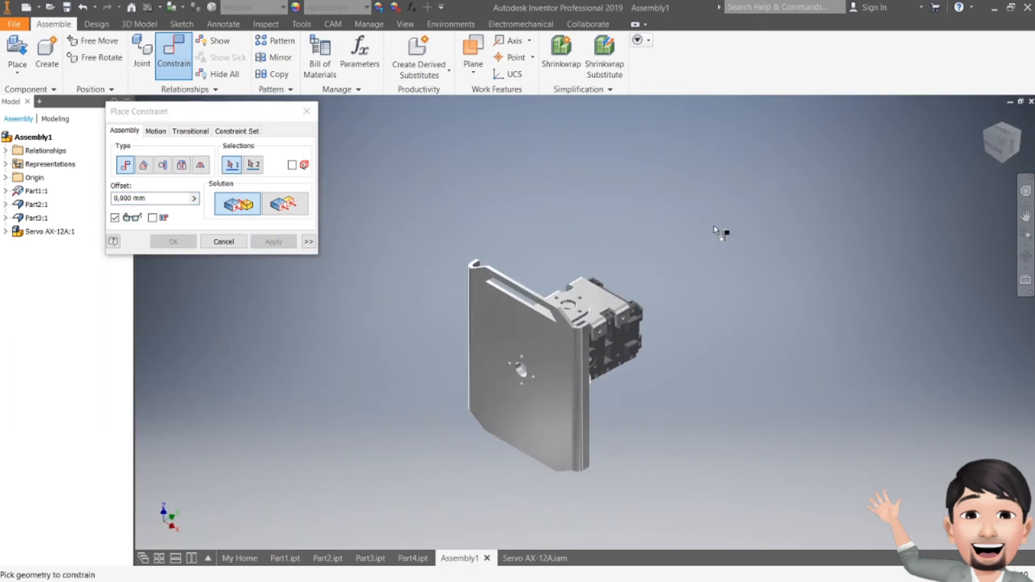
{"action": "left_click_drag", "start_coordinate": [1001, 140], "coordinate": [1001, 186]}
{"action": "middle_click_drag", "start_coordinate": [727, 215], "coordinate": [628, 203], "text": "shift"}
{"action": "scroll", "coordinate": [628, 203], "scroll_direction": "up", "scroll_amount": 5}
{"action": "key", "text": "Escape"}
Step: Swing the servo about the constrained hole axis to test its remaining rotation against Part3
{"action": "left_click_drag", "start_coordinate": [653, 230], "coordinate": [547, 306]}
{"action": "scroll", "coordinate": [443, 272], "scroll_direction": "down", "scroll_amount": 5}
{"action": "left_click", "coordinate": [602, 258]}
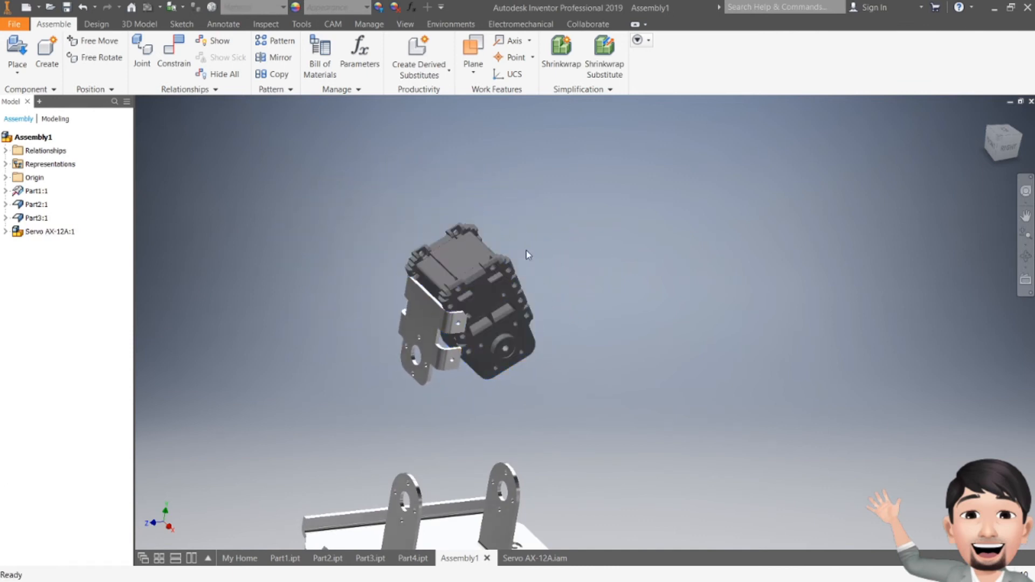
Step: Add a 0° directed angle constraint between the servo's recessed end face and Part3's thin upper edge face
{"action": "scroll", "coordinate": [528, 254], "scroll_direction": "down", "scroll_amount": 3}
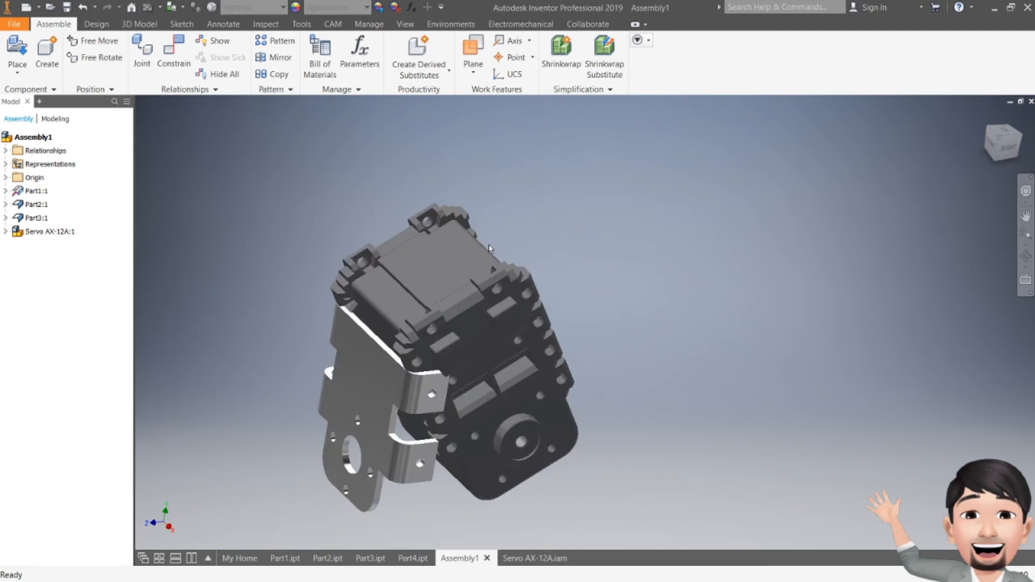
{"action": "left_click", "coordinate": [185, 63]}
{"action": "left_click", "coordinate": [145, 166]}
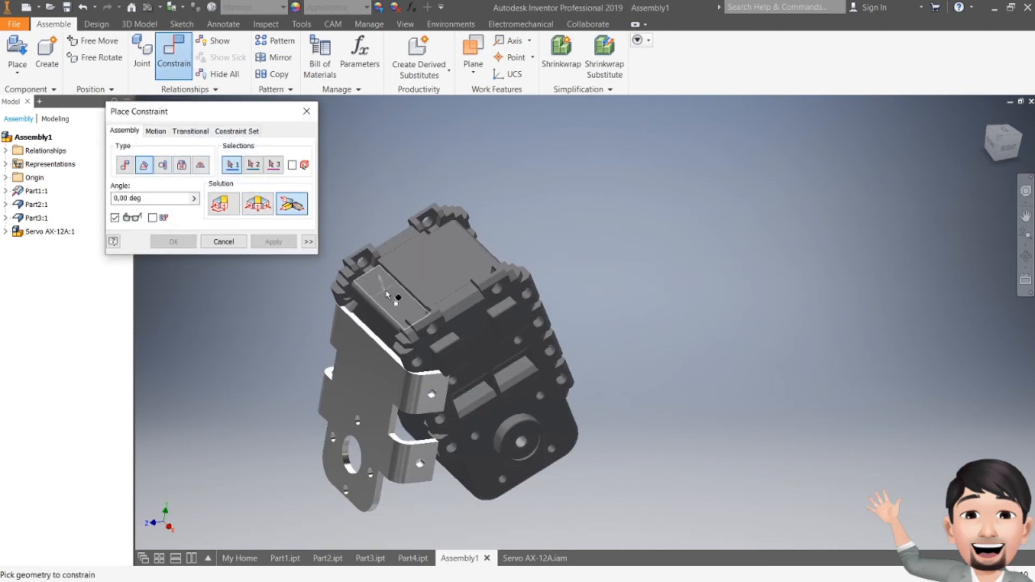
{"action": "scroll", "coordinate": [372, 318], "scroll_direction": "down", "scroll_amount": 2}
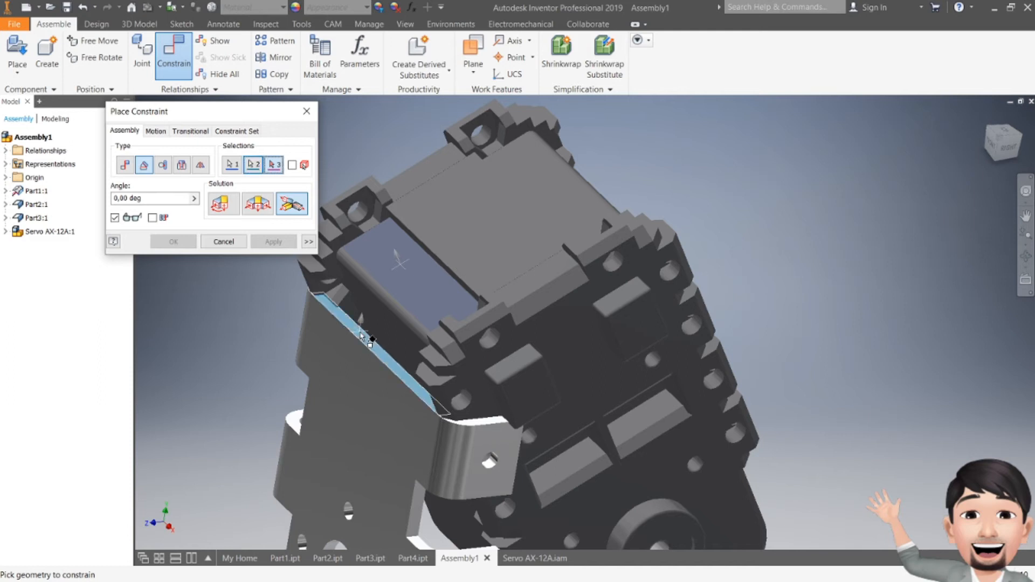
{"action": "left_click", "coordinate": [599, 211]}
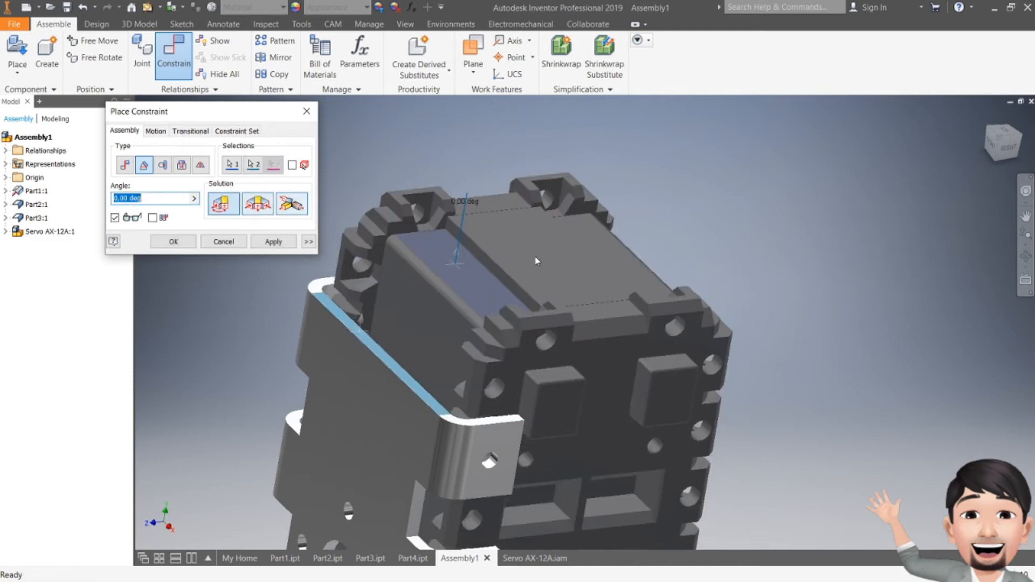
{"action": "scroll", "coordinate": [564, 264], "scroll_direction": "up", "scroll_amount": 5}
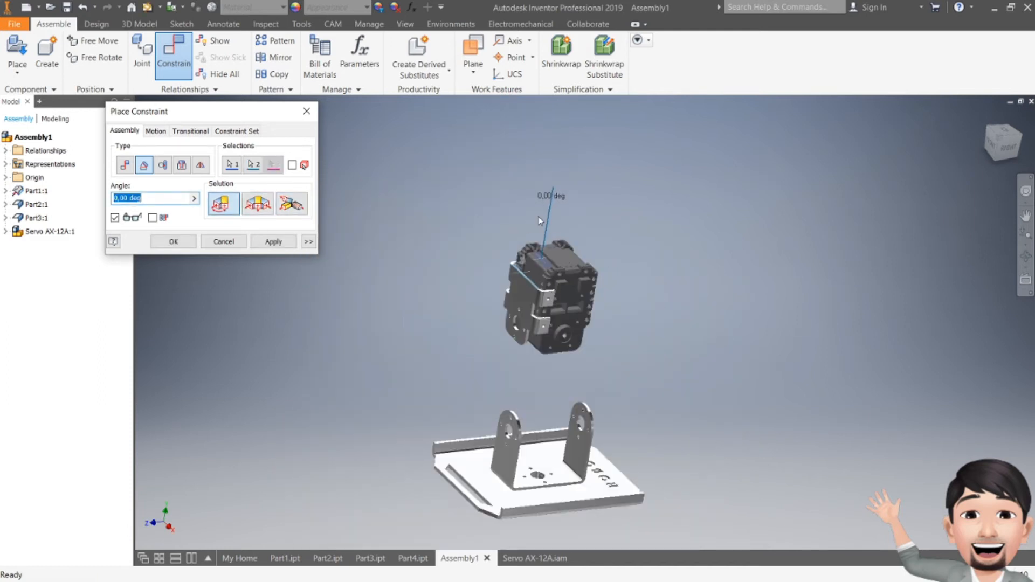
{"action": "scroll", "coordinate": [539, 221], "scroll_direction": "down", "scroll_amount": 4}
{"action": "left_click", "coordinate": [288, 245]}
{"action": "key", "text": "Escape"}
Step: Move Part3 slightly to check that the constrained servo follows it as one unit
{"action": "left_click_drag", "start_coordinate": [545, 323], "coordinate": [501, 321]}
{"action": "scroll", "coordinate": [576, 302], "scroll_direction": "up", "scroll_amount": 3}
{"action": "scroll", "coordinate": [556, 330], "scroll_direction": "down", "scroll_amount": 3}
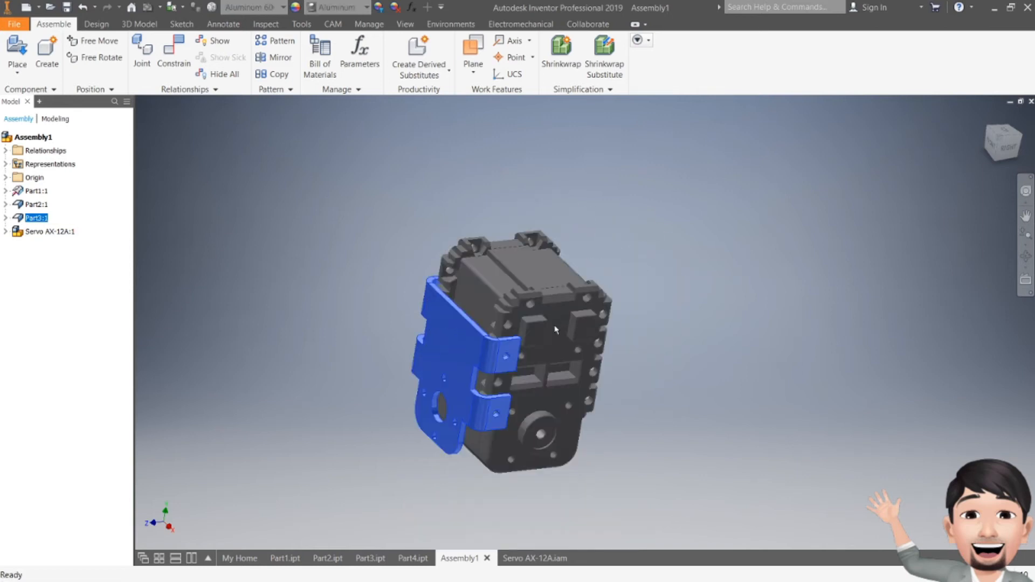
Step: Examine the constrained servo and Part3 from the front, top and side, together with the bracket and plate below
{"action": "left_click", "coordinate": [661, 361]}
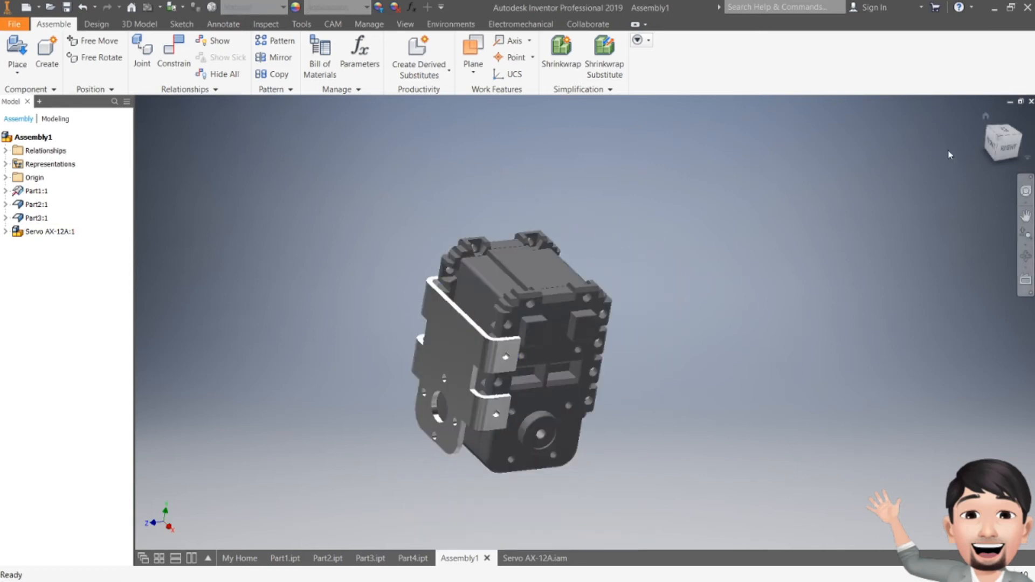
{"action": "left_click", "coordinate": [989, 143]}
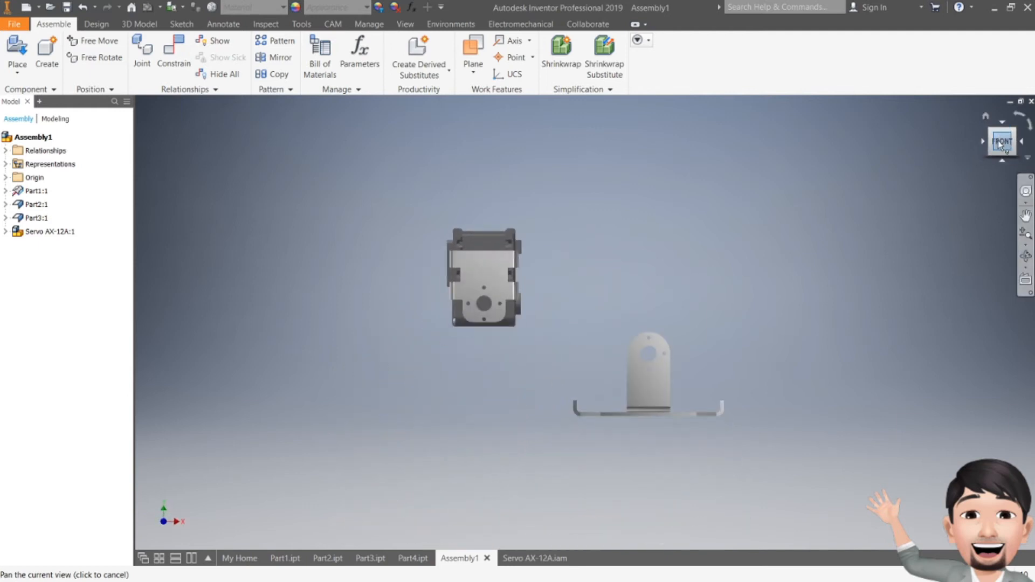
{"action": "left_click", "coordinate": [1004, 122]}
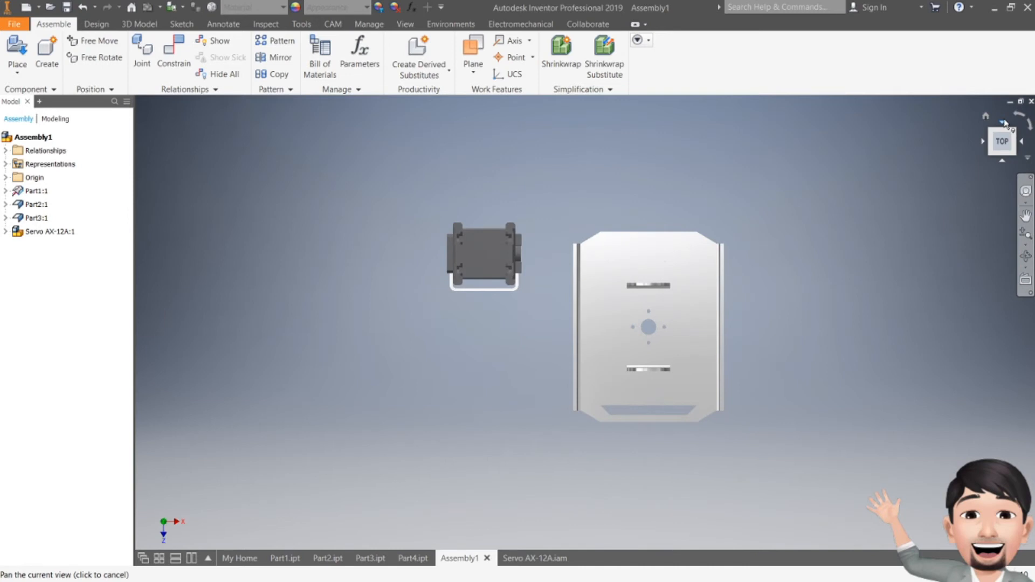
{"action": "left_click", "coordinate": [1001, 163]}
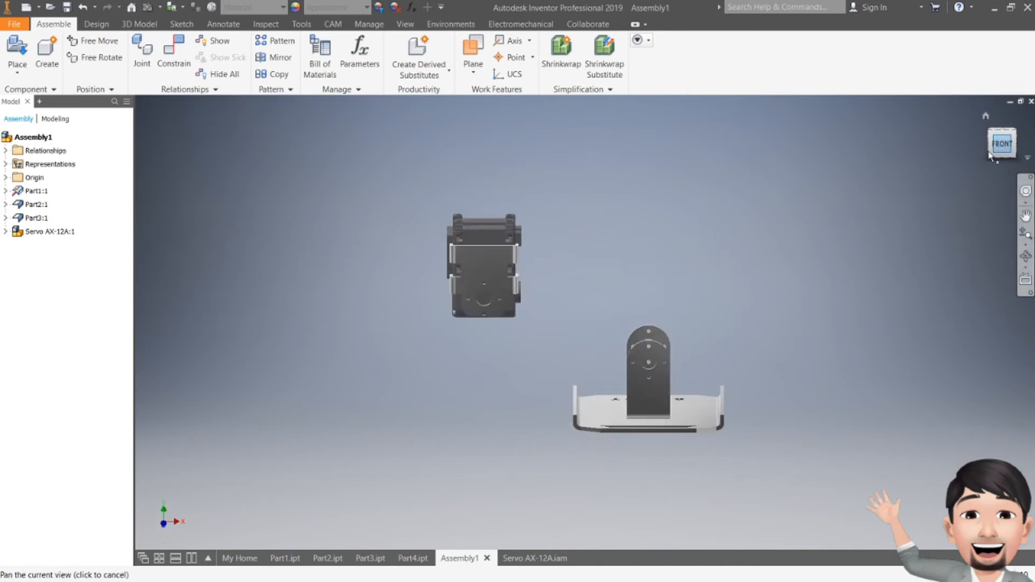
{"action": "left_click_drag", "start_coordinate": [1000, 141], "coordinate": [981, 145]}
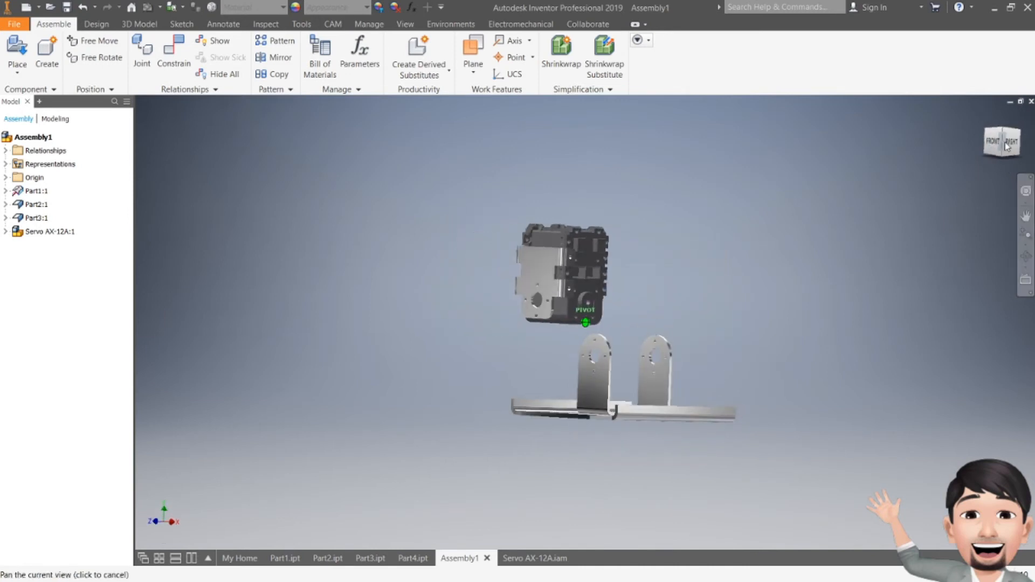
{"action": "scroll", "coordinate": [665, 246], "scroll_direction": "down", "scroll_amount": 3}
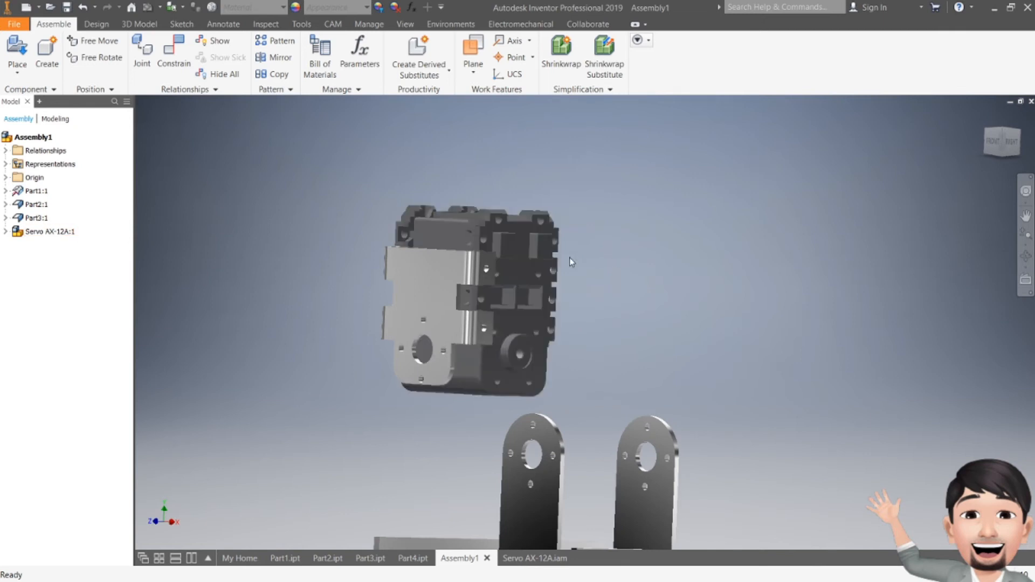
{"action": "left_click_drag", "start_coordinate": [1003, 144], "coordinate": [994, 160]}
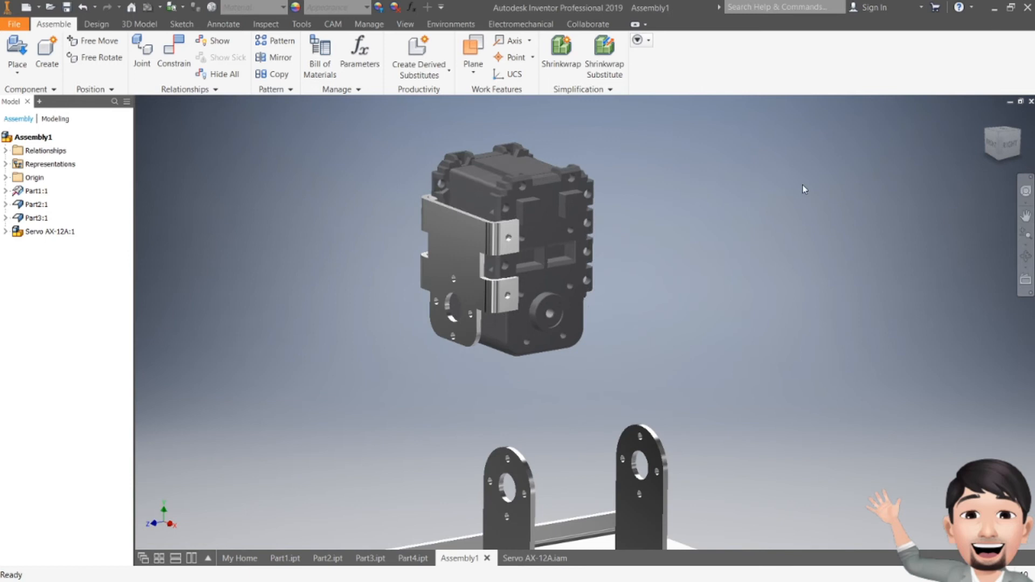
{"action": "middle_click_drag", "start_coordinate": [589, 216], "coordinate": [626, 244], "text": "shift"}
{"action": "middle_click_drag", "start_coordinate": [735, 239], "coordinate": [552, 217]}
{"action": "mouse_move", "coordinate": [996, 147]}
{"action": "left_mouse_down"}
{"action": "mouse_move", "coordinate": [1007, 147]}
{"action": "mouse_move", "coordinate": [1005, 162]}
{"action": "left_mouse_up"}
{"action": "middle_click_drag", "start_coordinate": [578, 201], "coordinate": [566, 278]}
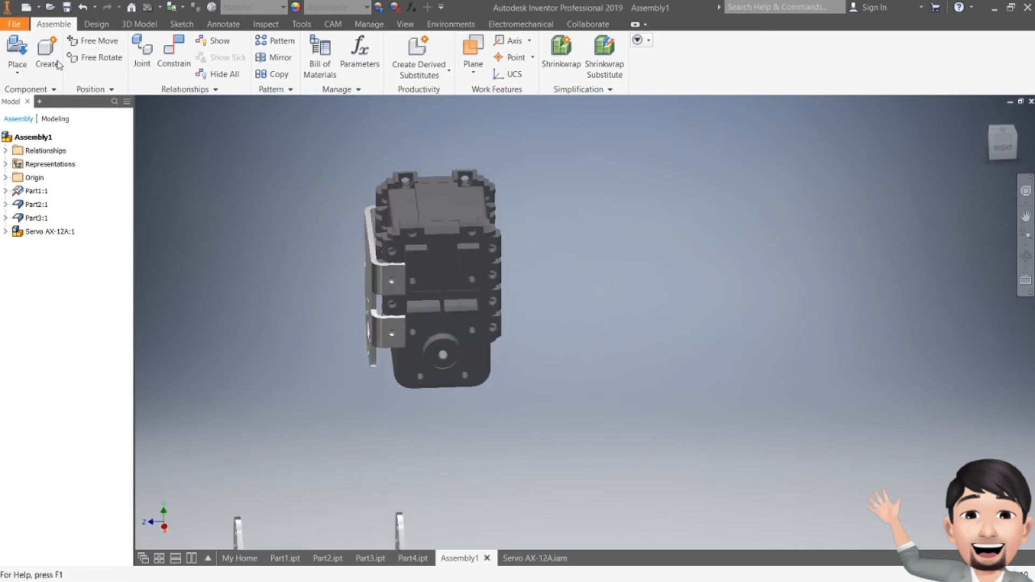
Step: Load Part4 from the Humanoid Leg Robot folder for placement and check its orientation in the 7.JPG reference picture
{"action": "left_click", "coordinate": [25, 48]}
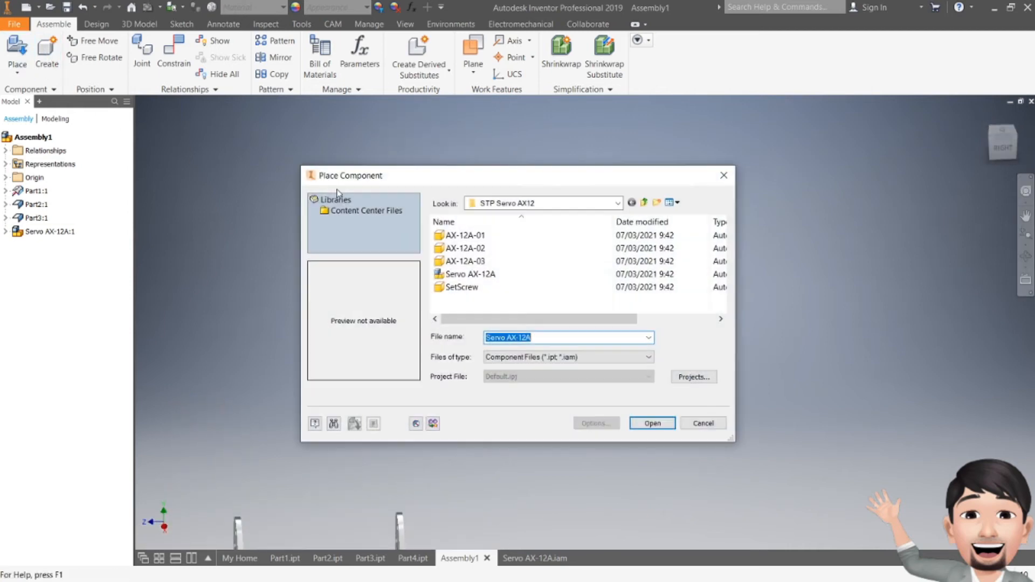
{"action": "left_click", "coordinate": [643, 203]}
{"action": "left_click", "coordinate": [545, 286]}
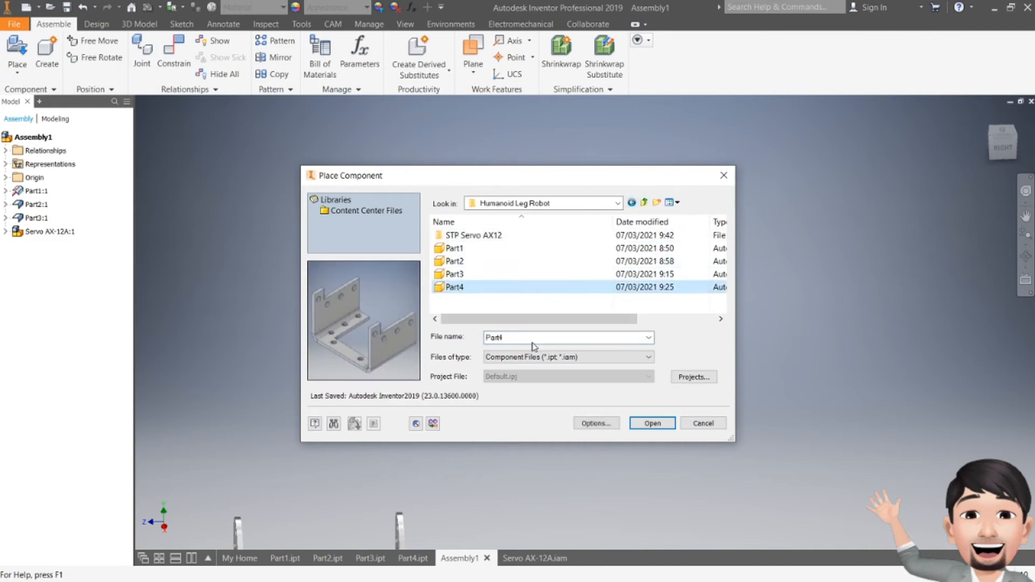
{"action": "left_click", "coordinate": [652, 423]}
{"action": "key", "text": "alt+Tab"}
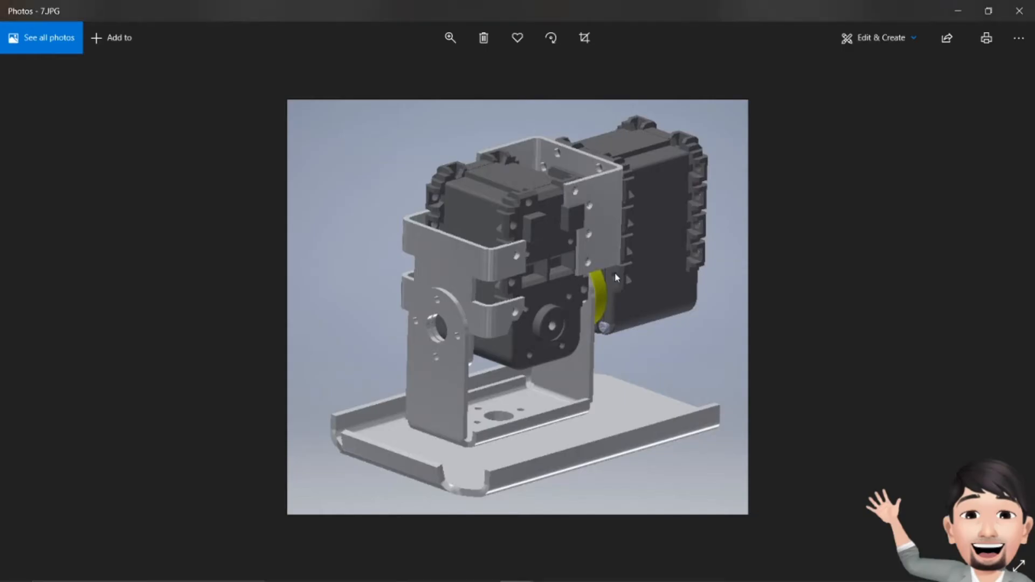
{"action": "key", "text": "alt+Tab"}
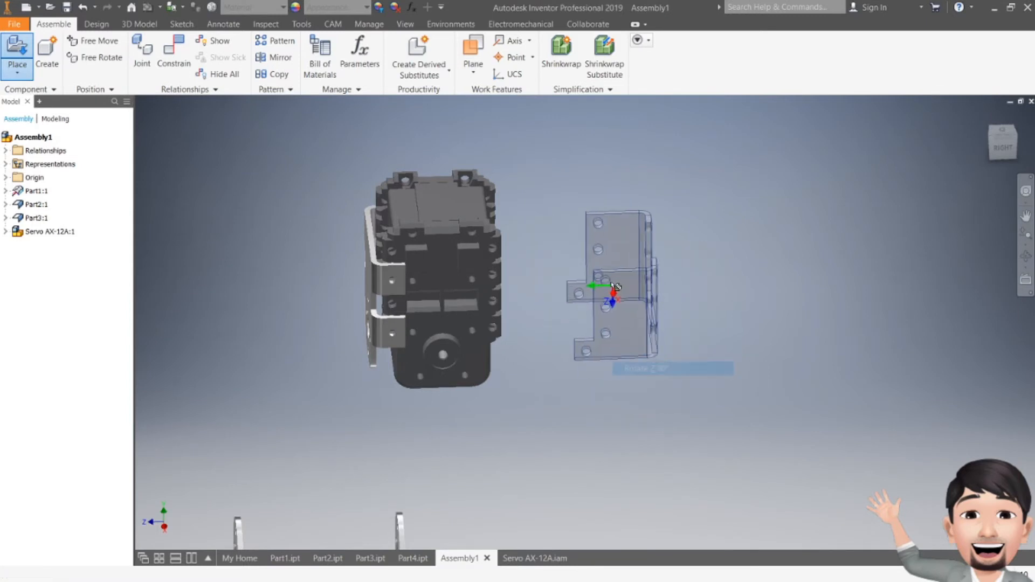
Step: Rotate Part4 in 90° turns until its open side faces the servo, and place one instance beside it
{"action": "right_click", "coordinate": [603, 260]}
{"action": "left_click", "coordinate": [638, 330]}
{"action": "right_click", "coordinate": [616, 245]}
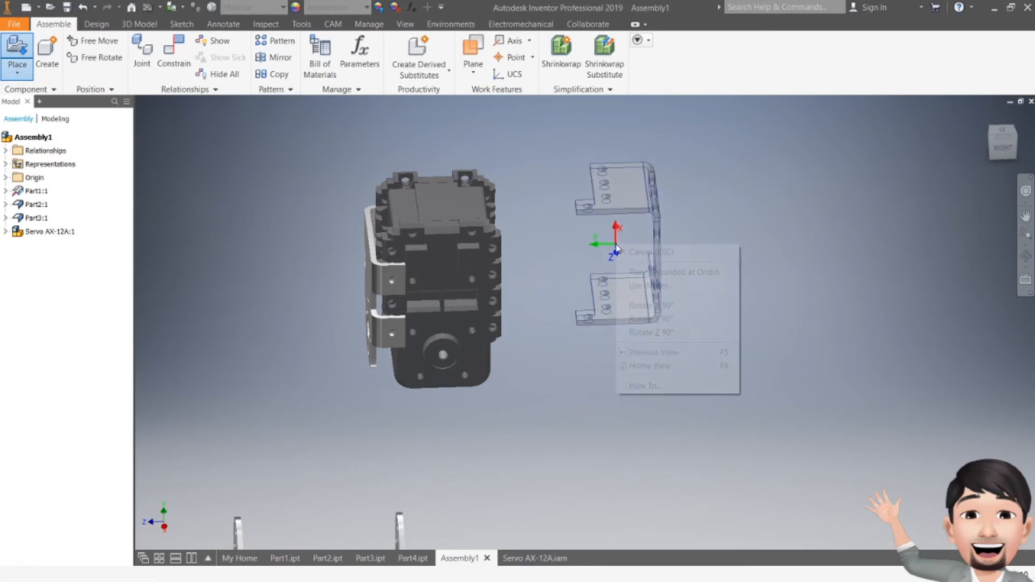
{"action": "left_click", "coordinate": [647, 320]}
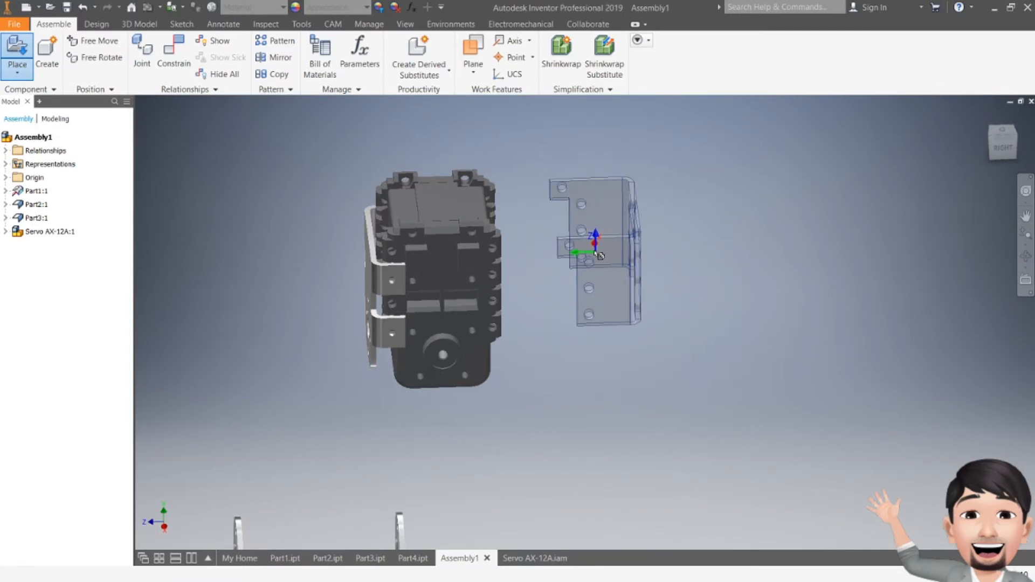
{"action": "left_click", "coordinate": [589, 251]}
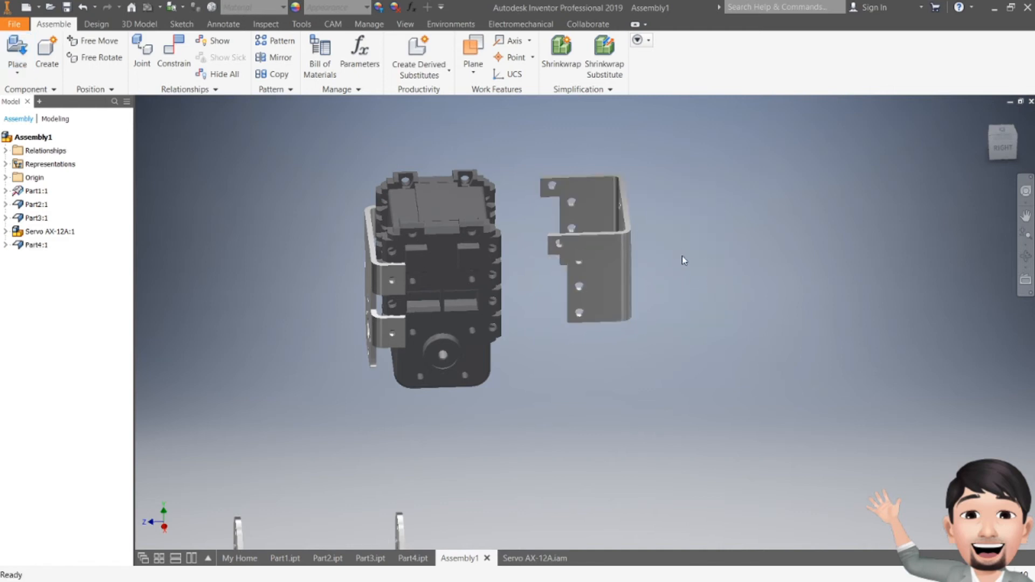
Step: Load Servo AX-12A from the STP Servo AX12 folder for placement and check the second servo's orientation in the 7.JPG picture
{"action": "left_click", "coordinate": [992, 130]}
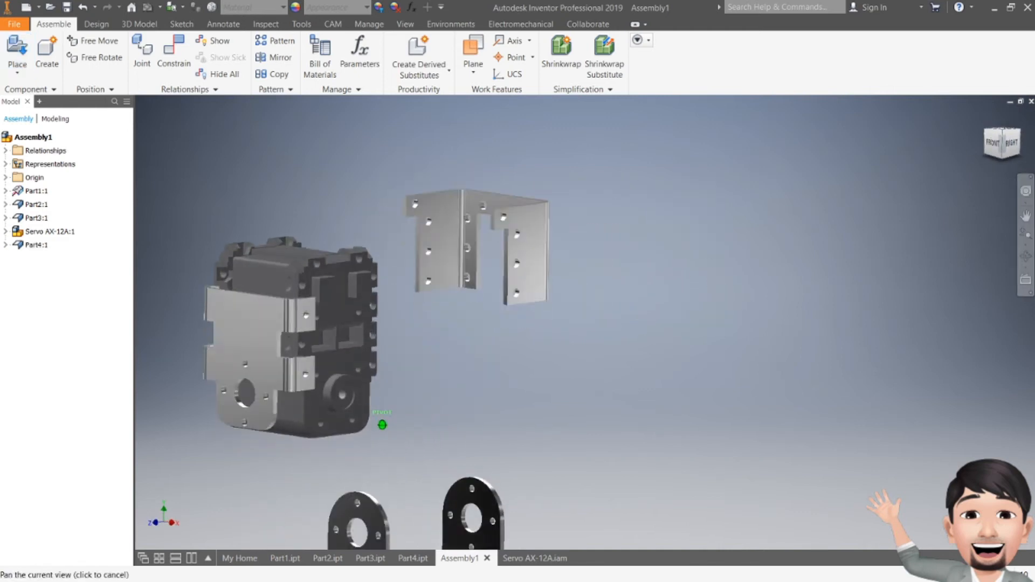
{"action": "left_click", "coordinate": [18, 48]}
{"action": "double_click", "coordinate": [480, 235]}
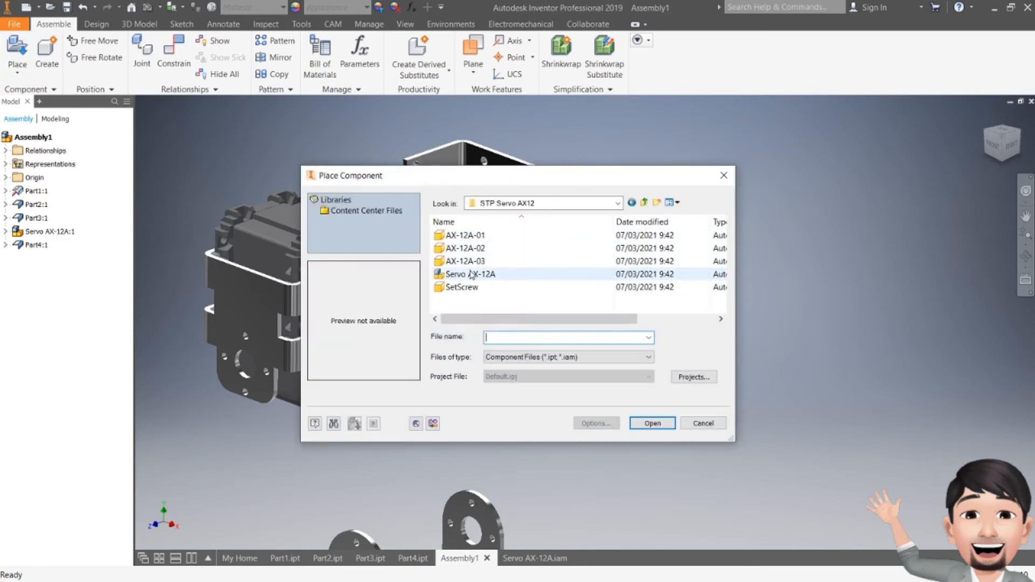
{"action": "double_click", "coordinate": [470, 274]}
{"action": "key", "text": "alt+Tab"}
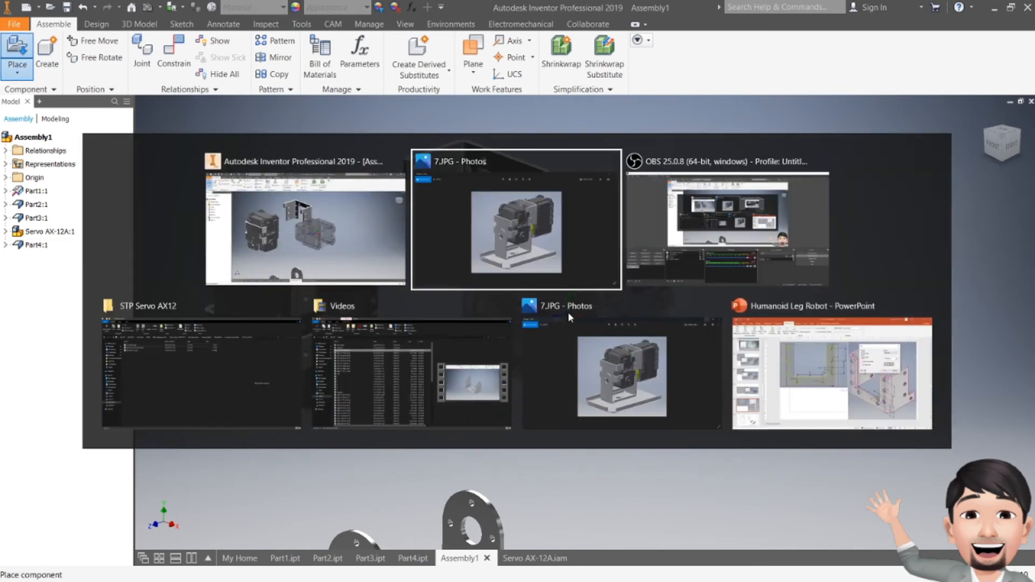
{"action": "left_click", "coordinate": [568, 314]}
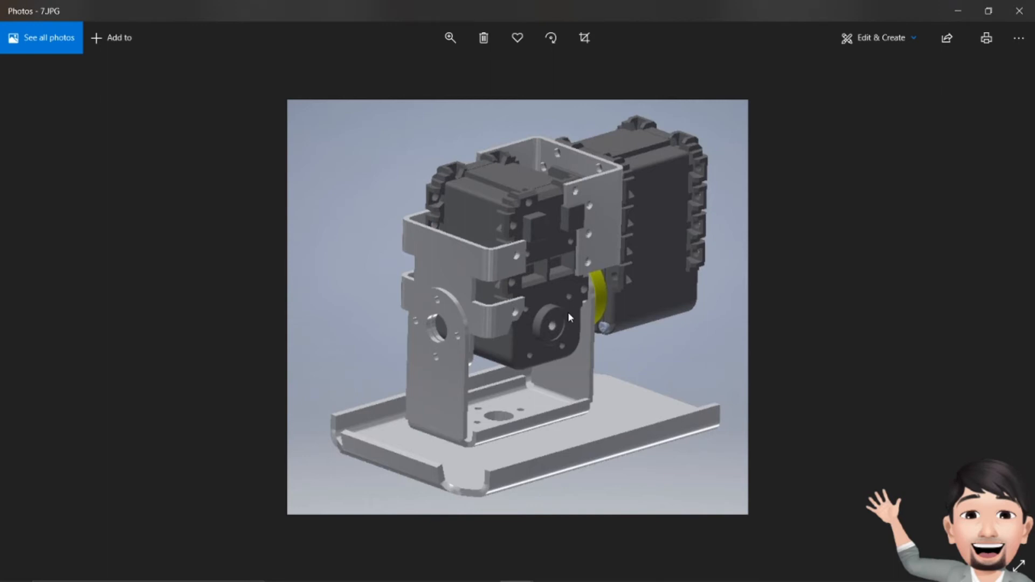
{"action": "key", "text": "alt+Tab"}
Step: Rotate the second Servo AX-12A in 90° turns until it stands upright with its round horn seat facing the front
{"action": "right_click", "coordinate": [635, 310]}
{"action": "left_click", "coordinate": [654, 376]}
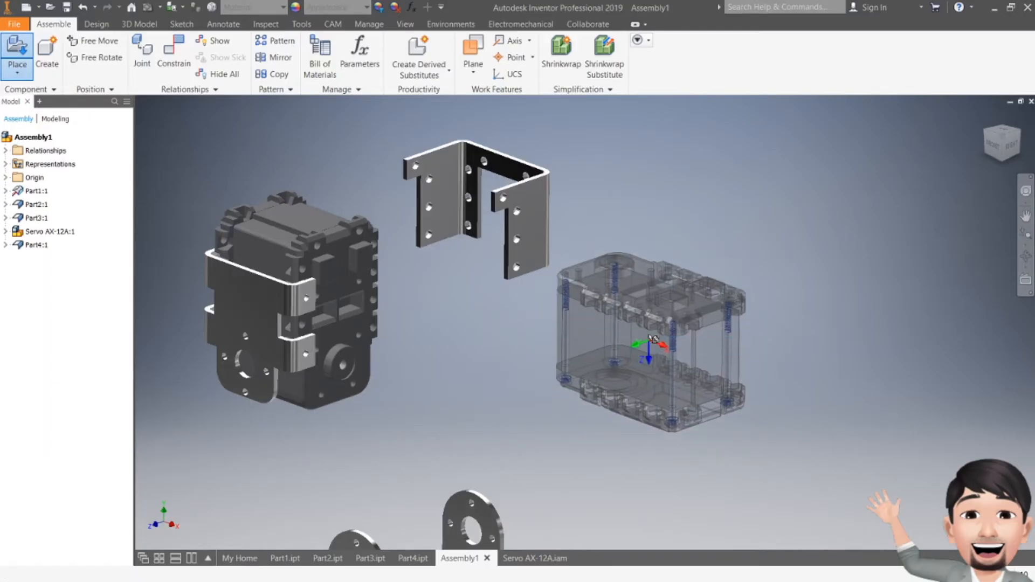
{"action": "right_click", "coordinate": [653, 339]}
{"action": "left_click", "coordinate": [692, 363]}
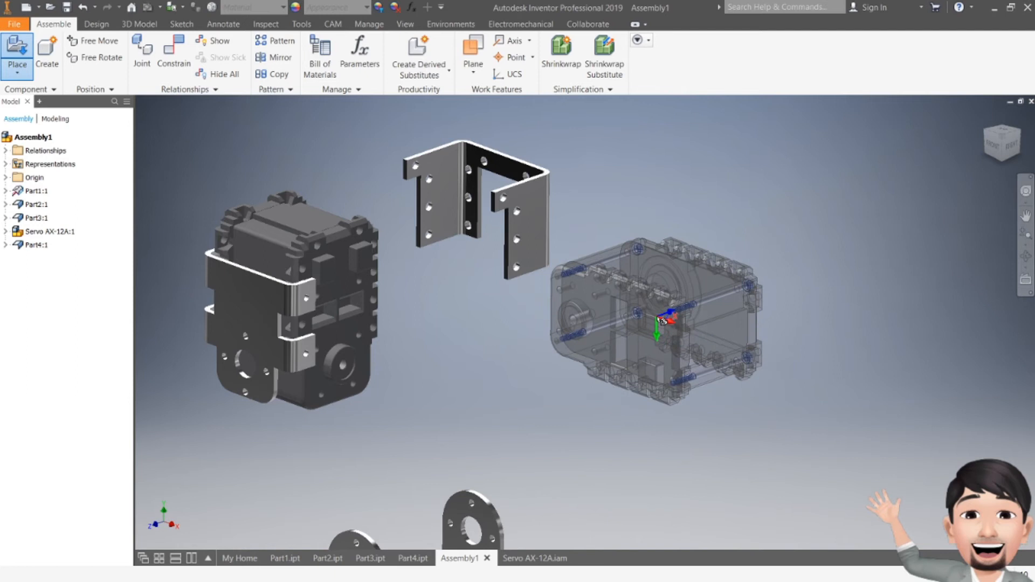
{"action": "right_click", "coordinate": [654, 298]}
{"action": "left_click", "coordinate": [684, 359]}
{"action": "right_click", "coordinate": [653, 300]}
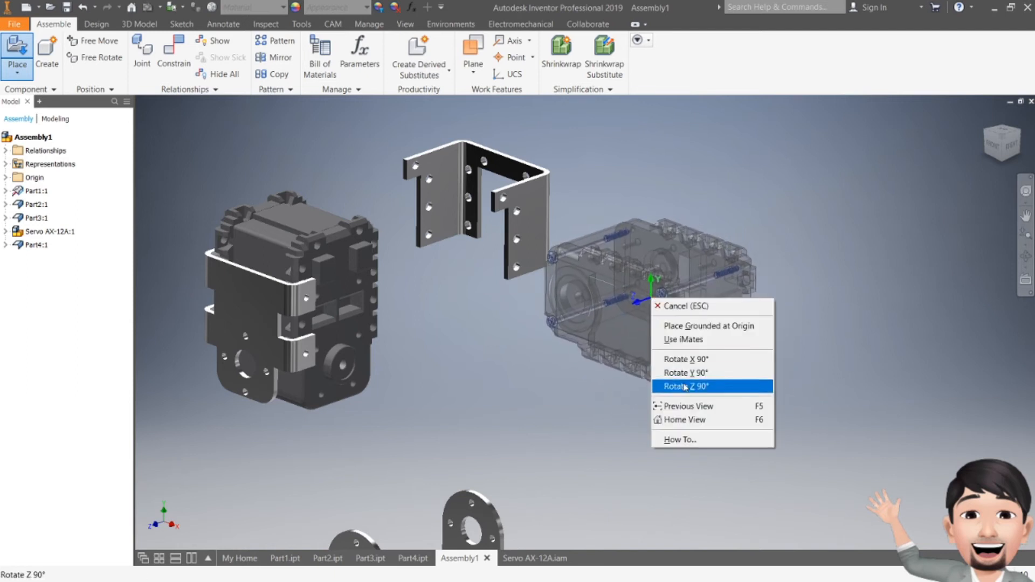
{"action": "left_click", "coordinate": [685, 373]}
{"action": "right_click", "coordinate": [671, 305]}
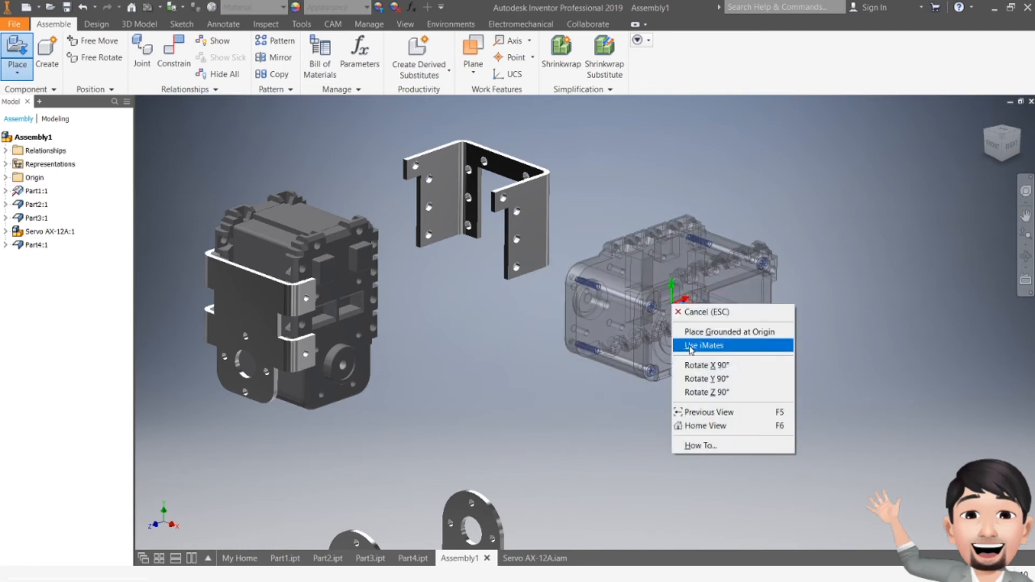
{"action": "left_click", "coordinate": [699, 380]}
{"action": "right_click", "coordinate": [672, 289]}
{"action": "left_click", "coordinate": [701, 350]}
{"action": "right_click", "coordinate": [669, 284]}
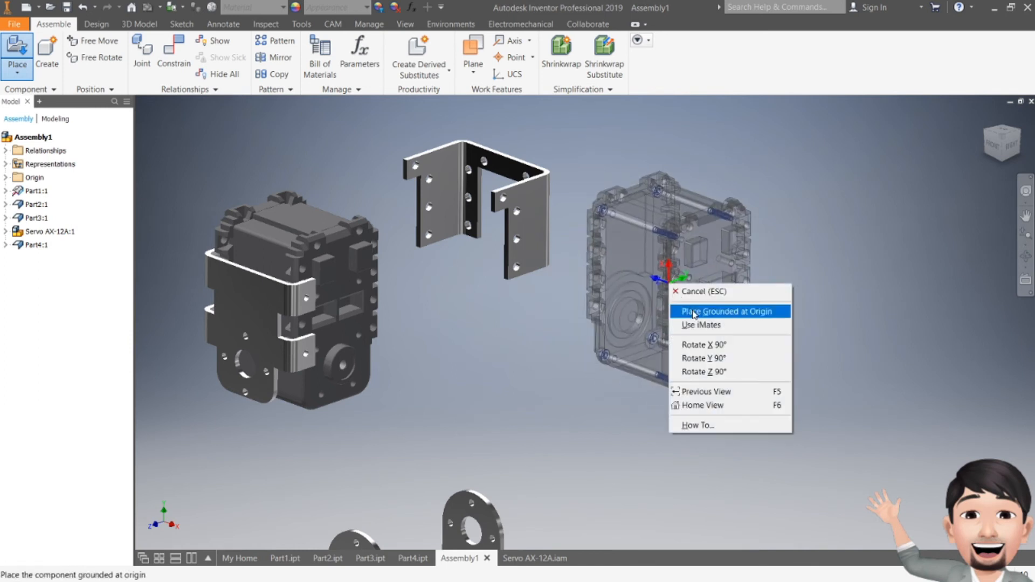
{"action": "left_click", "coordinate": [701, 345]}
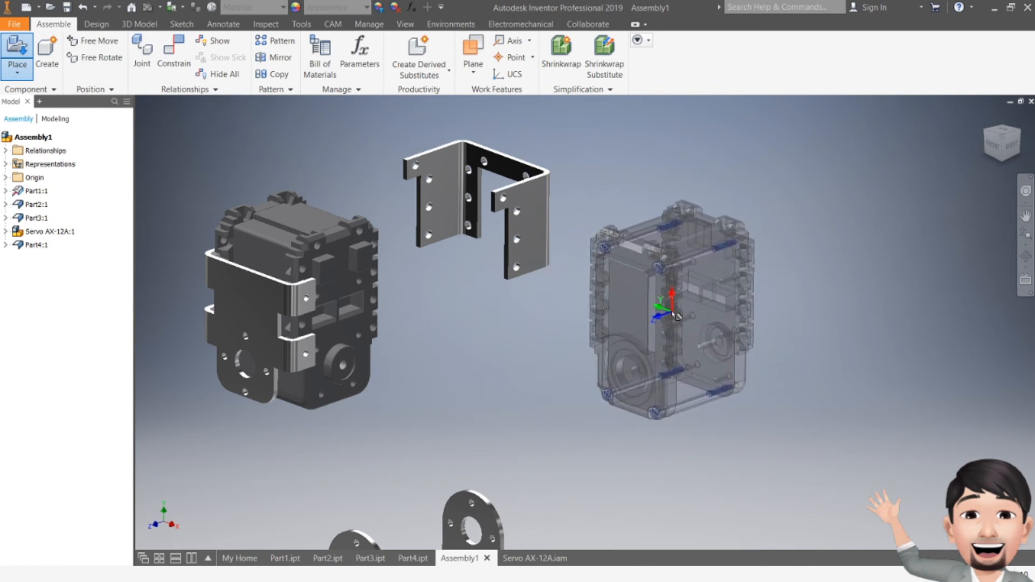
Step: Place one instance of the second servo next to Part4 and inspect its round horn seat
{"action": "left_click", "coordinate": [644, 291]}
{"action": "key", "text": "Escape"}
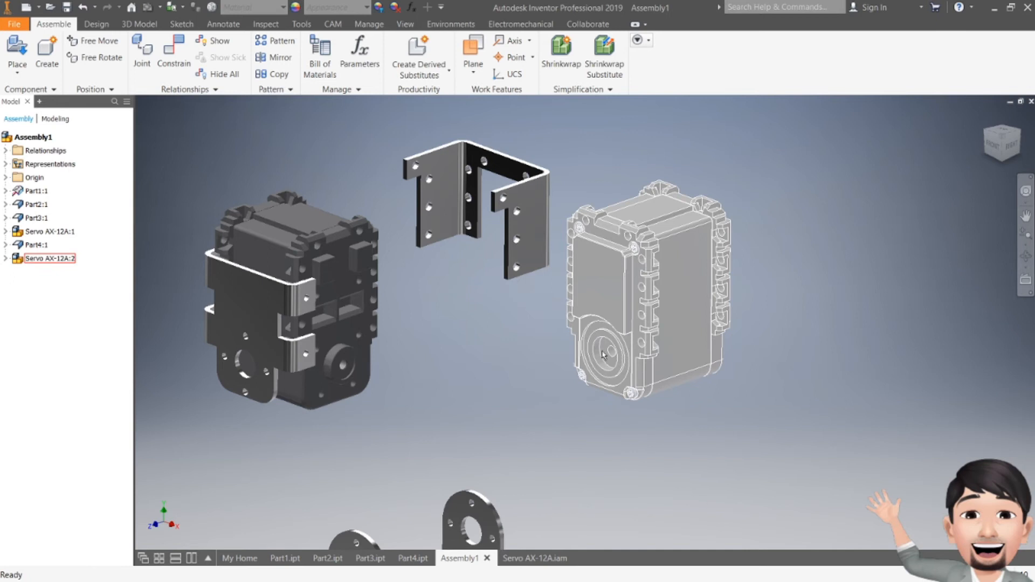
{"action": "scroll", "coordinate": [602, 354], "scroll_direction": "down", "scroll_amount": 3}
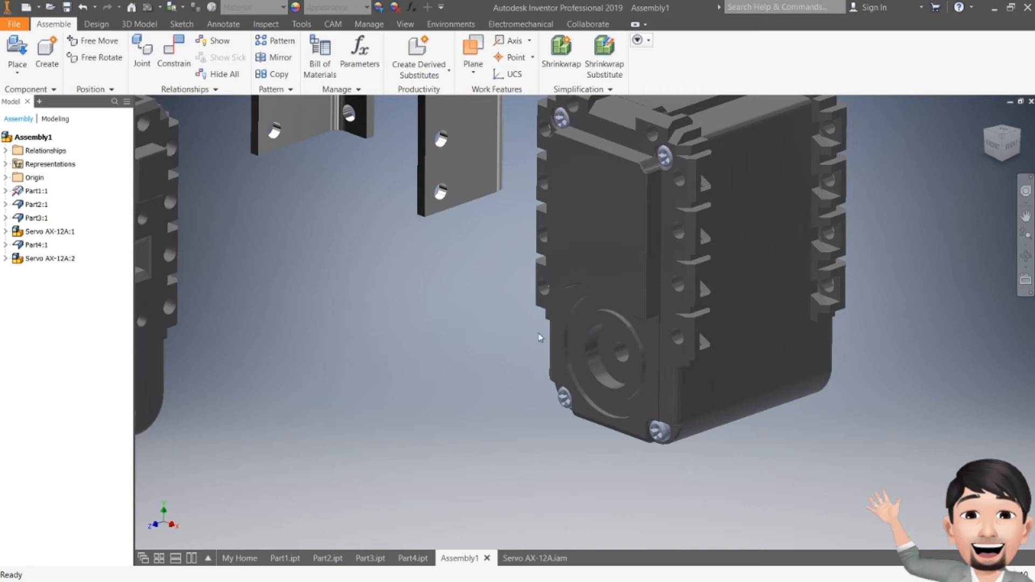
{"action": "scroll", "coordinate": [431, 357], "scroll_direction": "up", "scroll_amount": 5}
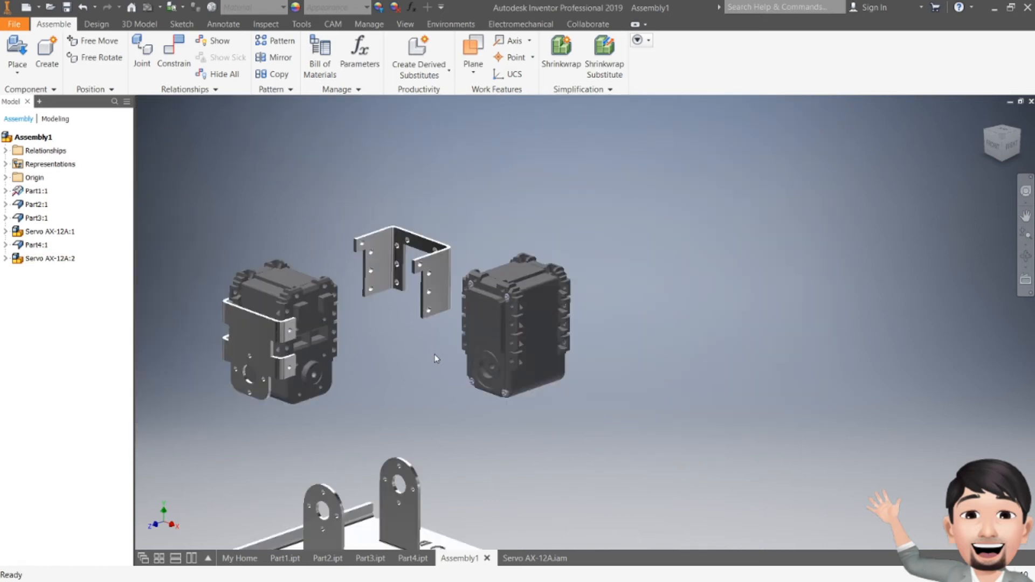
{"action": "middle_click_drag", "start_coordinate": [434, 354], "coordinate": [480, 315]}
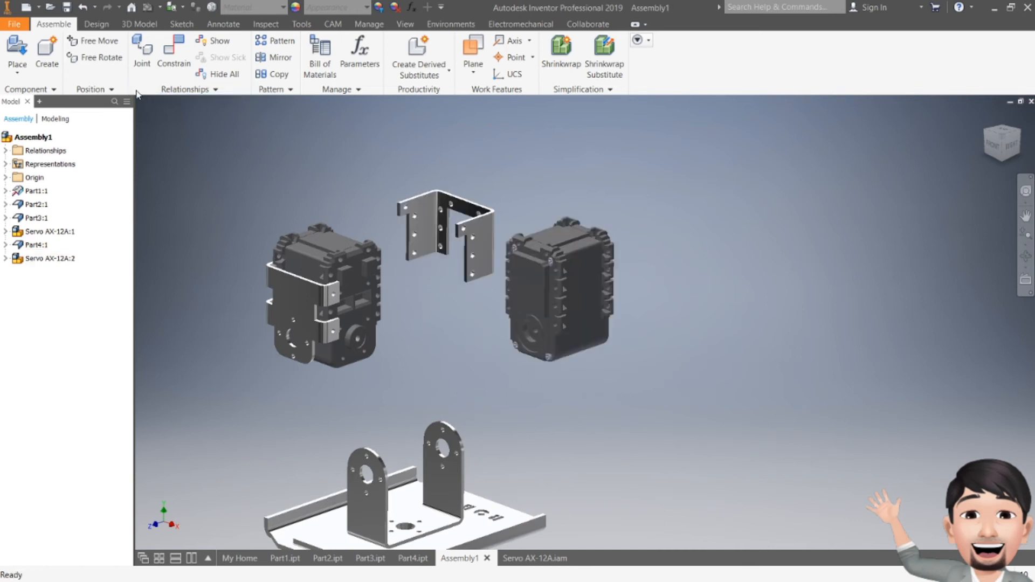
Step: Import the STEP file Horn Servo AX-12A-04.stp as a converted model
{"action": "left_click", "coordinate": [50, 7]}
{"action": "left_click", "coordinate": [474, 249]}
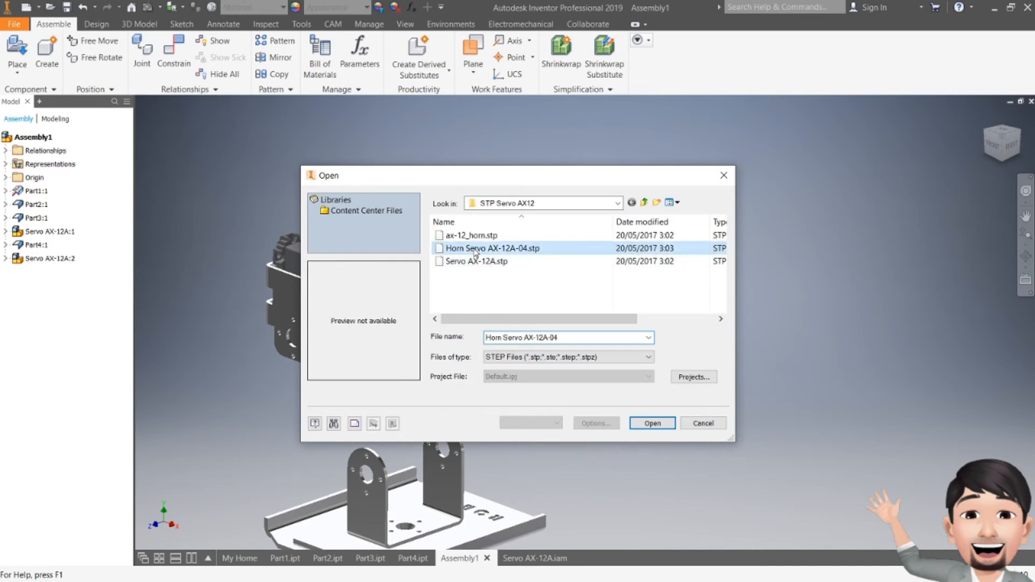
{"action": "left_click", "coordinate": [473, 237]}
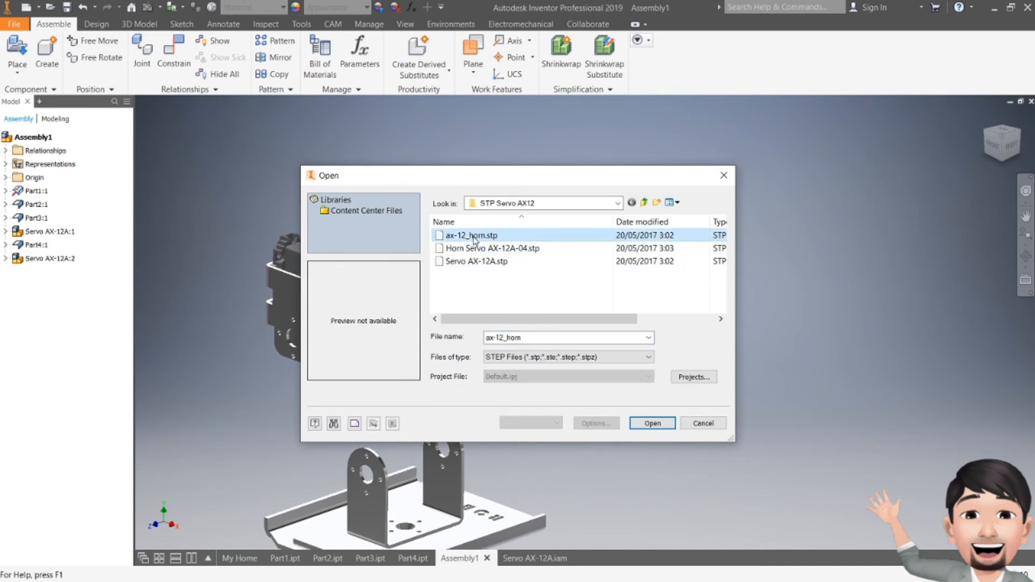
{"action": "left_click", "coordinate": [474, 250]}
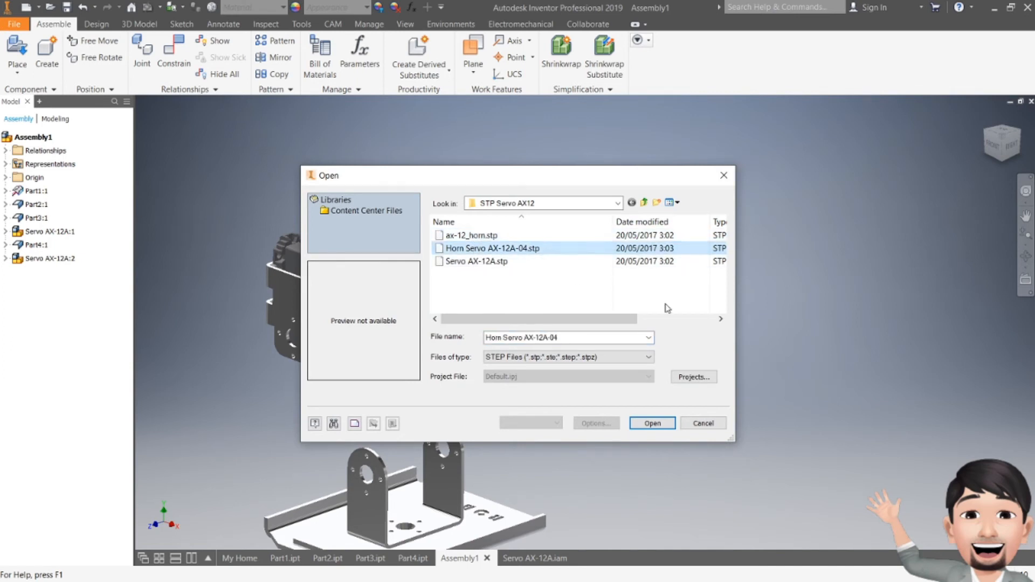
{"action": "left_click", "coordinate": [649, 424]}
{"action": "left_click", "coordinate": [509, 348]}
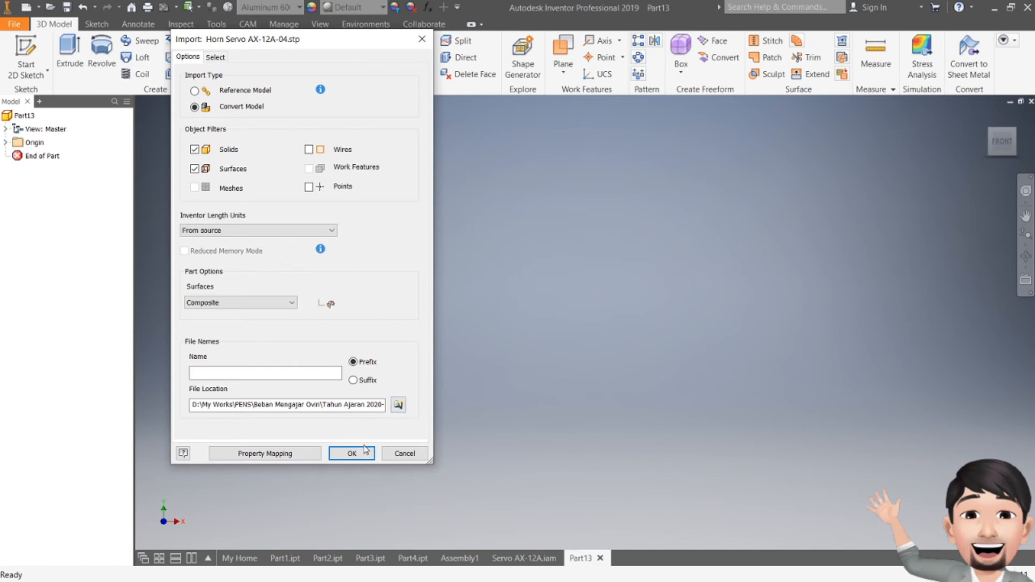
{"action": "left_click", "coordinate": [358, 452]}
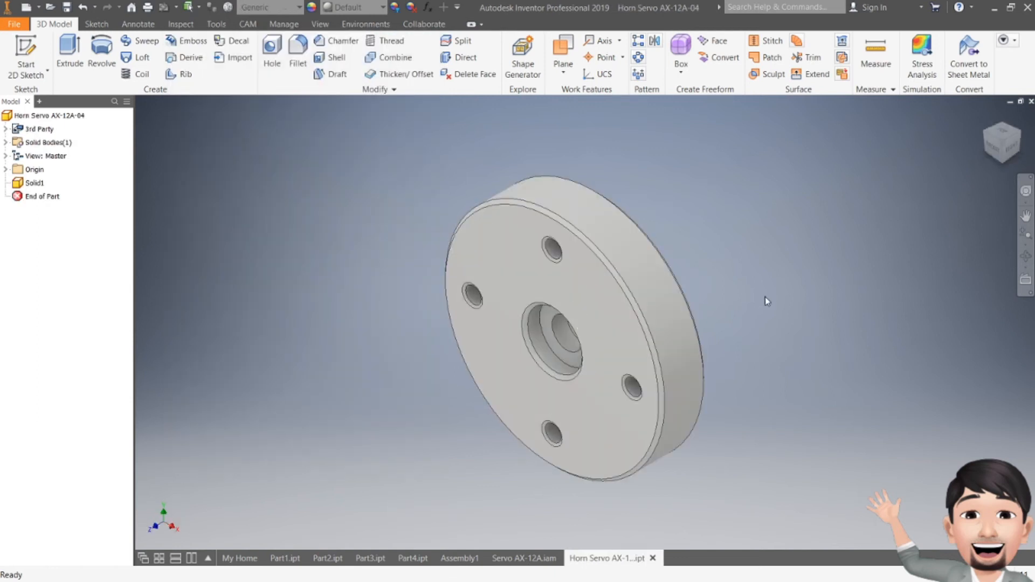
{"action": "scroll", "coordinate": [816, 322], "scroll_direction": "down", "scroll_amount": 3}
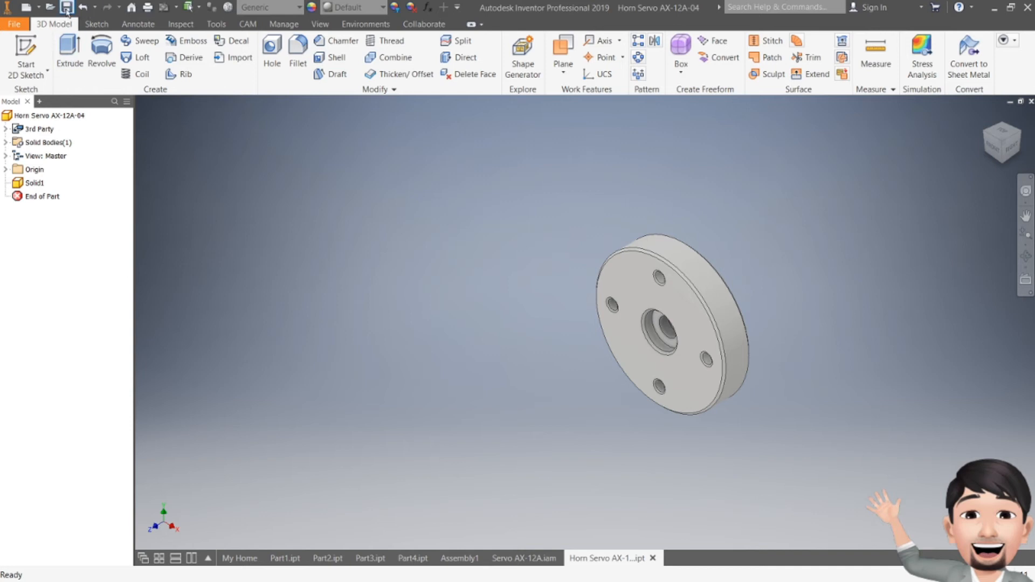
Step: Assign the Aluminum 6061-AHC material to the Horn Servo AX-12A-04 part
{"action": "left_click", "coordinate": [524, 558]}
{"action": "left_click", "coordinate": [460, 558]}
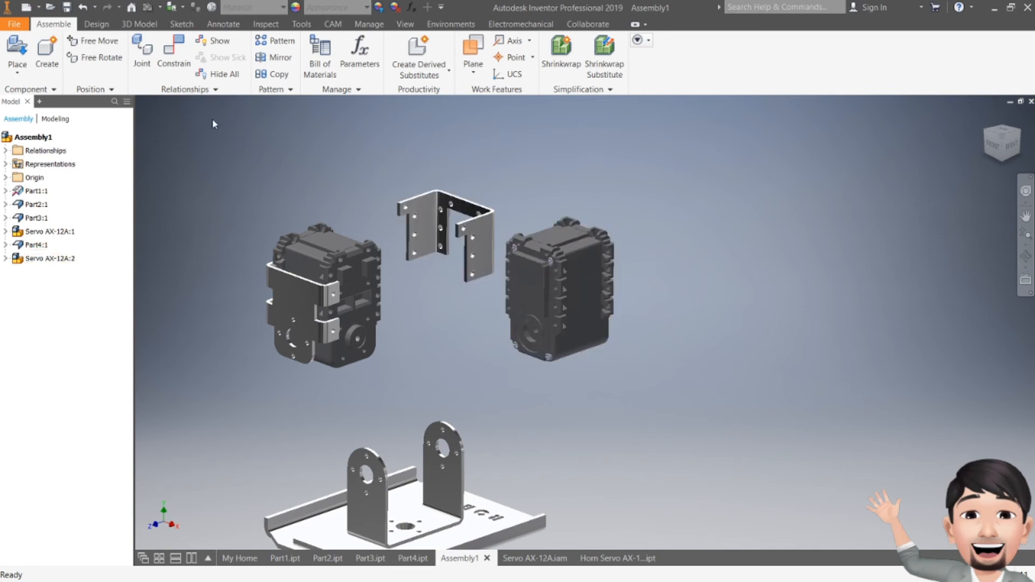
{"action": "left_click", "coordinate": [630, 559]}
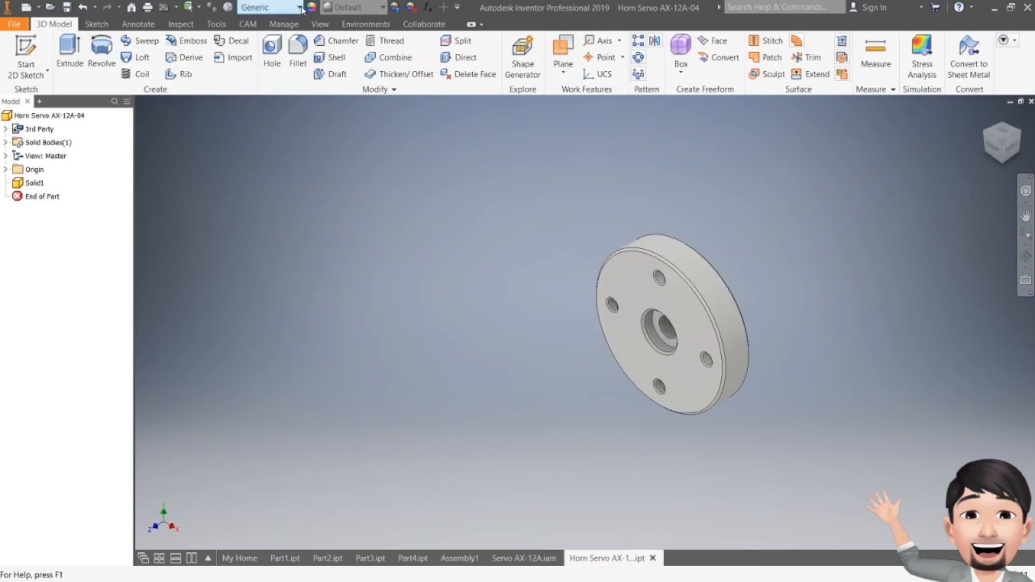
{"action": "left_click", "coordinate": [300, 7]}
{"action": "scroll", "coordinate": [277, 100], "scroll_direction": "up", "scroll_amount": 4}
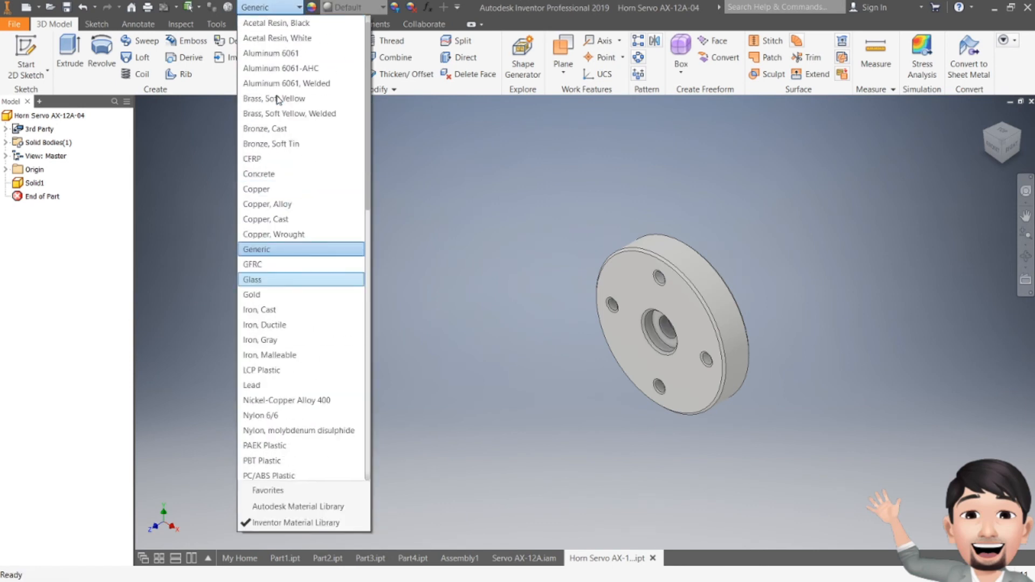
{"action": "left_click", "coordinate": [291, 69]}
Step: Give the servo horn the Orange appearance from the Inventor Material Library
{"action": "left_click", "coordinate": [365, 9]}
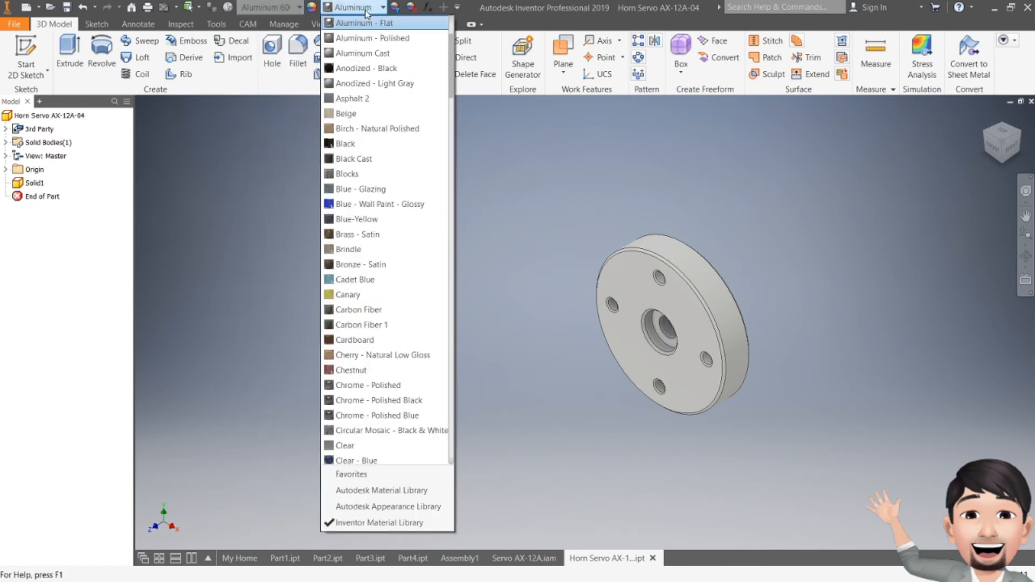
{"action": "scroll", "coordinate": [368, 210], "scroll_direction": "up", "scroll_amount": 3}
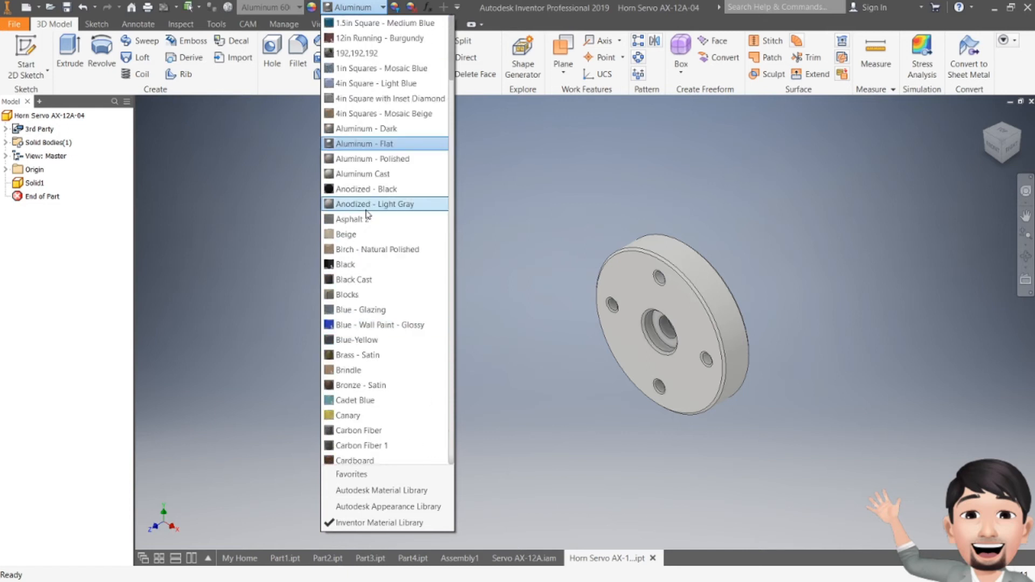
{"action": "scroll", "coordinate": [367, 215], "scroll_direction": "down", "scroll_amount": 15}
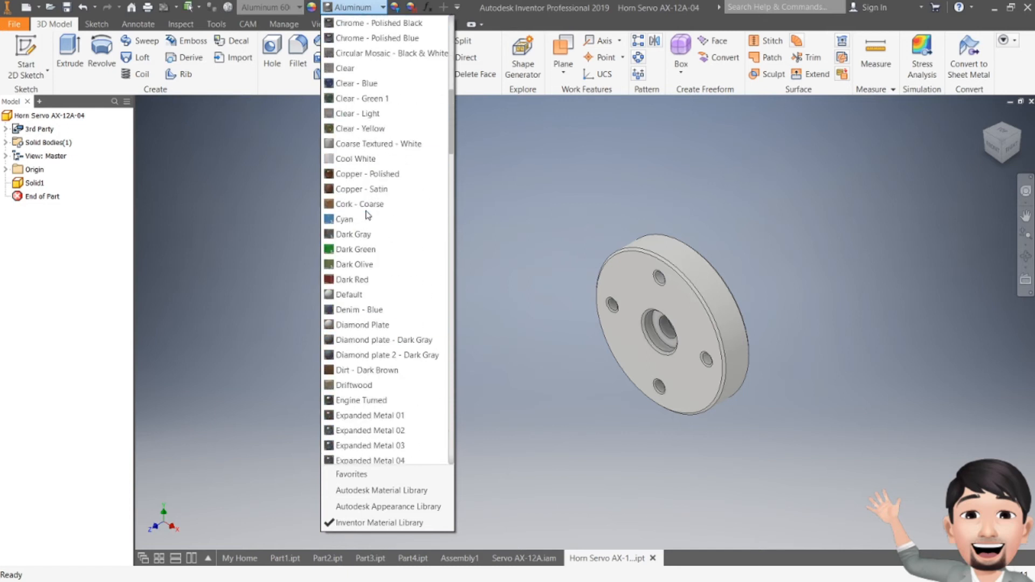
{"action": "scroll", "coordinate": [367, 214], "scroll_direction": "down", "scroll_amount": 10}
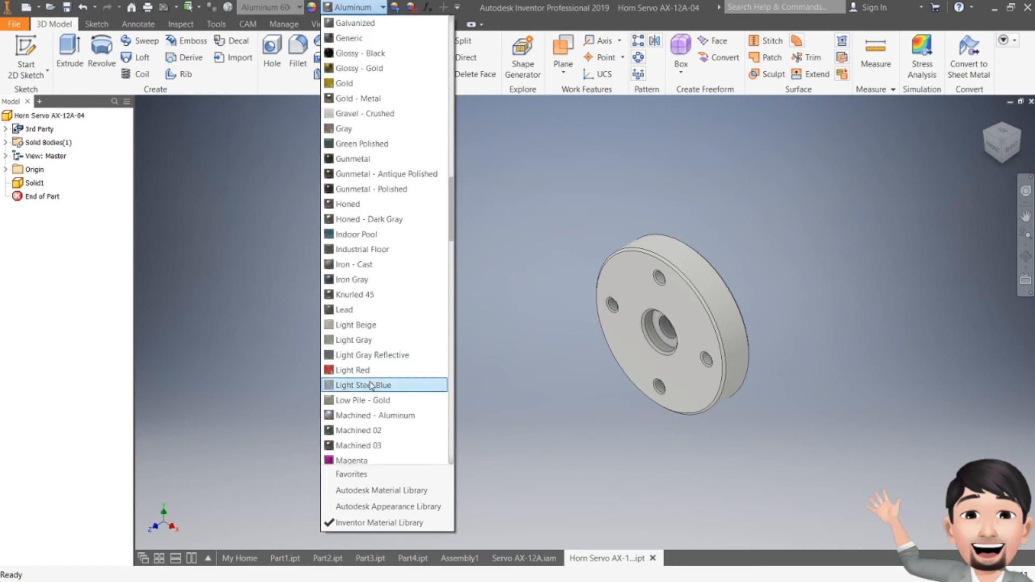
{"action": "left_click", "coordinate": [354, 371]}
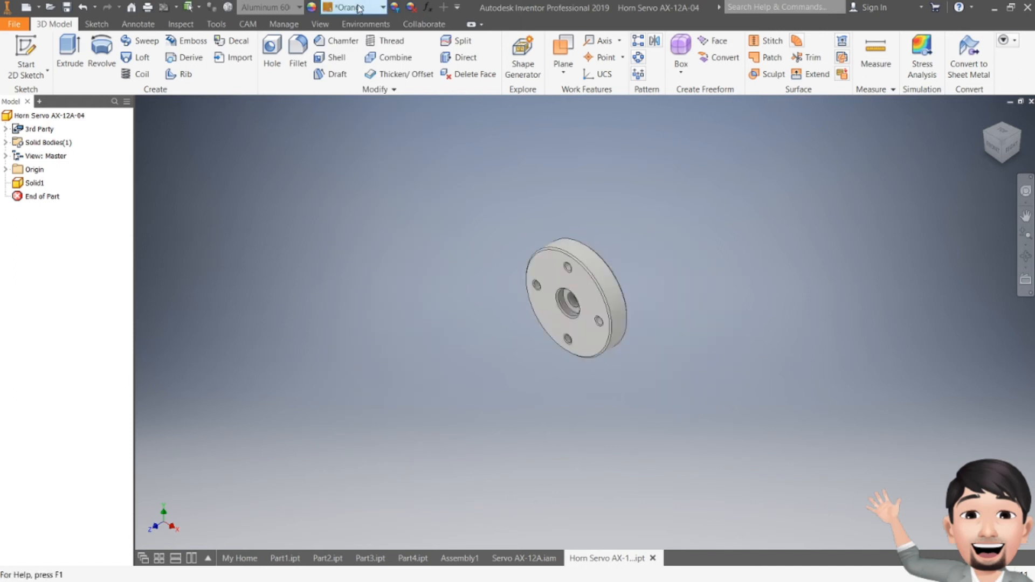
Step: Tint the appearance of the whole horn part red with RGB 224, 0, 8 and save the part
{"action": "left_click", "coordinate": [395, 8]}
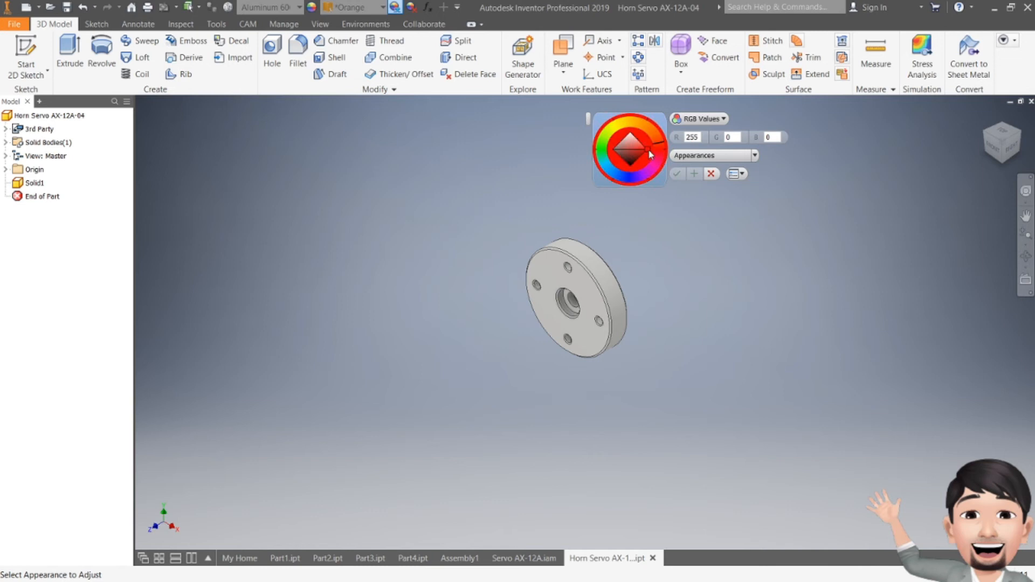
{"action": "left_click", "coordinate": [47, 116]}
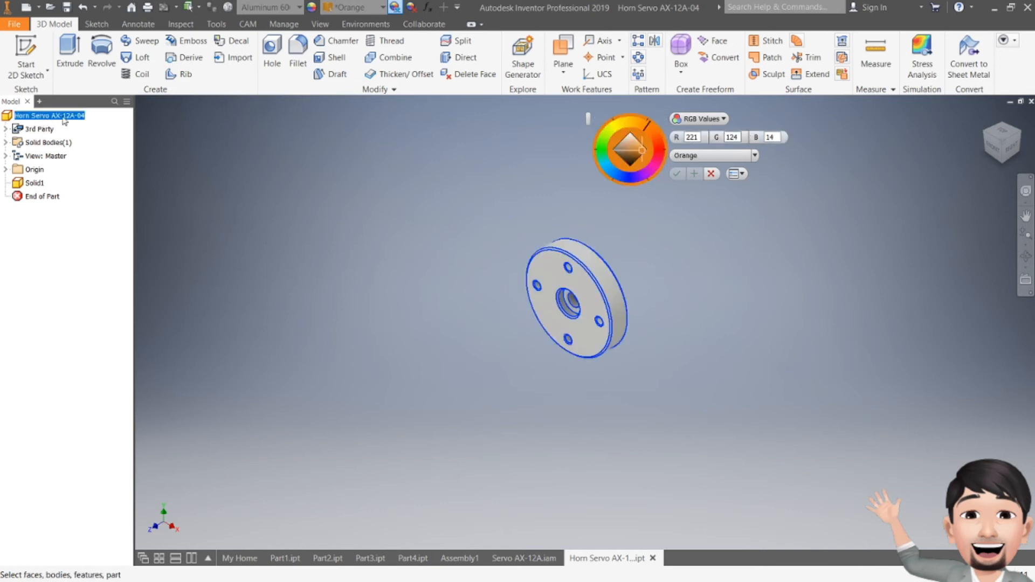
{"action": "left_click", "coordinate": [661, 152]}
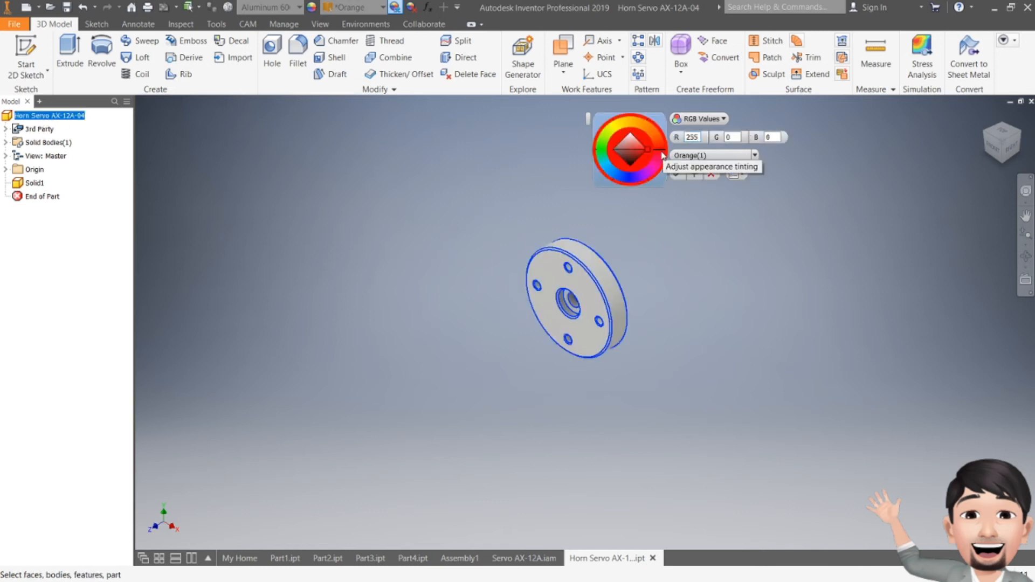
{"action": "mouse_move", "coordinate": [646, 154]}
{"action": "left_mouse_down"}
{"action": "mouse_move", "coordinate": [657, 164]}
{"action": "mouse_move", "coordinate": [651, 152]}
{"action": "left_mouse_up"}
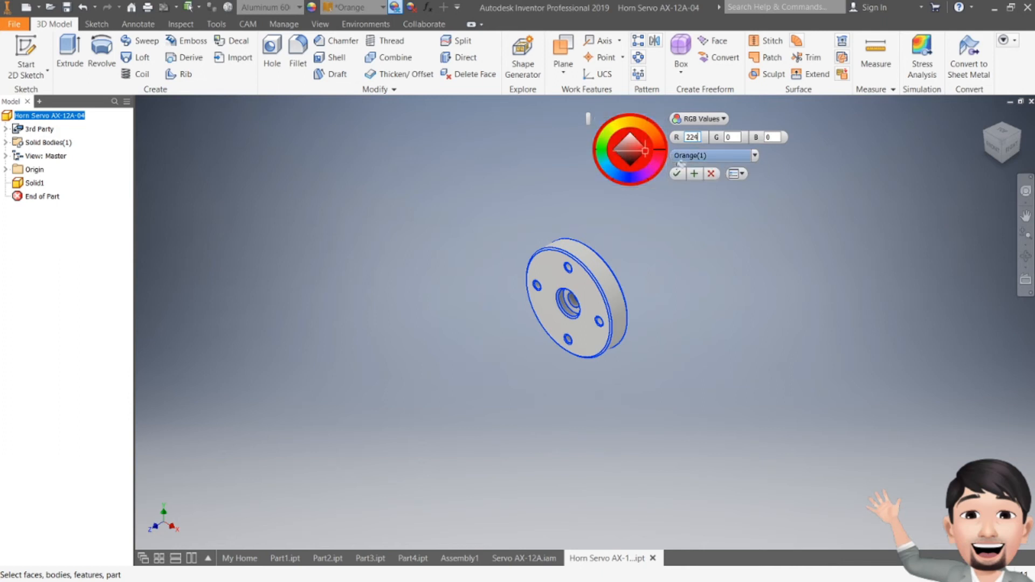
{"action": "left_click", "coordinate": [574, 254]}
{"action": "double_click", "coordinate": [574, 254]}
{"action": "left_click", "coordinate": [574, 254]}
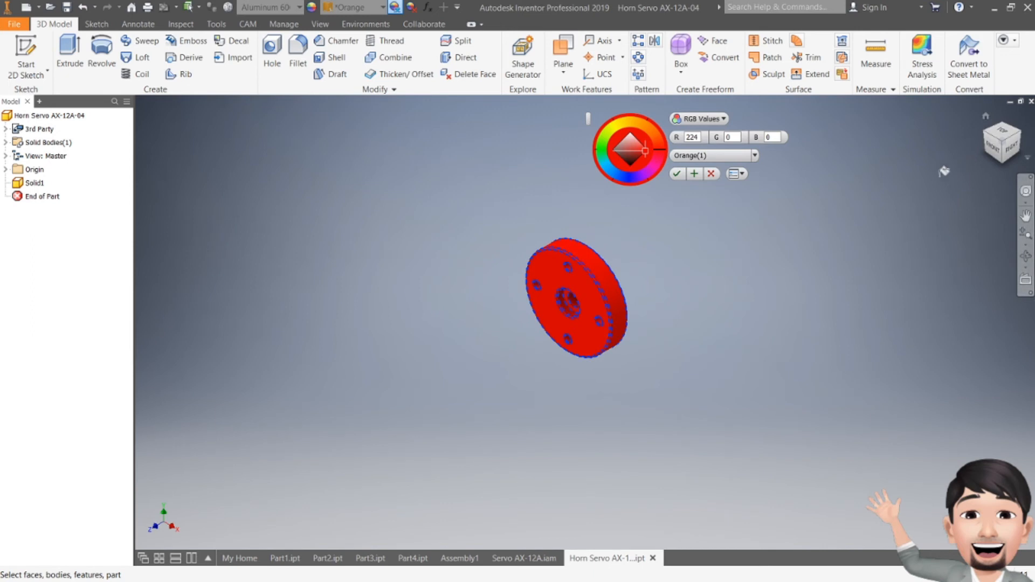
{"action": "mouse_move", "coordinate": [1002, 142]}
{"action": "left_mouse_down"}
{"action": "mouse_move", "coordinate": [935, 148]}
{"action": "mouse_move", "coordinate": [1001, 144]}
{"action": "left_mouse_up"}
{"action": "left_click", "coordinate": [677, 176]}
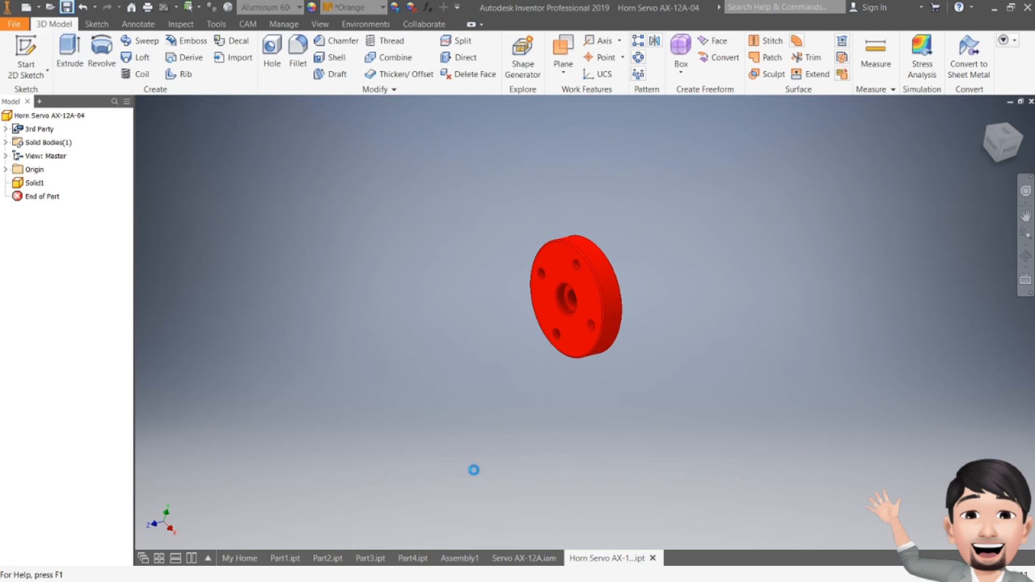
Step: Place one Horn Servo AX-12A-04 in Assembly1 and move it between the two servos
{"action": "left_click", "coordinate": [459, 557]}
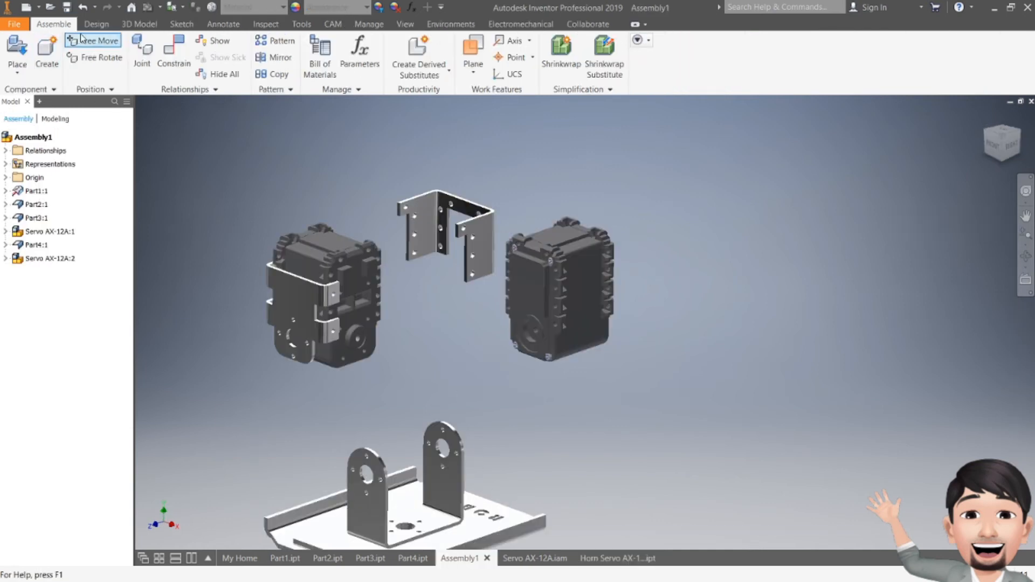
{"action": "left_click", "coordinate": [20, 52]}
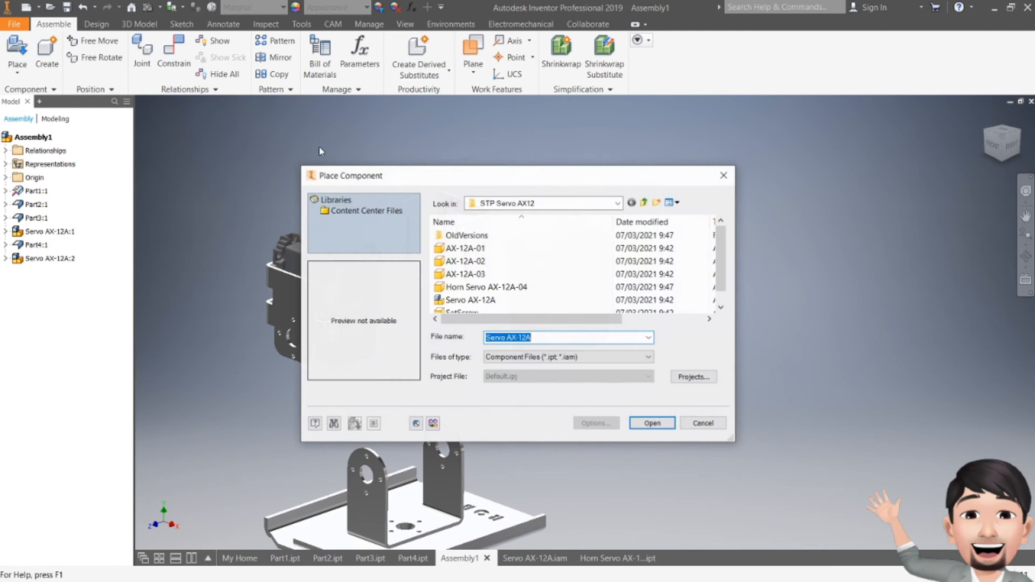
{"action": "left_click", "coordinate": [480, 287]}
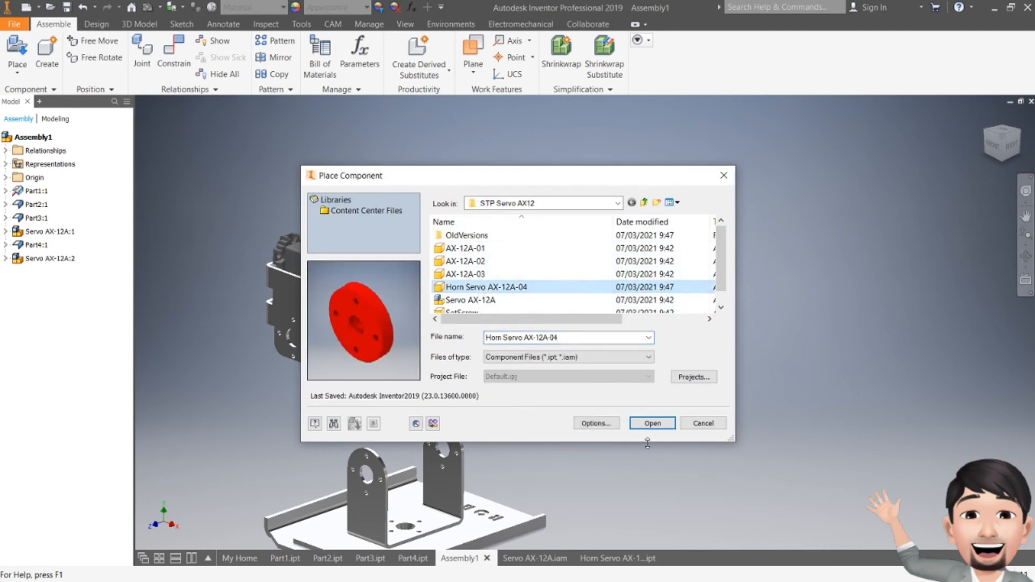
{"action": "left_click", "coordinate": [652, 424]}
{"action": "left_click", "coordinate": [530, 391]}
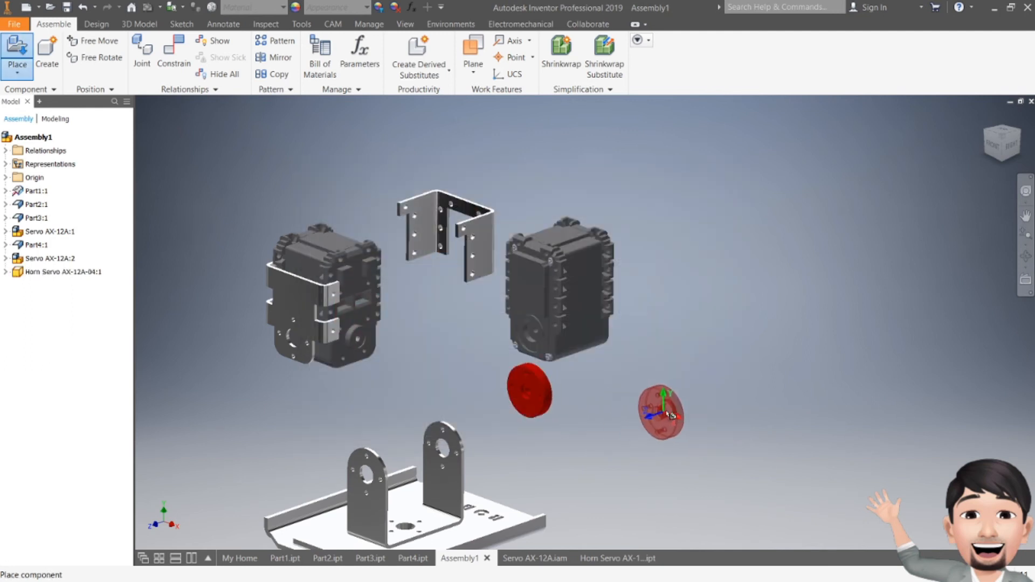
{"action": "key", "text": "Escape"}
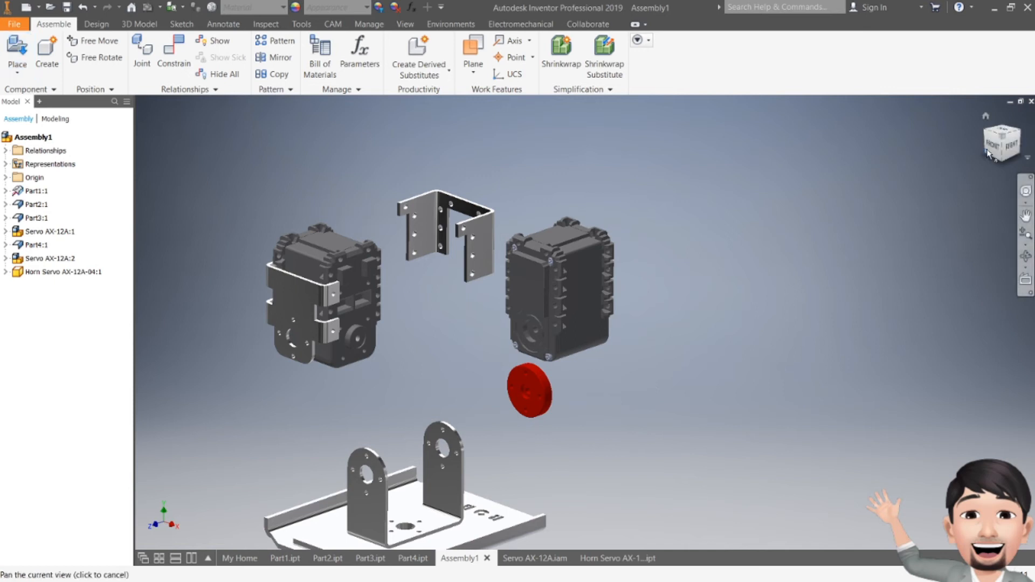
{"action": "mouse_move", "coordinate": [996, 151]}
{"action": "left_mouse_down"}
{"action": "mouse_move", "coordinate": [968, 168]}
{"action": "mouse_move", "coordinate": [1002, 150]}
{"action": "left_mouse_up"}
{"action": "left_click_drag", "start_coordinate": [538, 396], "coordinate": [461, 363]}
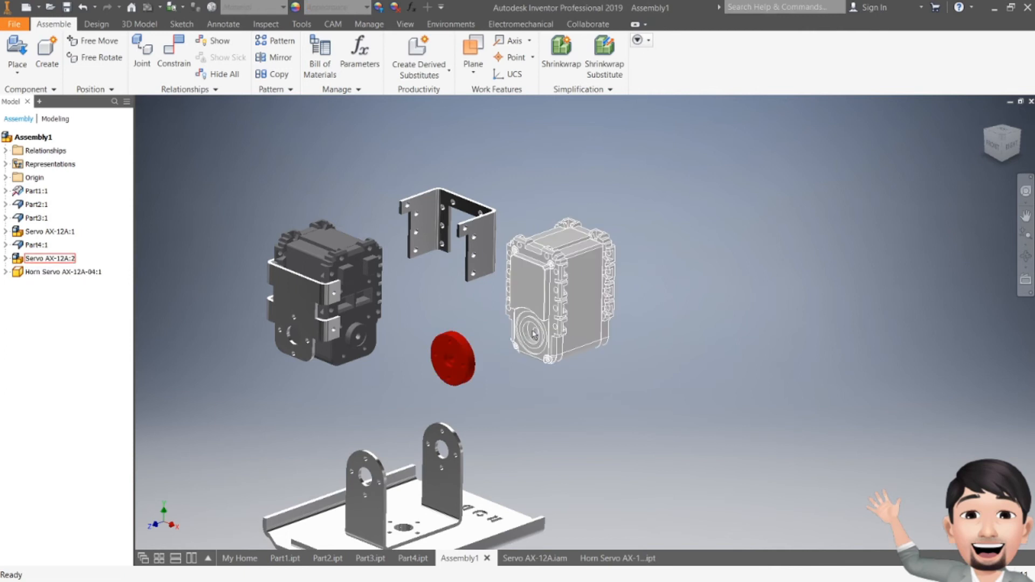
Step: Try to mate the horn's centre hole axis with the second servo's horn seat axis using the Opposed solution
{"action": "left_click", "coordinate": [165, 51]}
{"action": "scroll", "coordinate": [419, 340], "scroll_direction": "up", "scroll_amount": 5}
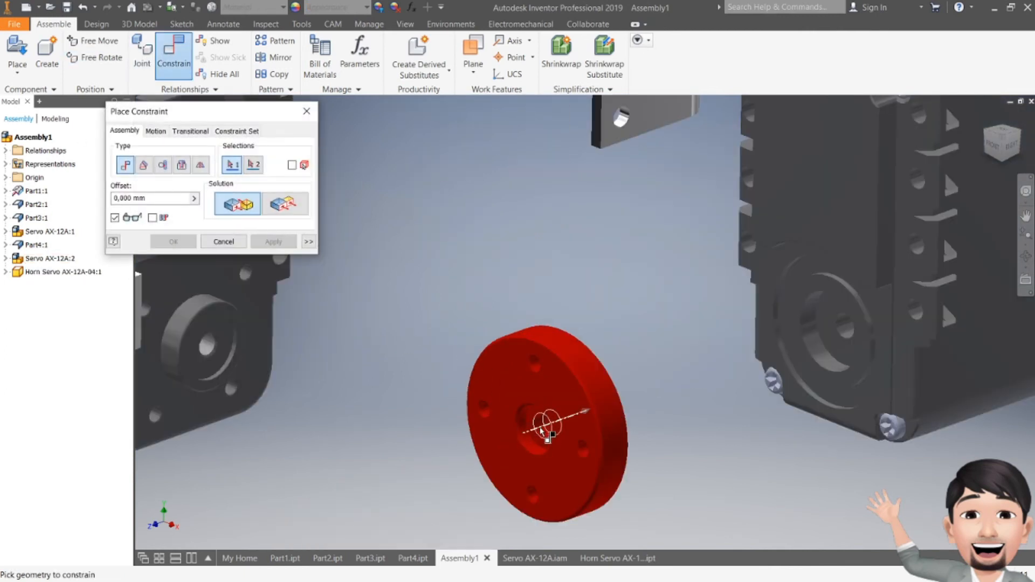
{"action": "left_click", "coordinate": [850, 335]}
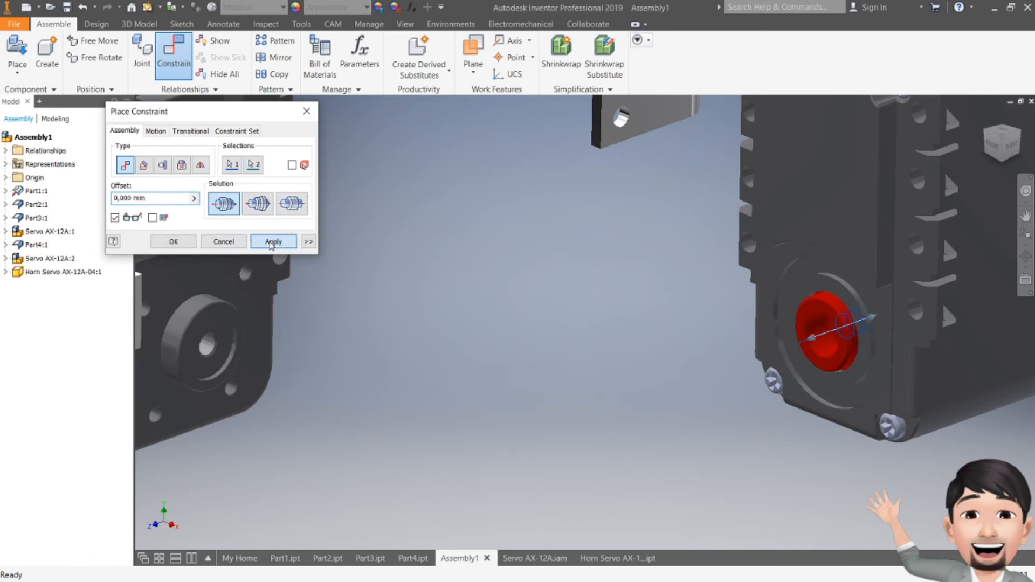
{"action": "left_click", "coordinate": [271, 244]}
{"action": "left_click_drag", "start_coordinate": [820, 312], "coordinate": [612, 316]}
{"action": "left_click", "coordinate": [722, 444]}
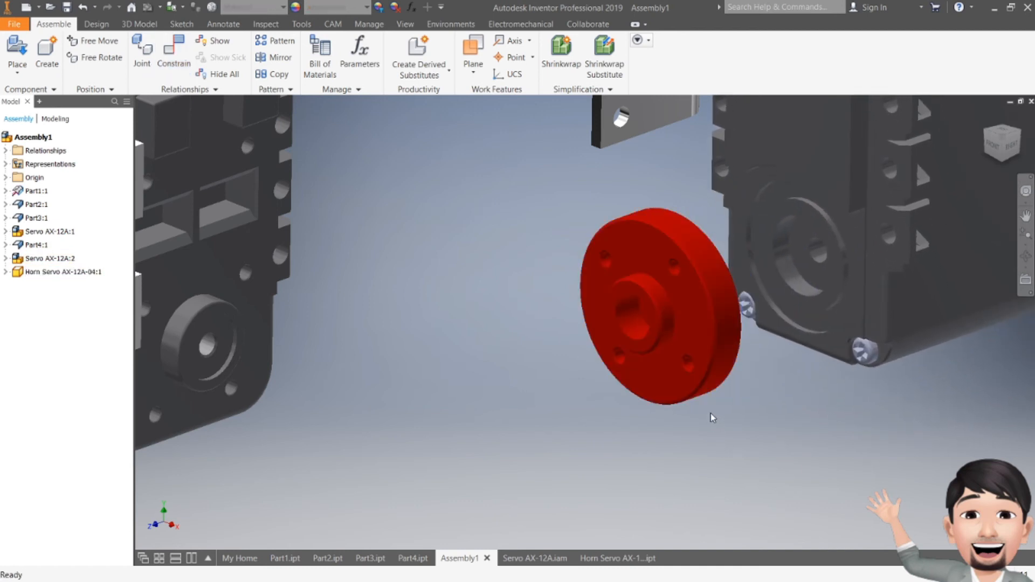
{"action": "key", "text": "ctrl+y"}
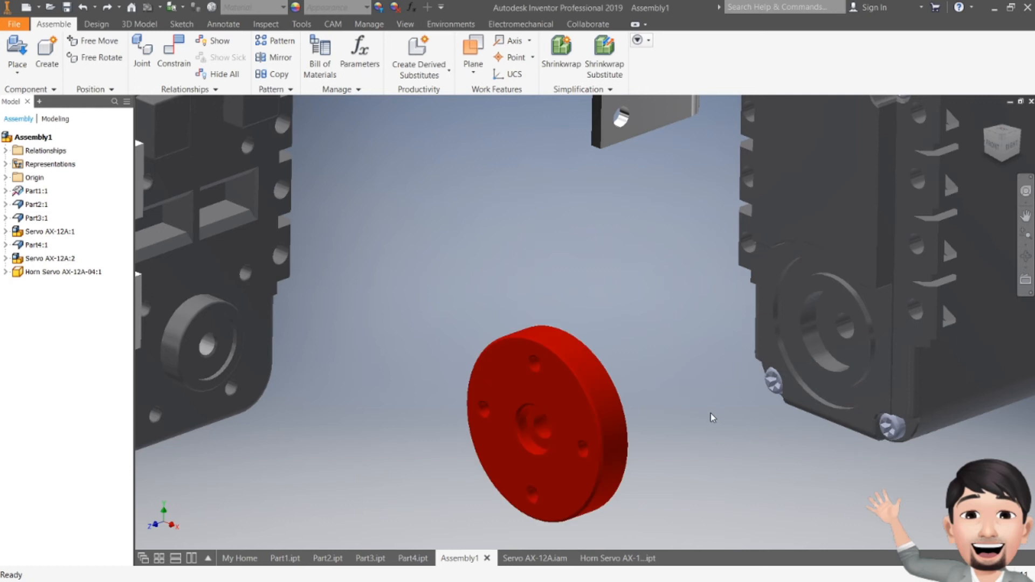
Step: Mate the horn's centre hole axis with the second servo's horn seat axis, Aligned, and pull the horn out in front of the servo
{"action": "left_click", "coordinate": [174, 53]}
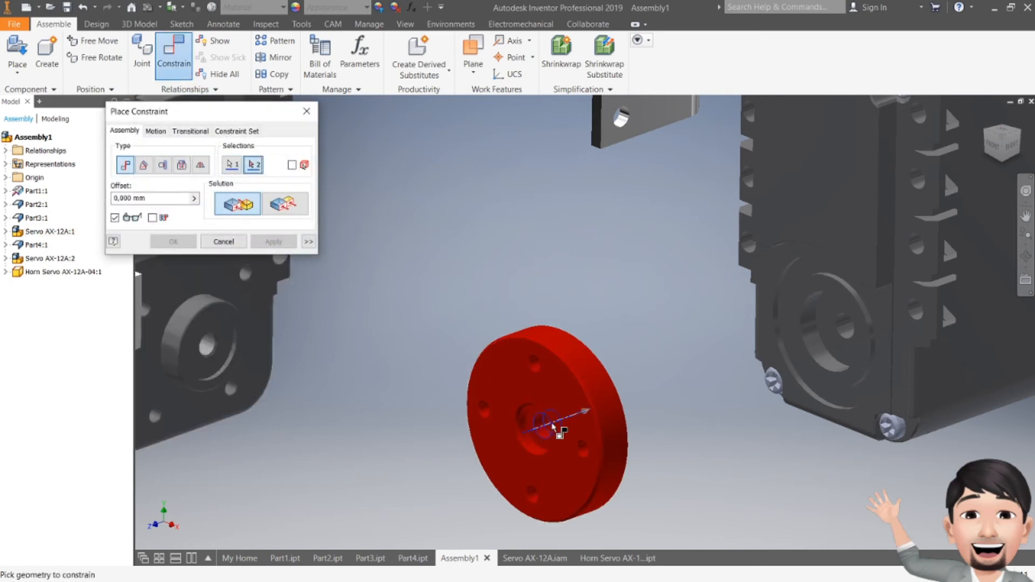
{"action": "left_click", "coordinate": [842, 332]}
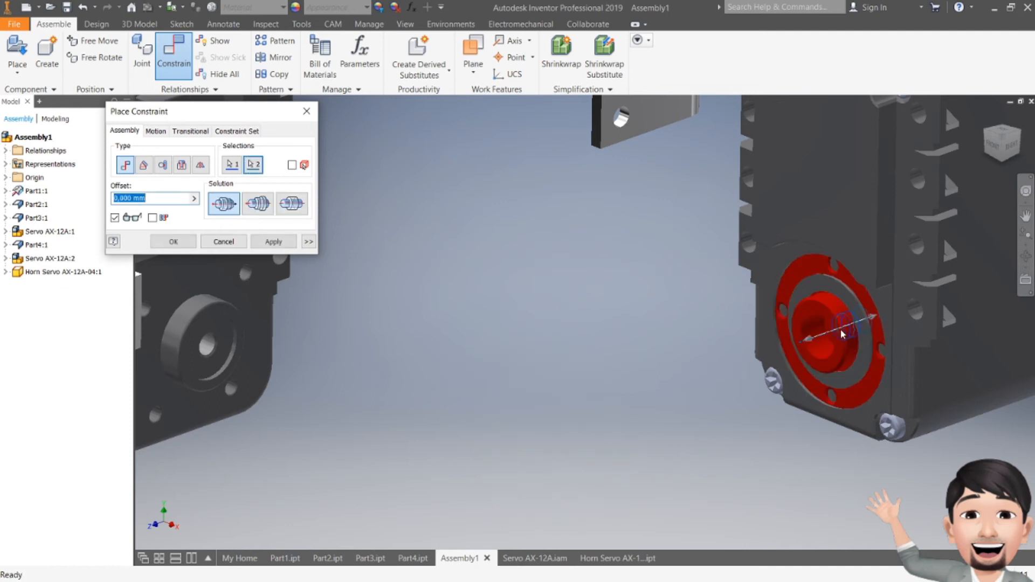
{"action": "left_click", "coordinate": [257, 205]}
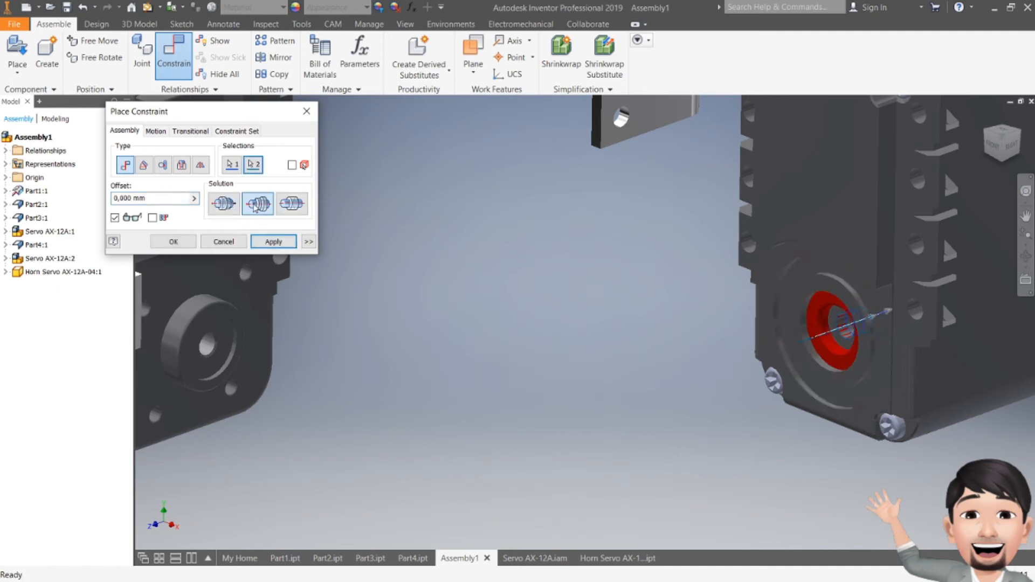
{"action": "left_click", "coordinate": [272, 246]}
{"action": "key", "text": "Escape"}
{"action": "left_click_drag", "start_coordinate": [840, 323], "coordinate": [577, 337]}
{"action": "left_click", "coordinate": [717, 409]}
Step: Mate the horn's rear hub face flush against the second servo's round horn seat with 0 mm offset
{"action": "left_click", "coordinate": [161, 70]}
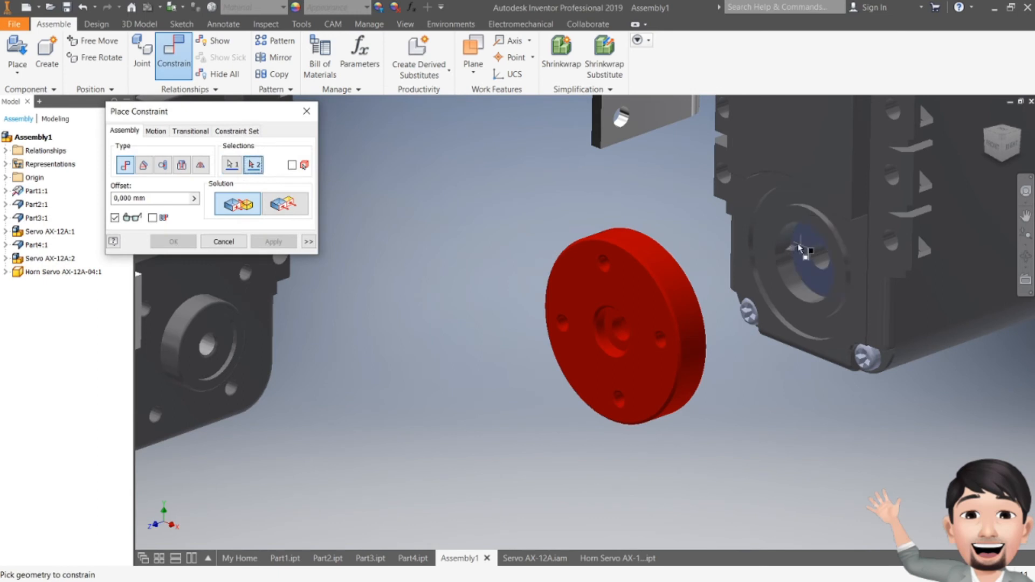
{"action": "left_click_drag", "start_coordinate": [1009, 150], "coordinate": [355, 280]}
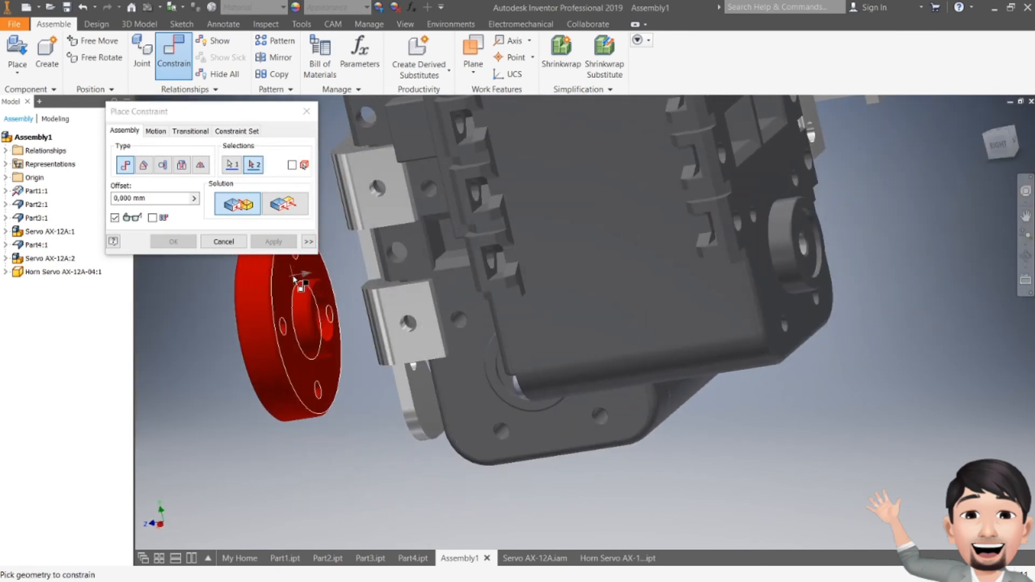
{"action": "left_click", "coordinate": [300, 272]}
{"action": "left_click", "coordinate": [272, 242]}
{"action": "left_click", "coordinate": [306, 111]}
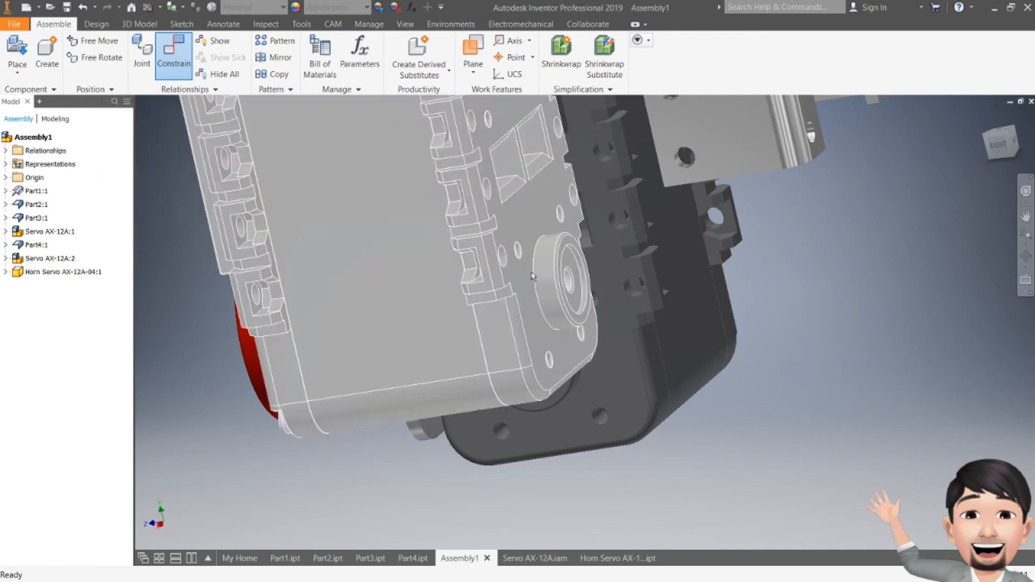
Step: Check the horn's fit on the second servo and reposition the servo beside Part4
{"action": "left_click_drag", "start_coordinate": [1001, 153], "coordinate": [940, 163]}
{"action": "left_click", "coordinate": [647, 337]}
{"action": "left_click", "coordinate": [845, 238]}
{"action": "left_click_drag", "start_coordinate": [1002, 143], "coordinate": [955, 142]}
{"action": "mouse_move", "coordinate": [403, 385]}
{"action": "middle_mouse_down", "text": "shift"}
{"action": "mouse_move", "coordinate": [501, 391]}
{"action": "mouse_move", "coordinate": [485, 415]}
{"action": "mouse_move", "coordinate": [472, 402]}
{"action": "mouse_move", "coordinate": [518, 377]}
{"action": "mouse_move", "coordinate": [561, 334]}
{"action": "middle_mouse_up", "text": "shift"}
{"action": "left_click_drag", "start_coordinate": [594, 141], "coordinate": [544, 157]}
{"action": "left_click", "coordinate": [740, 200]}
{"action": "left_click_drag", "start_coordinate": [740, 200], "coordinate": [812, 183]}
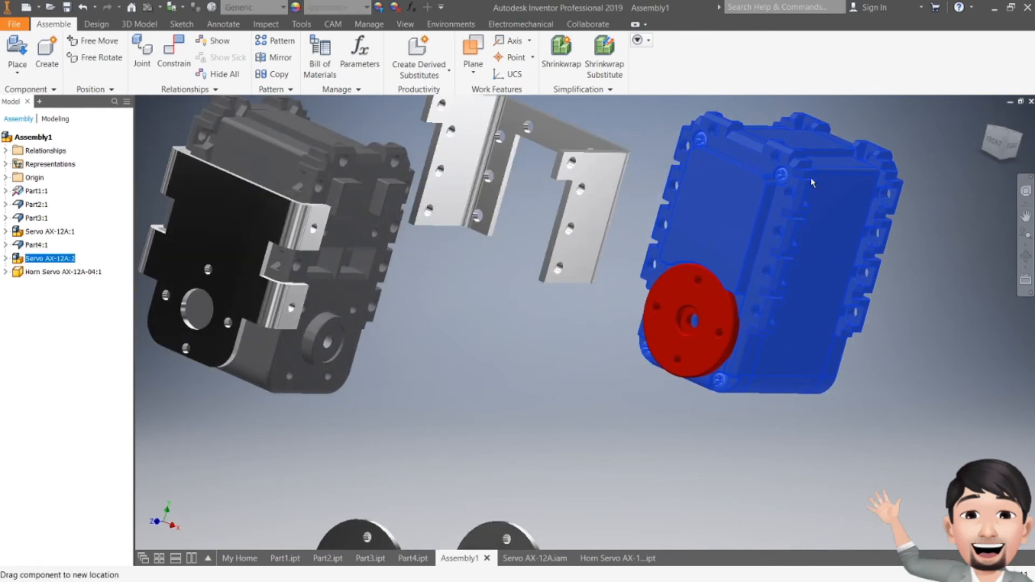
{"action": "left_click", "coordinate": [515, 337]}
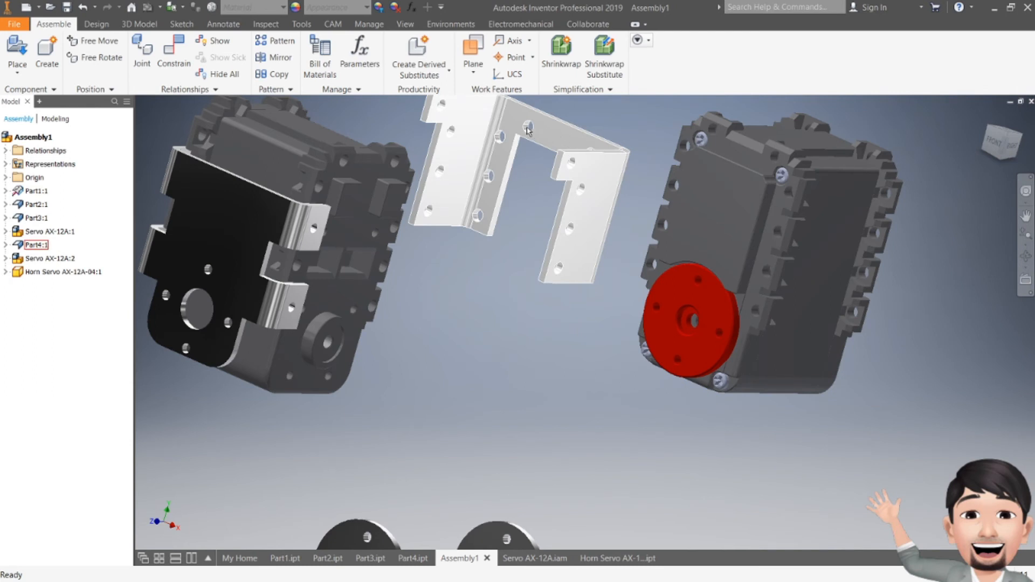
Step: Mate the axis of an upper hole in Part4's back plate with the second servo's matching upper front hole, and pull Part4 out in front
{"action": "middle_click_drag", "start_coordinate": [542, 264], "coordinate": [533, 305]}
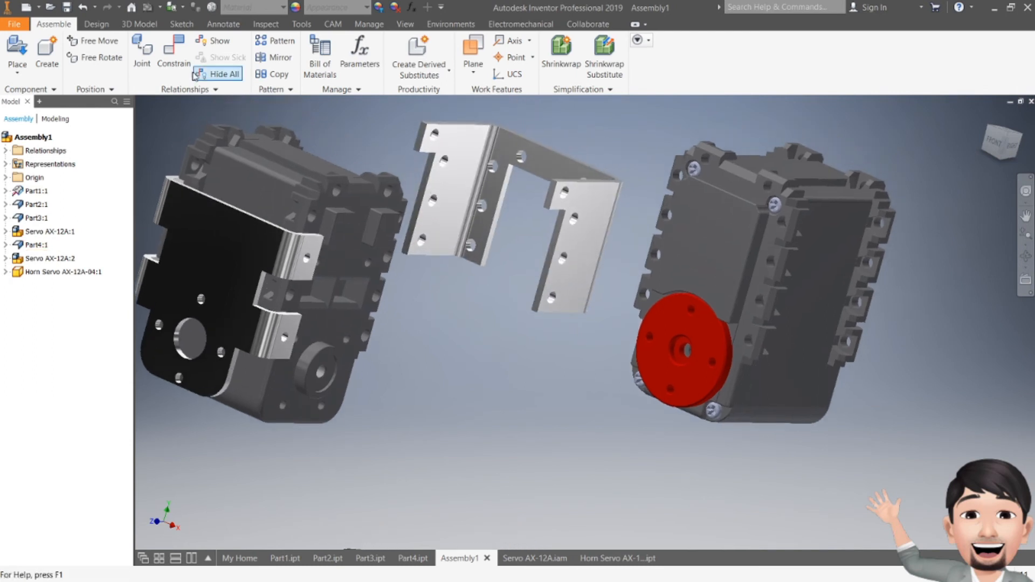
{"action": "left_click", "coordinate": [175, 59]}
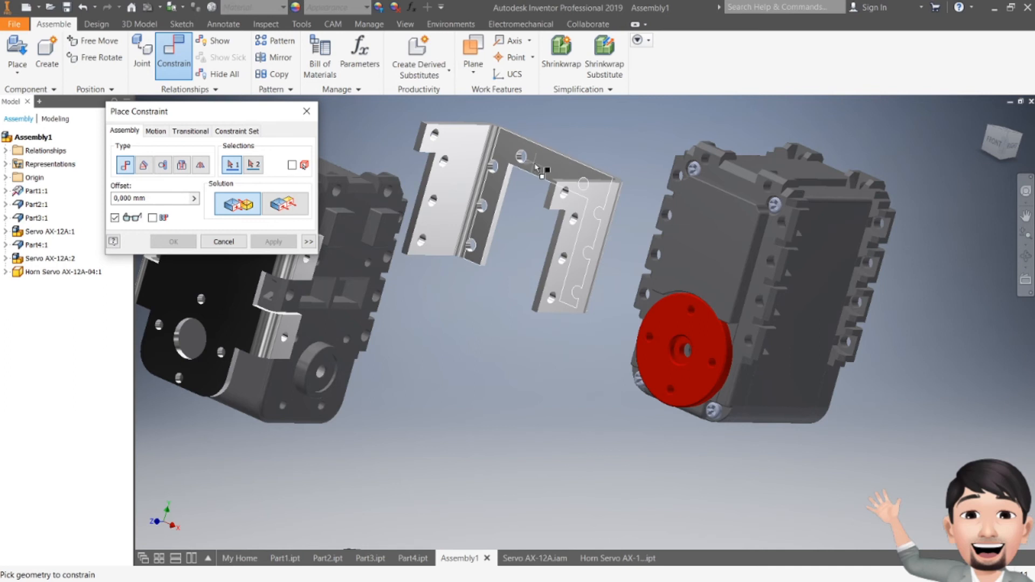
{"action": "scroll", "coordinate": [528, 156], "scroll_direction": "down", "scroll_amount": 3}
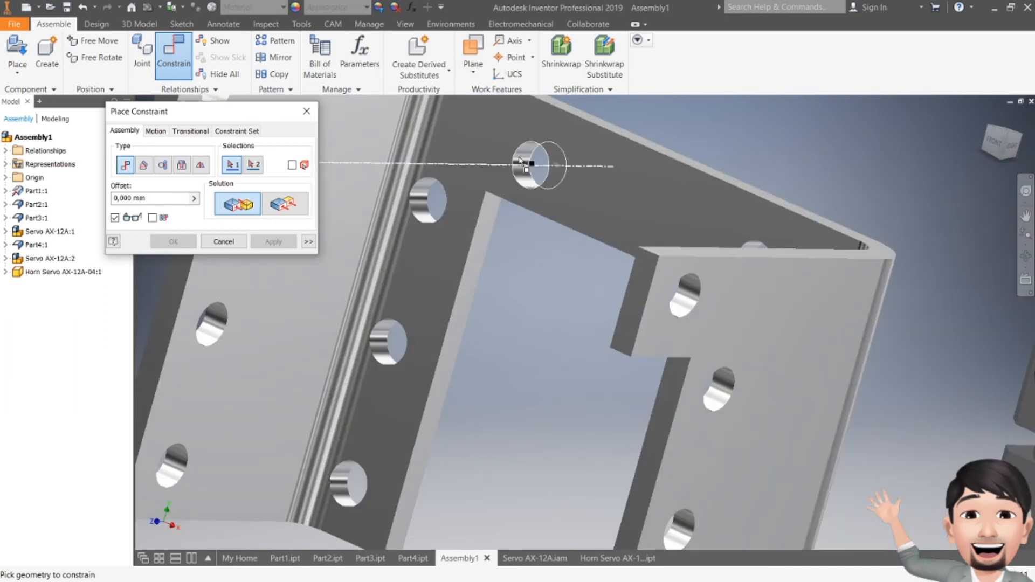
{"action": "left_click", "coordinate": [527, 164]}
{"action": "scroll", "coordinate": [765, 167], "scroll_direction": "up", "scroll_amount": 3}
{"action": "scroll", "coordinate": [772, 168], "scroll_direction": "down", "scroll_amount": 3}
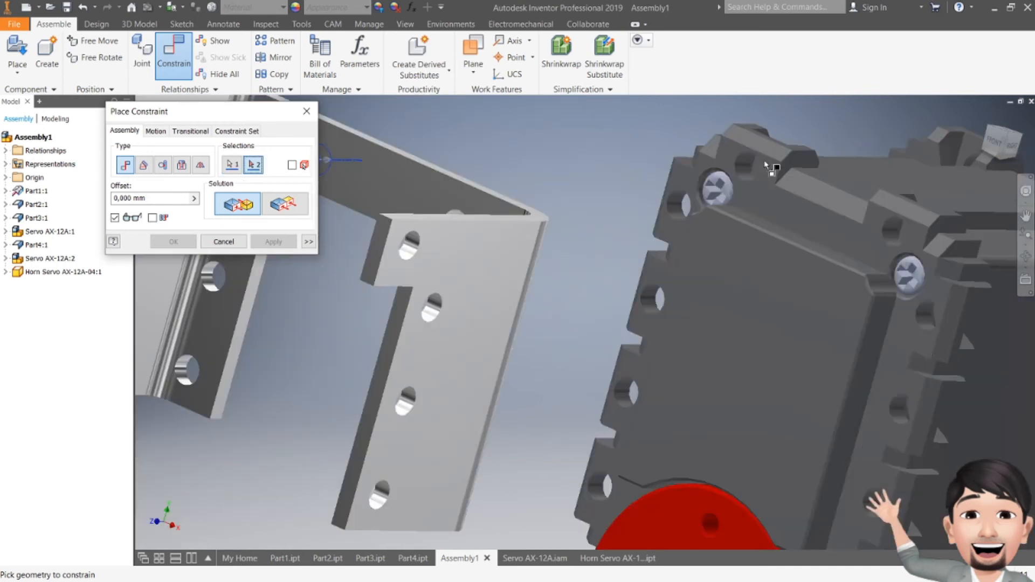
{"action": "left_click", "coordinate": [746, 165]}
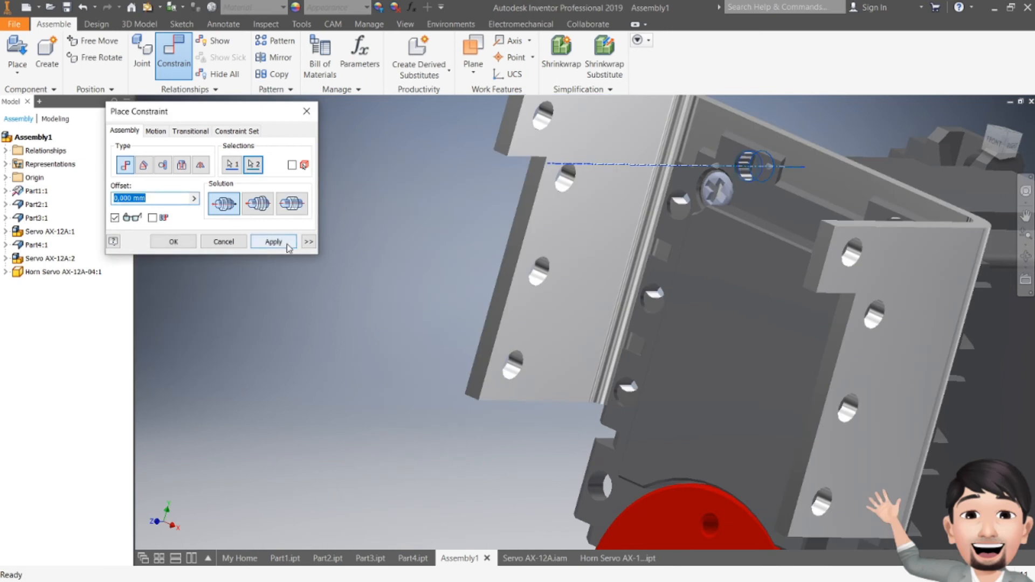
{"action": "left_click", "coordinate": [273, 241]}
{"action": "scroll", "coordinate": [399, 238], "scroll_direction": "up", "scroll_amount": 3}
{"action": "left_click", "coordinate": [306, 111]}
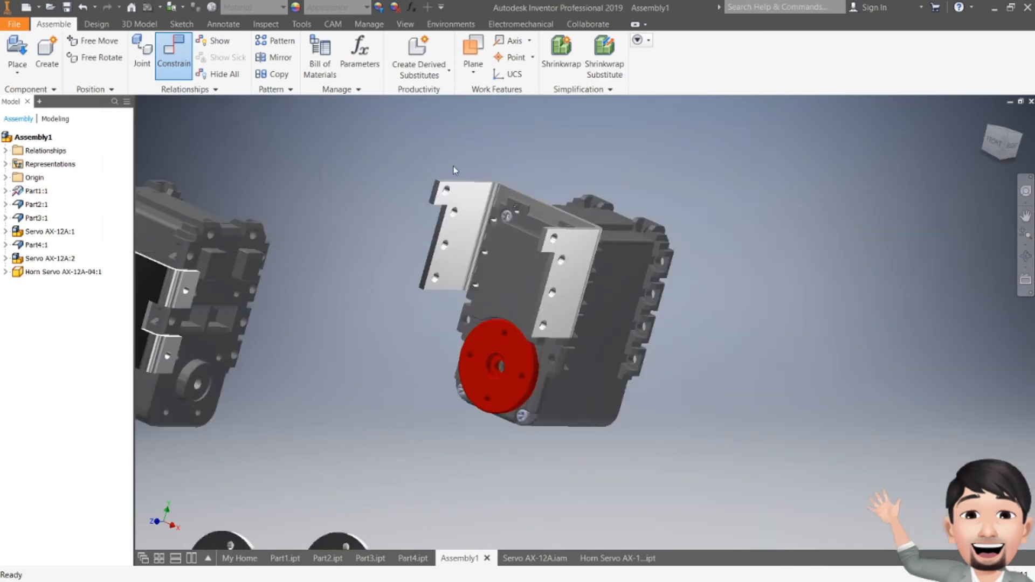
{"action": "left_click_drag", "start_coordinate": [468, 212], "coordinate": [388, 200]}
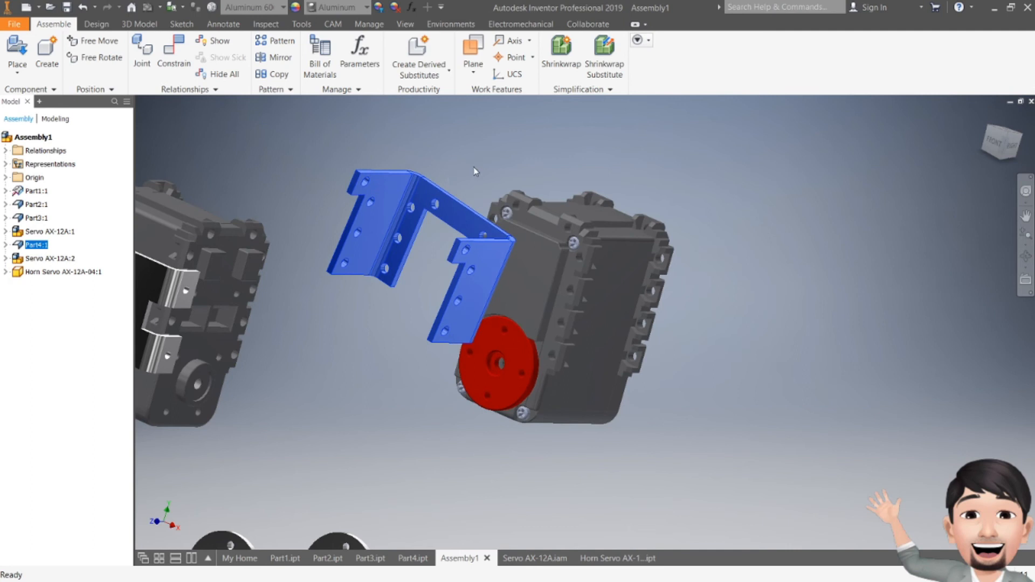
Step: Mate the rear face of Part4's back plate flush against the second servo's front frame face with 0 mm offset
{"action": "left_click", "coordinate": [174, 54]}
{"action": "scroll", "coordinate": [454, 159], "scroll_direction": "down", "scroll_amount": 5}
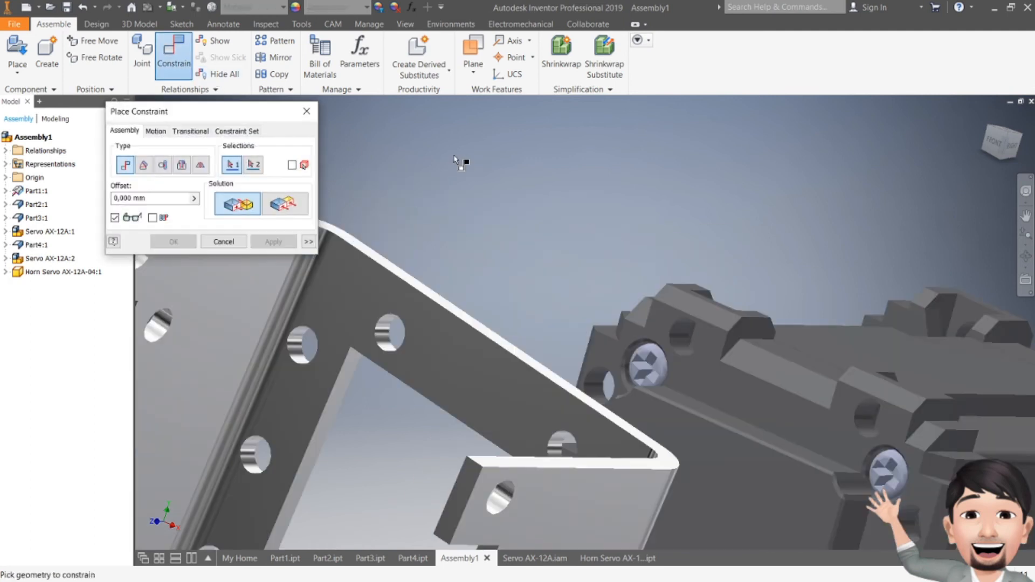
{"action": "left_click", "coordinate": [701, 361]}
{"action": "scroll", "coordinate": [717, 348], "scroll_direction": "up", "scroll_amount": 4}
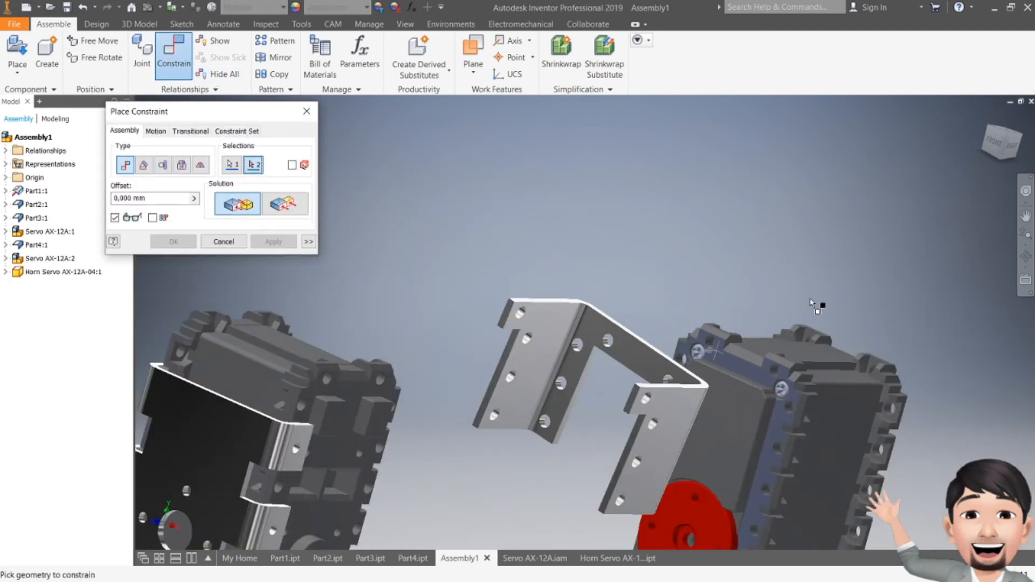
{"action": "left_click_drag", "start_coordinate": [999, 144], "coordinate": [951, 144]}
{"action": "left_click", "coordinate": [361, 256]}
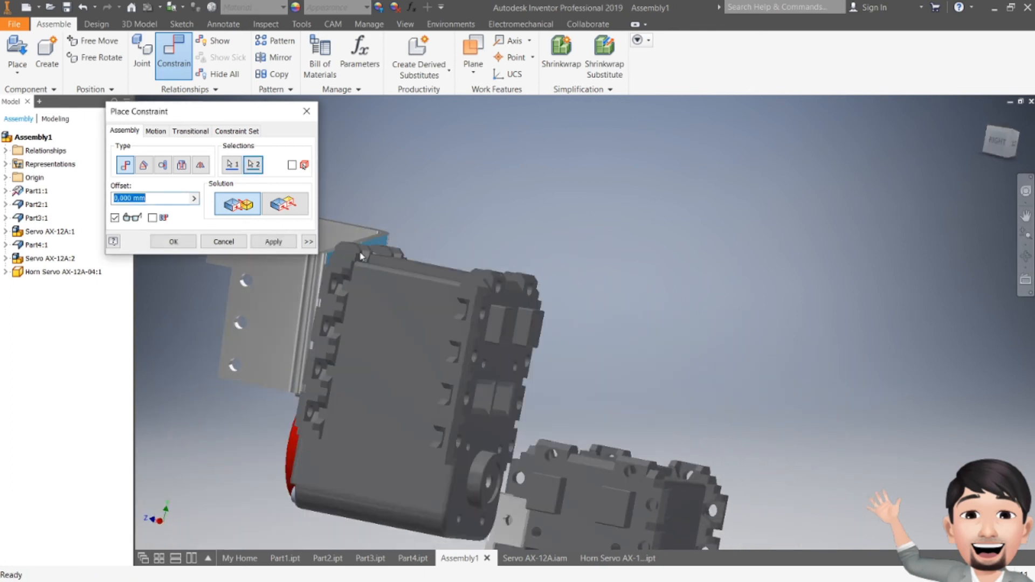
{"action": "left_click", "coordinate": [295, 242]}
{"action": "left_click", "coordinate": [306, 111]}
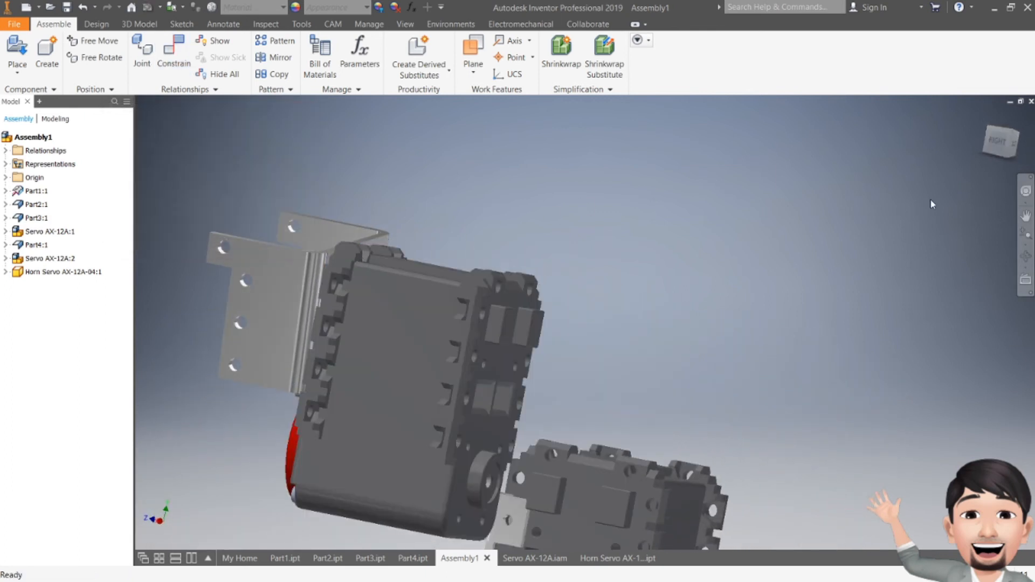
{"action": "left_click", "coordinate": [993, 146]}
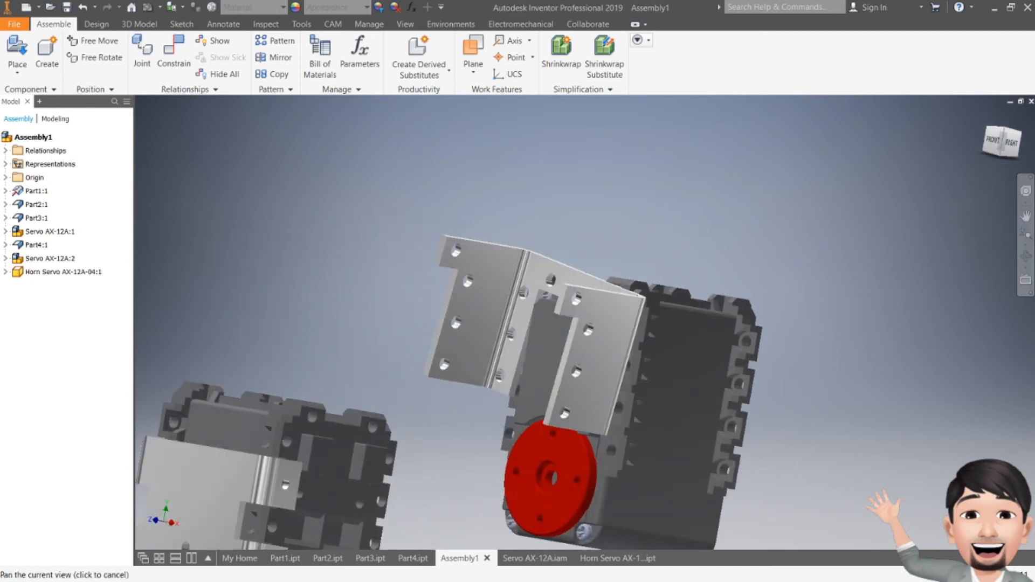
{"action": "left_click_drag", "start_coordinate": [561, 391], "coordinate": [582, 395]}
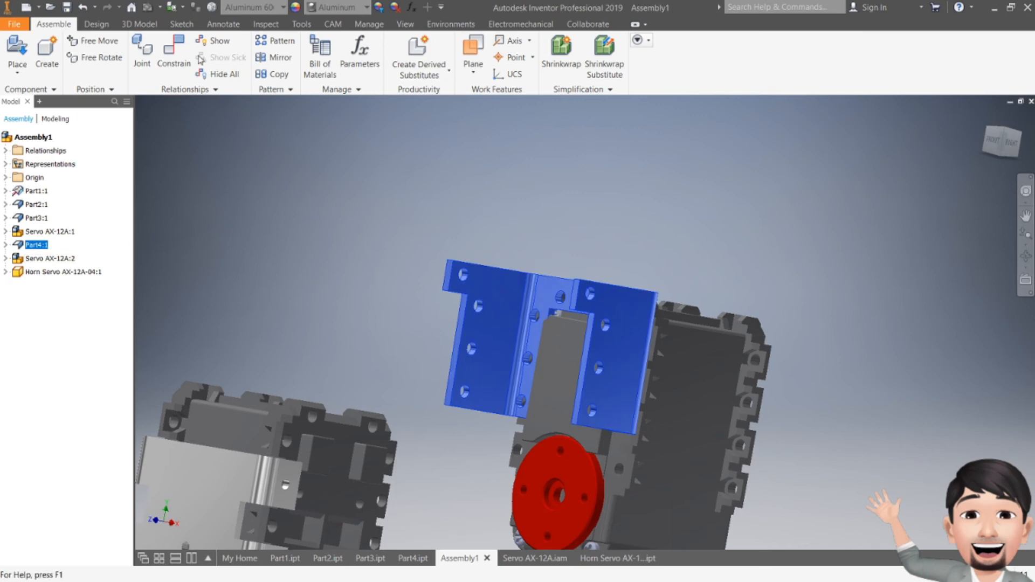
{"action": "left_click", "coordinate": [173, 53]}
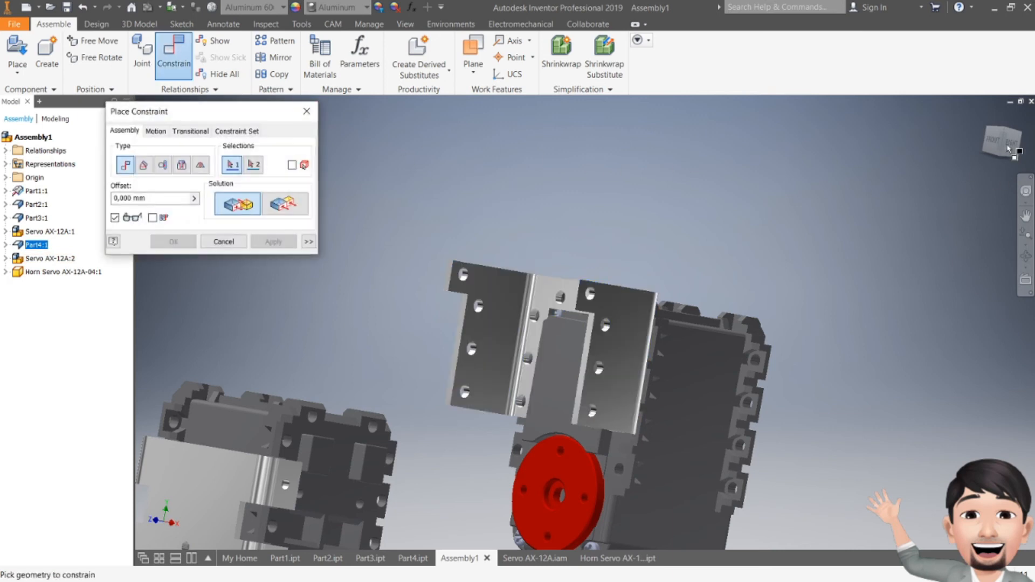
{"action": "mouse_move", "coordinate": [1013, 145]}
{"action": "left_mouse_down"}
{"action": "mouse_move", "coordinate": [1009, 176]}
{"action": "mouse_move", "coordinate": [1012, 144]}
{"action": "mouse_move", "coordinate": [1029, 143]}
{"action": "mouse_move", "coordinate": [1010, 157]}
{"action": "left_mouse_up"}
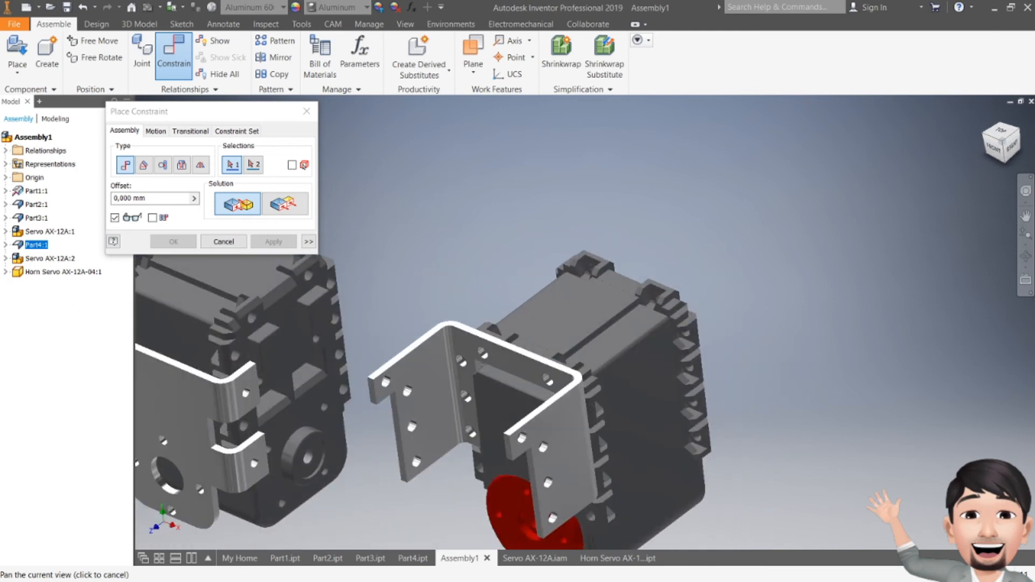
{"action": "left_click", "coordinate": [548, 312]}
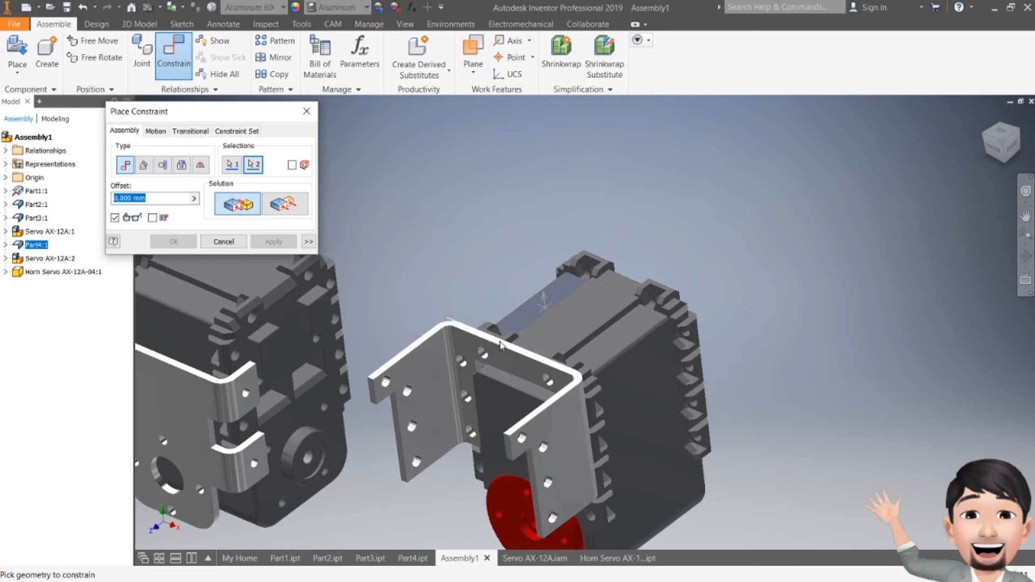
{"action": "left_click", "coordinate": [500, 345]}
{"action": "left_click", "coordinate": [305, 112]}
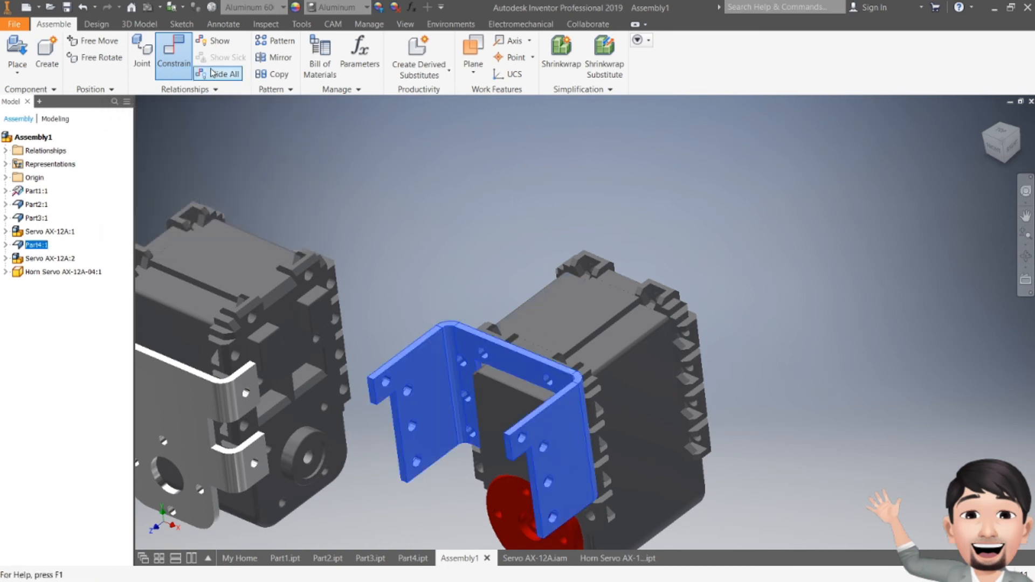
Step: Add a Directed Angle constraint of 0 deg between the second servo's top face and the top edge face of Part4's back plate
{"action": "left_click", "coordinate": [181, 59]}
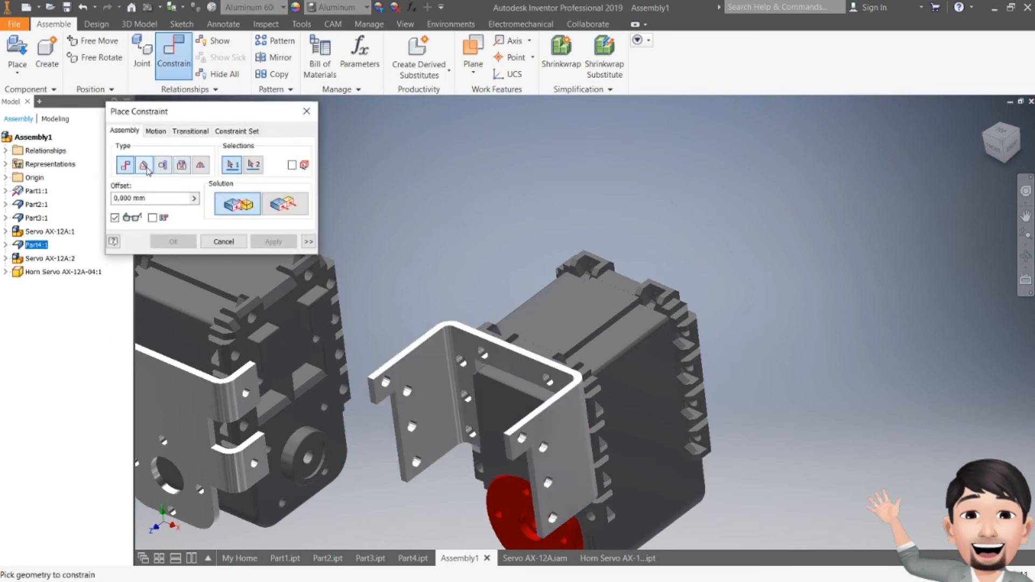
{"action": "left_click", "coordinate": [147, 170]}
{"action": "scroll", "coordinate": [555, 372], "scroll_direction": "up", "scroll_amount": 3}
{"action": "left_click", "coordinate": [536, 371]}
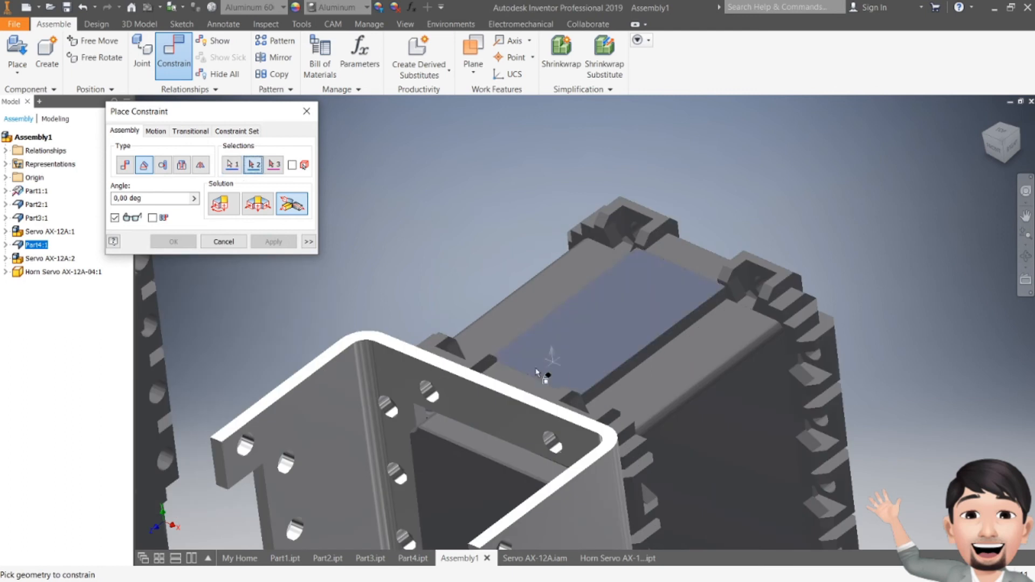
{"action": "left_click", "coordinate": [470, 376]}
{"action": "left_click", "coordinate": [230, 210]}
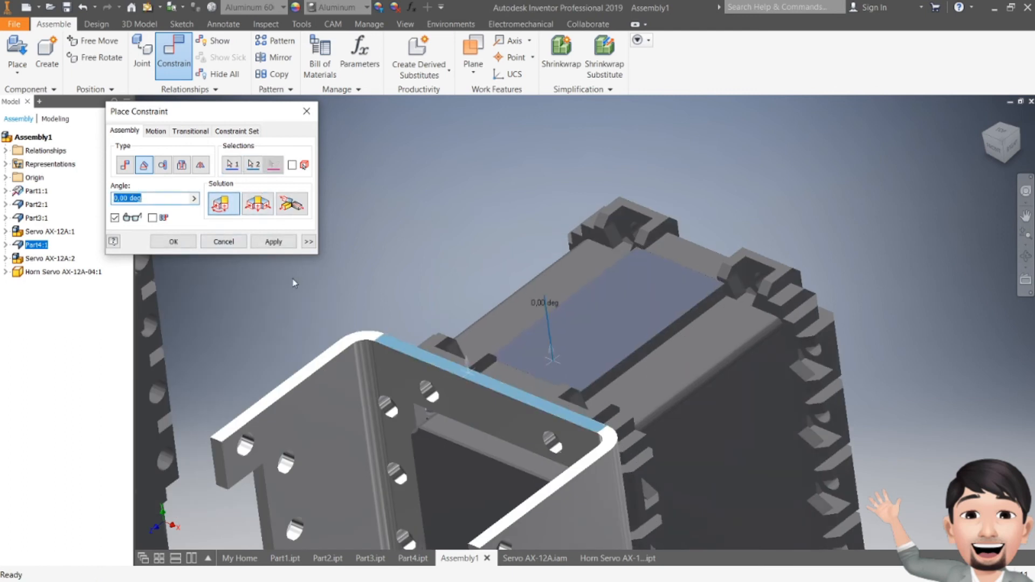
{"action": "left_click", "coordinate": [283, 244]}
{"action": "left_click", "coordinate": [312, 119]}
Step: Move the second servo with Part4 clear of the first servo, ready for joining them
{"action": "scroll", "coordinate": [561, 194], "scroll_direction": "down", "scroll_amount": 4}
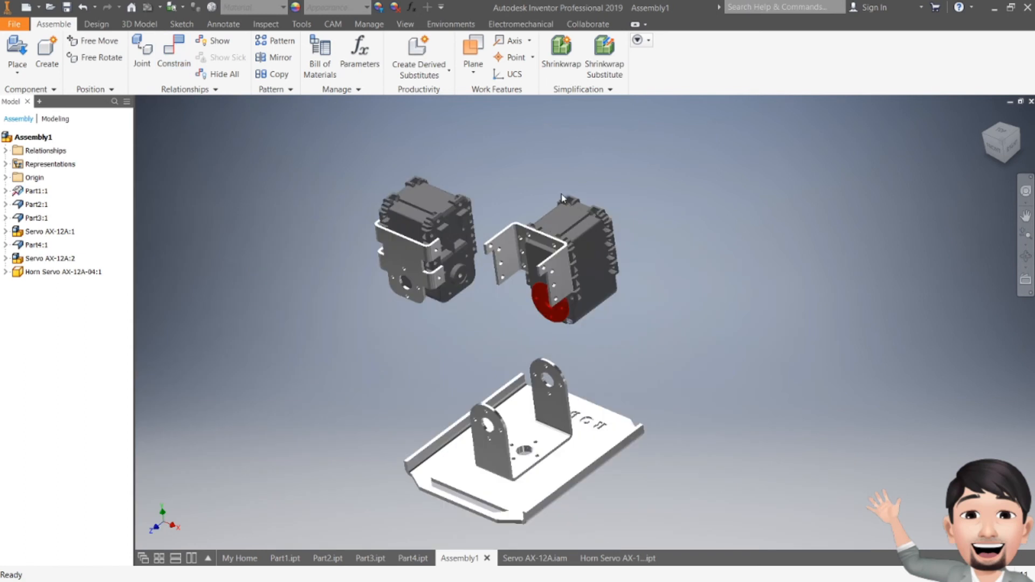
{"action": "left_click_drag", "start_coordinate": [572, 286], "coordinate": [616, 226]}
{"action": "scroll", "coordinate": [479, 207], "scroll_direction": "up", "scroll_amount": 5}
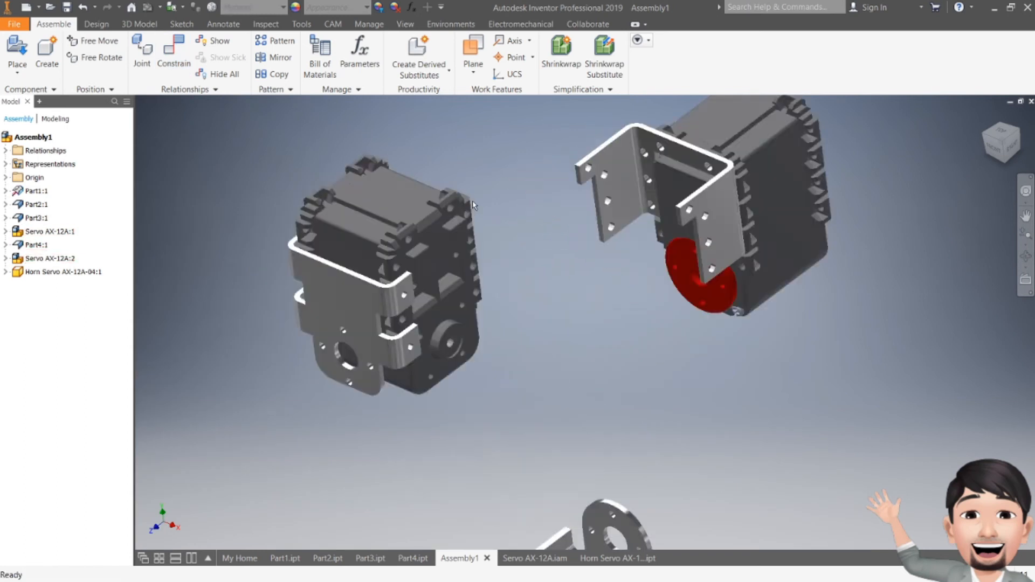
{"action": "left_click", "coordinate": [850, 211]}
{"action": "left_click_drag", "start_coordinate": [850, 211], "coordinate": [681, 210]}
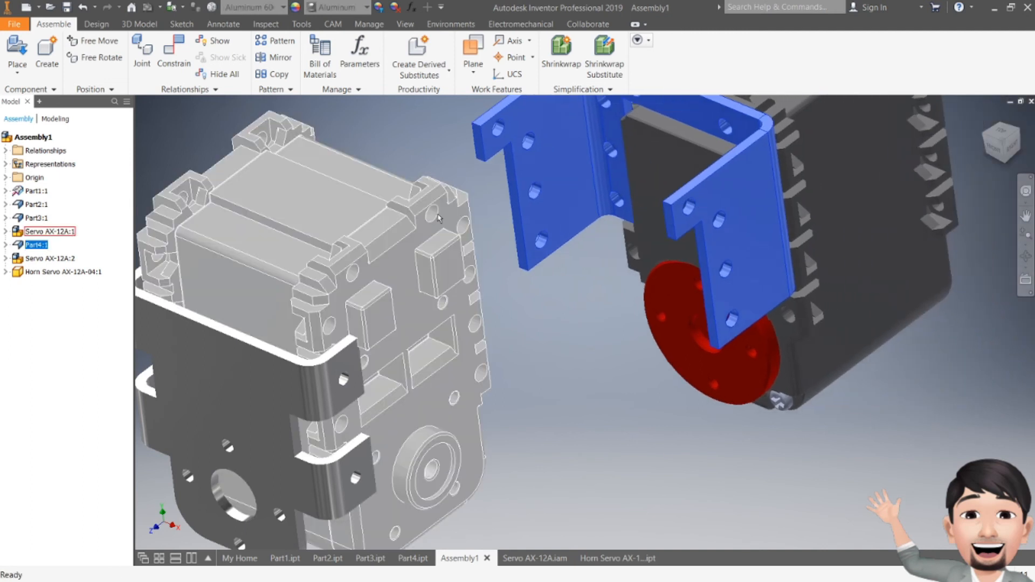
{"action": "left_click", "coordinate": [348, 147]}
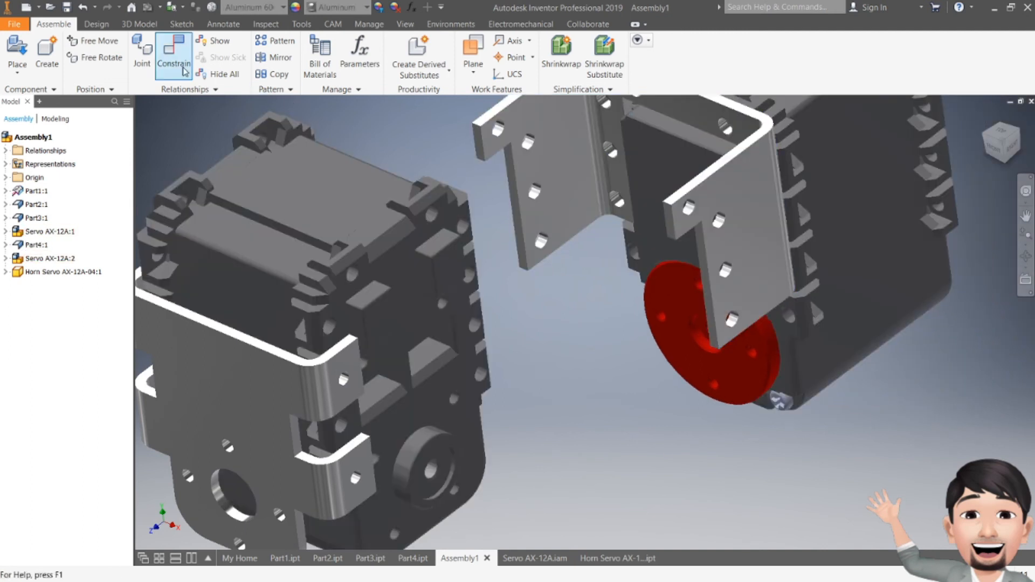
Step: Mate the axis of the hole at the upper tip of Part4's side flange with the first servo's upper side hole, and reposition the second servo
{"action": "key", "text": "c"}
{"action": "scroll", "coordinate": [705, 201], "scroll_direction": "up", "scroll_amount": 3}
{"action": "left_click", "coordinate": [678, 209]}
{"action": "middle_click_drag", "start_coordinate": [508, 256], "coordinate": [813, 308]}
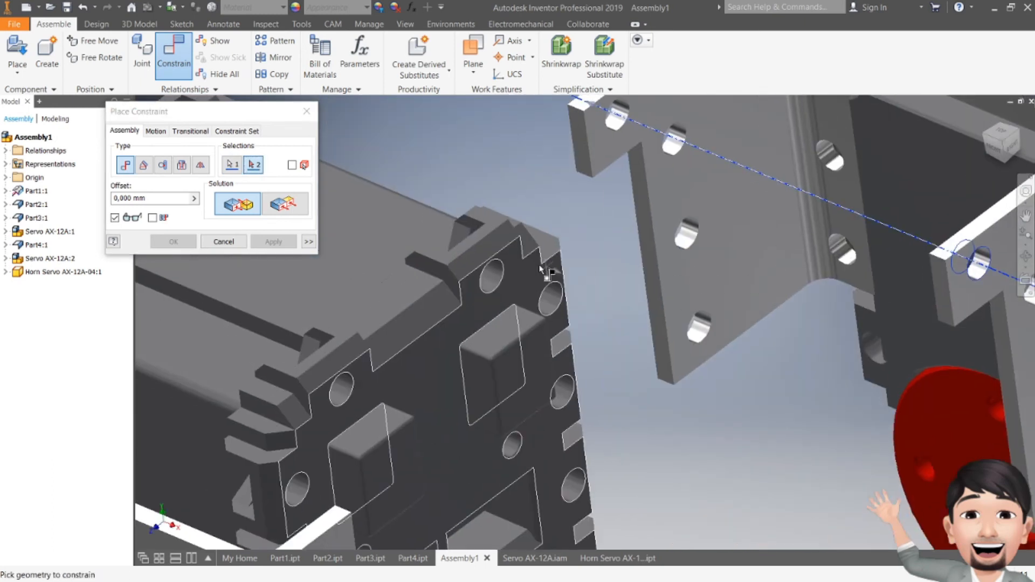
{"action": "left_click", "coordinate": [505, 287]}
{"action": "left_click", "coordinate": [273, 242]}
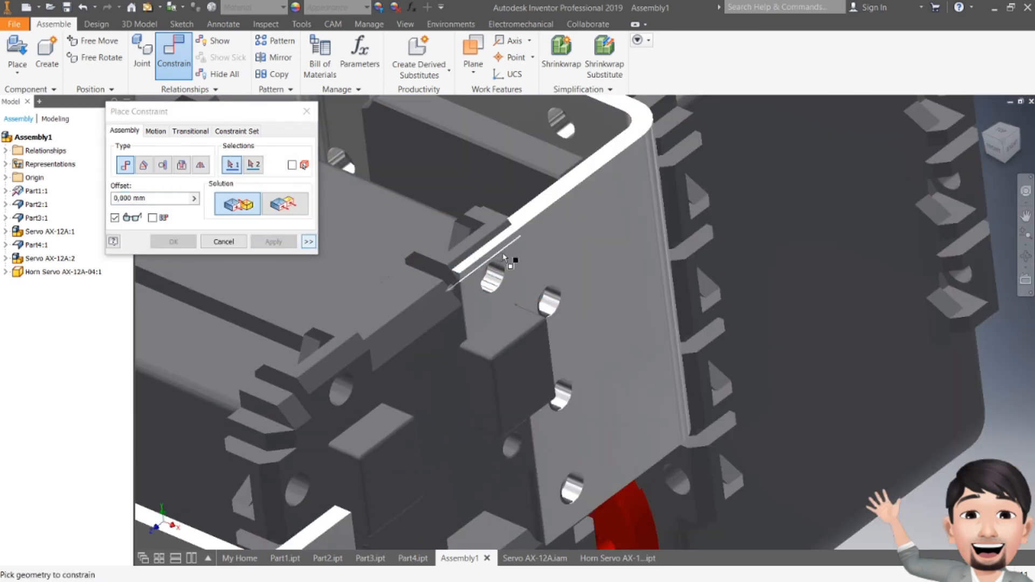
{"action": "scroll", "coordinate": [388, 202], "scroll_direction": "down", "scroll_amount": 5}
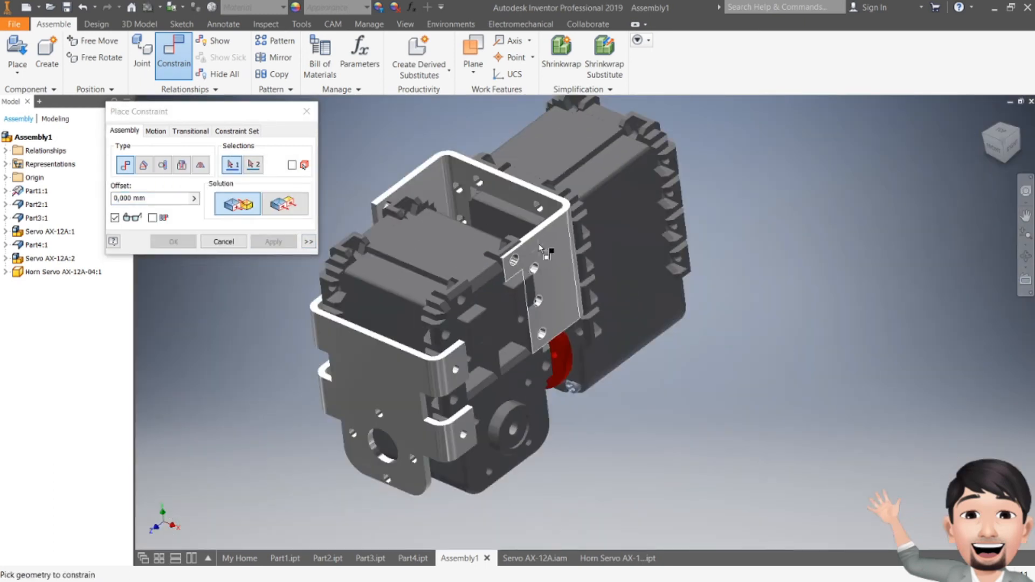
{"action": "left_click", "coordinate": [304, 112]}
{"action": "left_click_drag", "start_coordinate": [619, 242], "coordinate": [627, 195]}
Step: Mate the first servo's side face flush against the inner face of Part4's side flange with 0 mm offset
{"action": "left_click", "coordinate": [174, 54]}
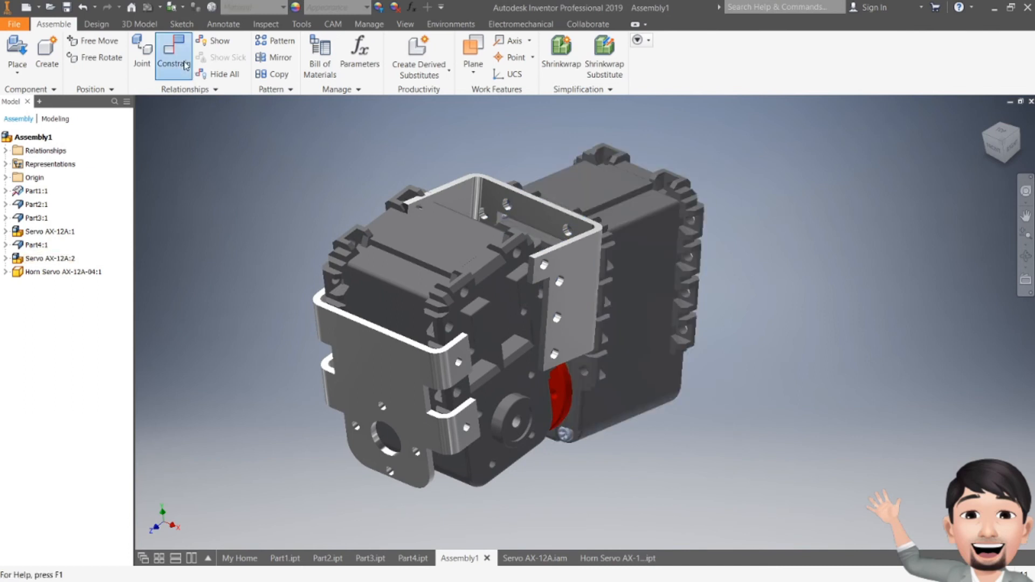
{"action": "scroll", "coordinate": [415, 301], "scroll_direction": "down", "scroll_amount": 5}
{"action": "left_click", "coordinate": [377, 322]}
{"action": "left_click", "coordinate": [993, 149]}
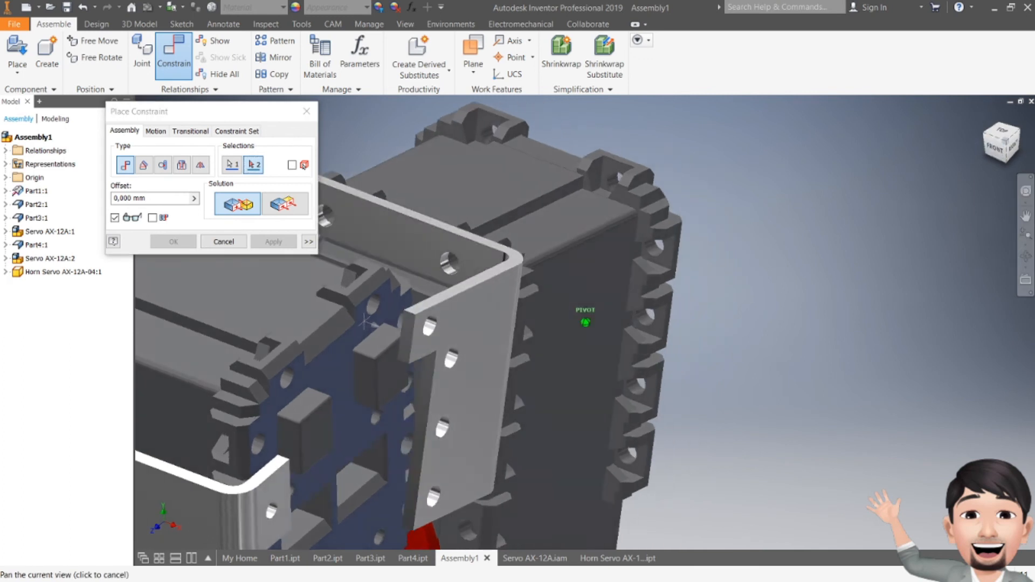
{"action": "left_click", "coordinate": [446, 305]}
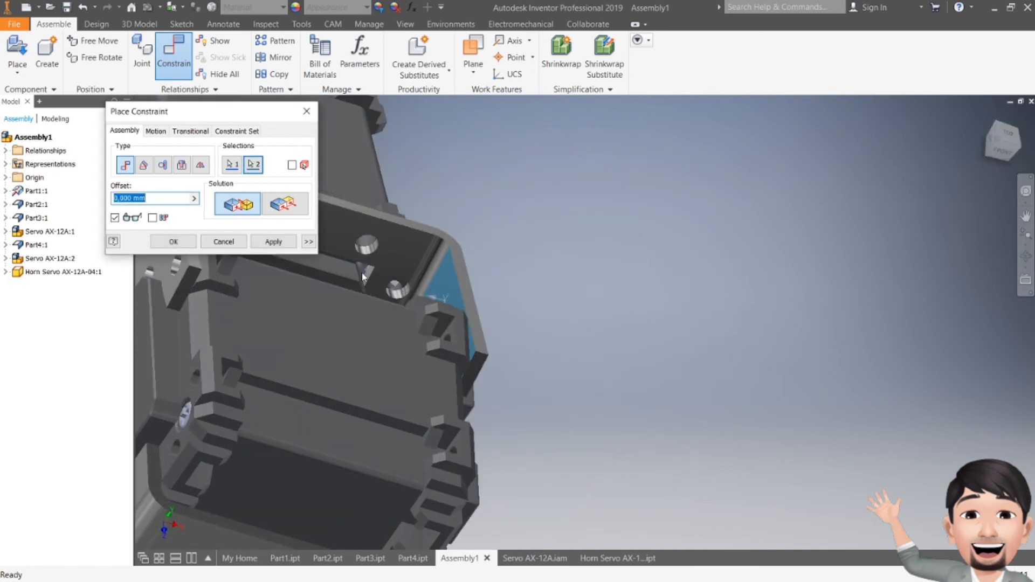
{"action": "left_click", "coordinate": [273, 241]}
{"action": "left_click", "coordinate": [306, 111]}
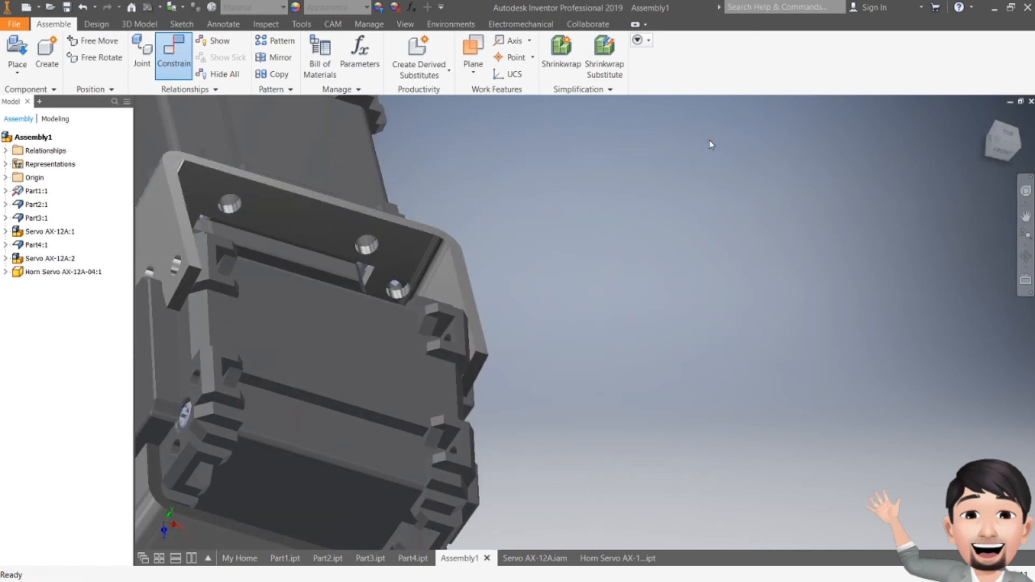
Step: Add a Directed Angle constraint of 0 deg between the first servo's top face and the top edge face of Part4's back plate
{"action": "left_click", "coordinate": [976, 143]}
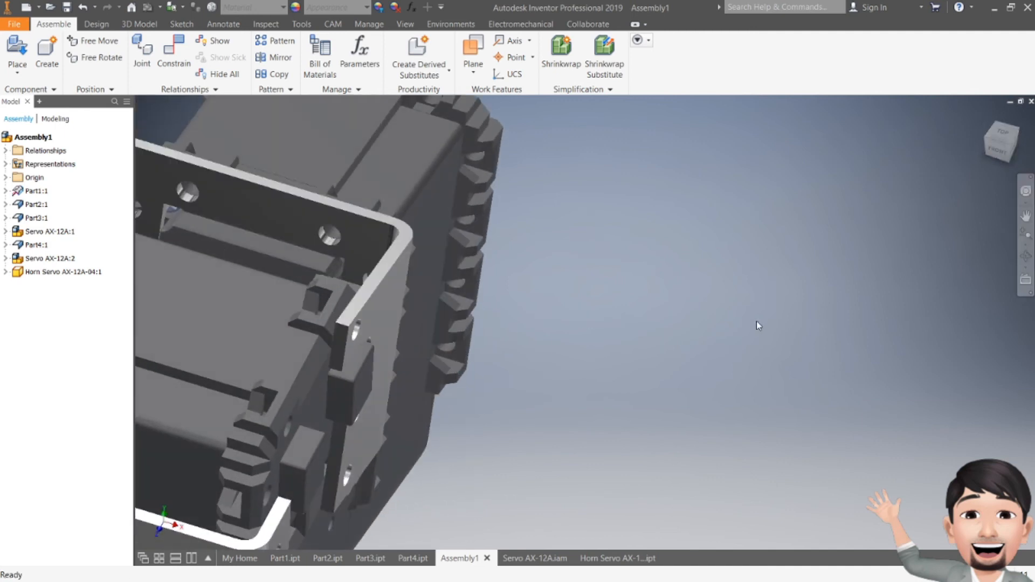
{"action": "scroll", "coordinate": [758, 358], "scroll_direction": "up", "scroll_amount": 3}
{"action": "middle_click_drag", "start_coordinate": [754, 336], "coordinate": [705, 244]}
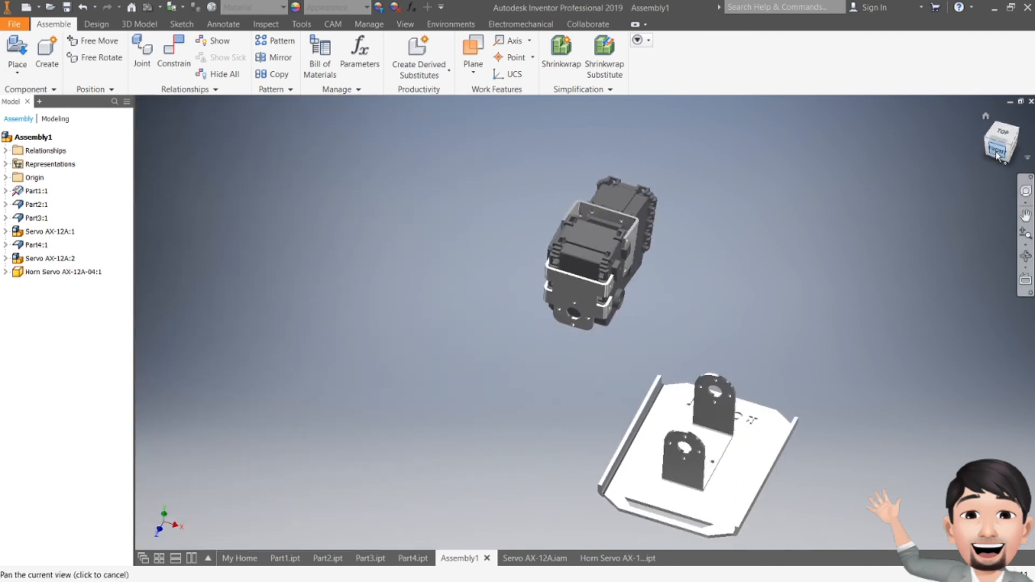
{"action": "left_click_drag", "start_coordinate": [1000, 155], "coordinate": [975, 148]}
{"action": "mouse_move", "coordinate": [700, 243]}
{"action": "middle_mouse_down", "text": "shift"}
{"action": "mouse_move", "coordinate": [682, 185]}
{"action": "mouse_move", "coordinate": [609, 178]}
{"action": "mouse_move", "coordinate": [622, 216]}
{"action": "mouse_move", "coordinate": [733, 197]}
{"action": "middle_mouse_up", "text": "shift"}
{"action": "scroll", "coordinate": [656, 195], "scroll_direction": "down", "scroll_amount": 5}
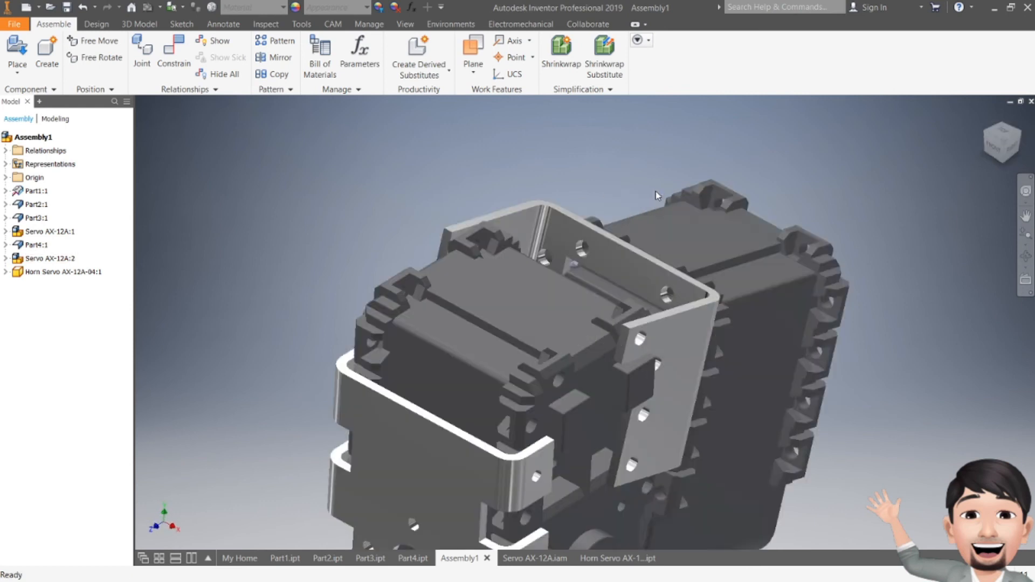
{"action": "left_click", "coordinate": [174, 54]}
{"action": "left_click", "coordinate": [143, 165]}
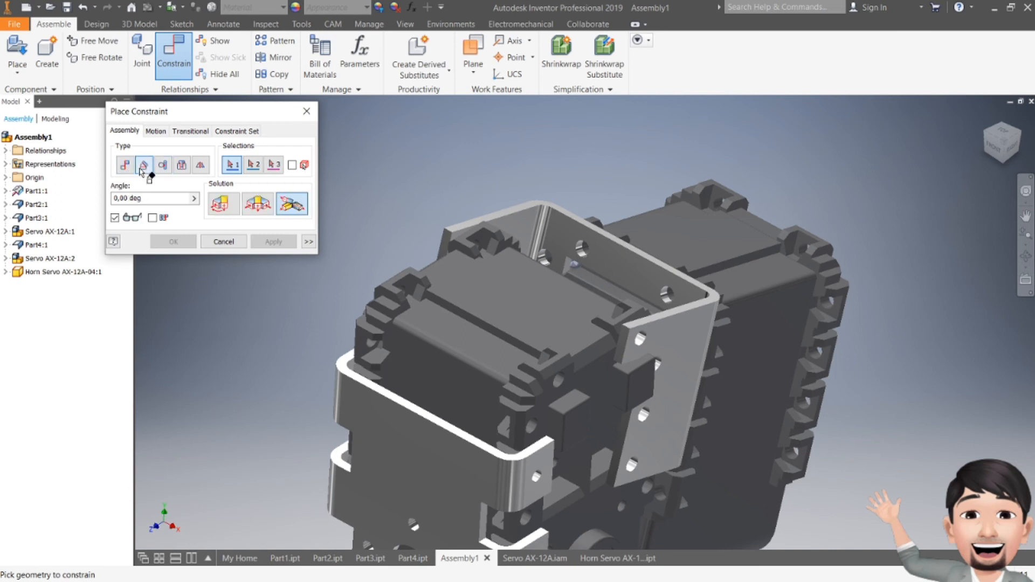
{"action": "left_click", "coordinate": [523, 280]}
{"action": "left_click", "coordinate": [620, 241]}
{"action": "left_click", "coordinate": [222, 207]}
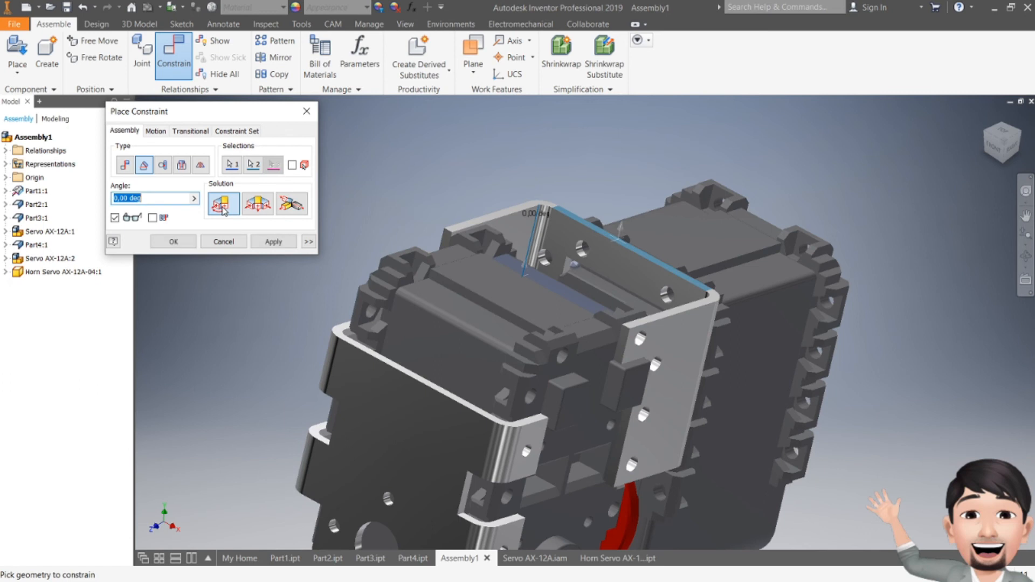
{"action": "left_click", "coordinate": [271, 245]}
{"action": "left_click", "coordinate": [306, 111]}
Step: Move the joined two-servo assembly to a place above the foot plate and its U-bracket
{"action": "scroll", "coordinate": [598, 202], "scroll_direction": "down", "scroll_amount": 5}
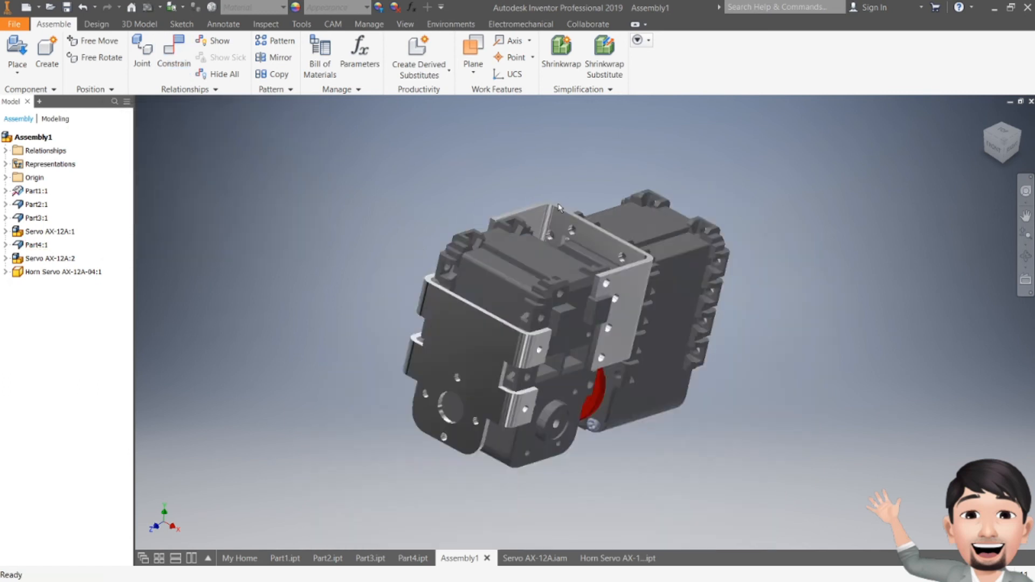
{"action": "left_click_drag", "start_coordinate": [607, 229], "coordinate": [763, 322]}
{"action": "scroll", "coordinate": [860, 415], "scroll_direction": "up", "scroll_amount": 4}
{"action": "left_click", "coordinate": [859, 415]}
{"action": "left_click_drag", "start_coordinate": [796, 374], "coordinate": [555, 338]}
{"action": "scroll", "coordinate": [466, 309], "scroll_direction": "down", "scroll_amount": 4}
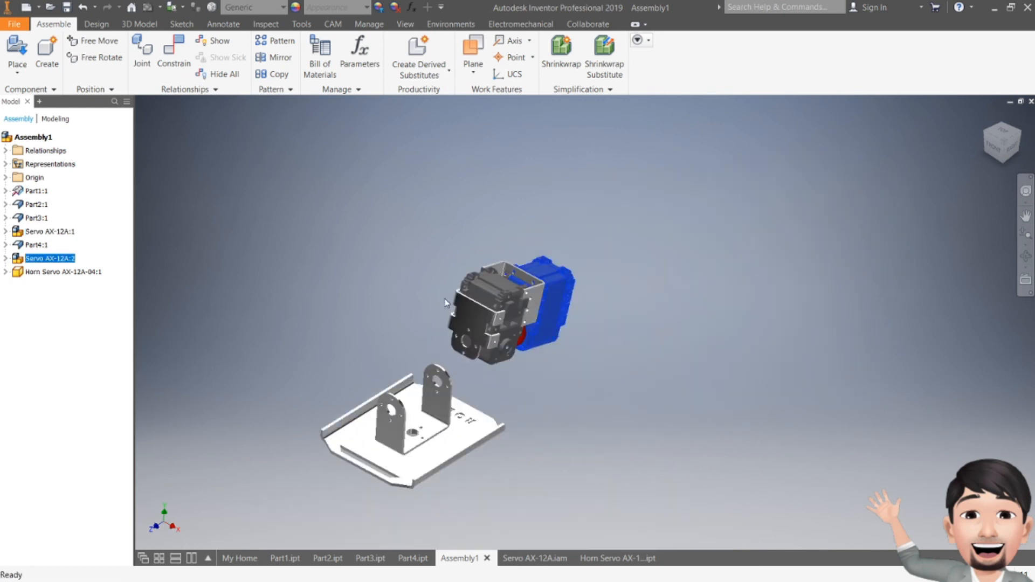
{"action": "scroll", "coordinate": [445, 303], "scroll_direction": "up", "scroll_amount": 4}
{"action": "middle_click_drag", "start_coordinate": [445, 303], "coordinate": [492, 235]}
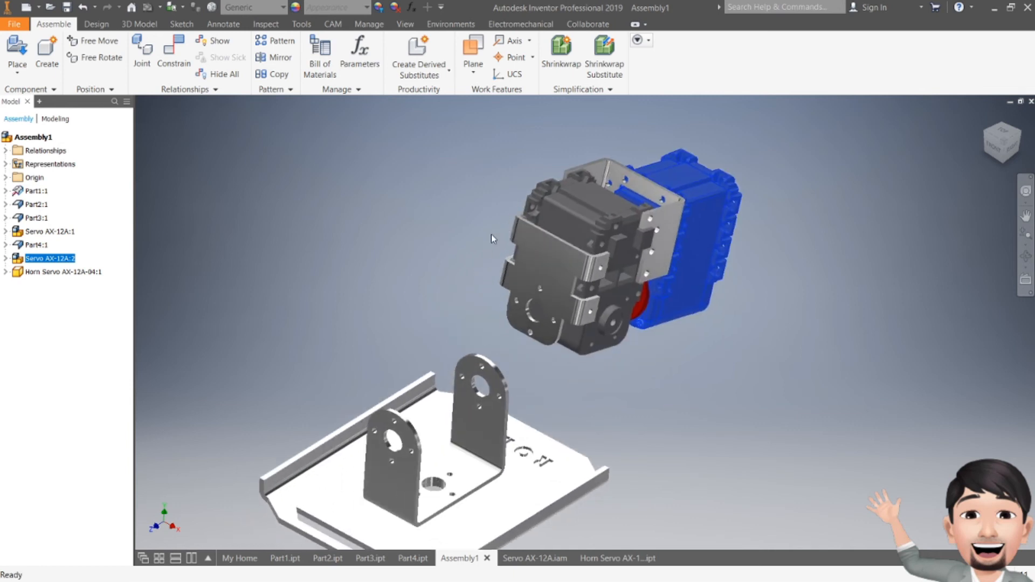
Step: Add a Directed Angle constraint of 0 deg between the first servo's top face and the upper face of the foot plate Part1
{"action": "left_click", "coordinate": [185, 65]}
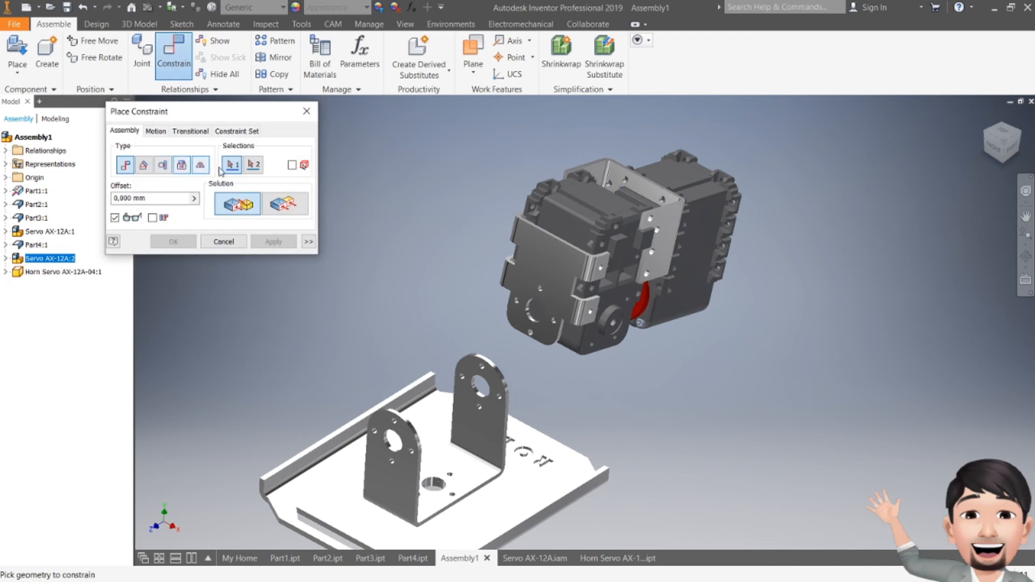
{"action": "left_click", "coordinate": [144, 165]}
{"action": "left_click", "coordinate": [605, 204]}
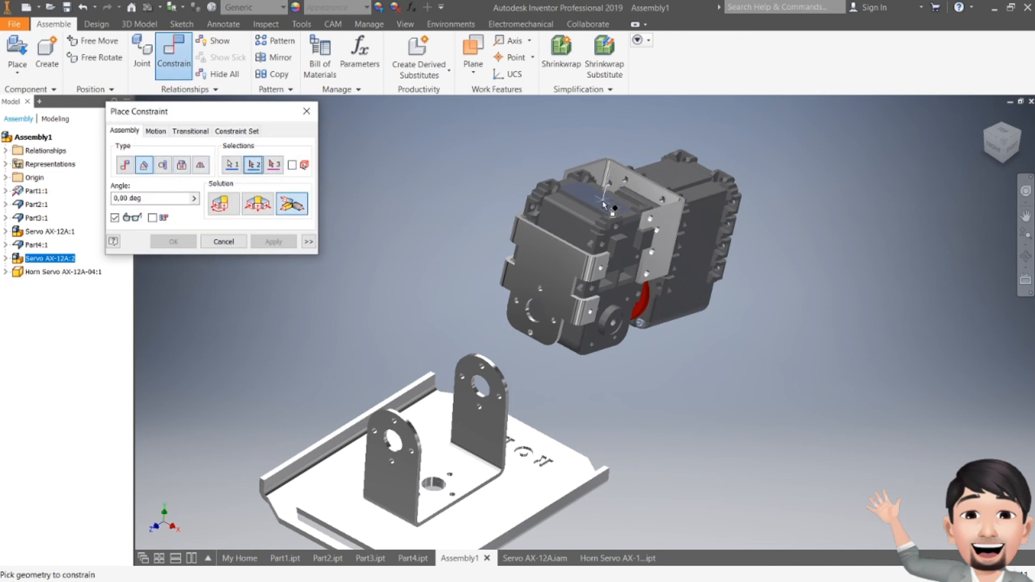
{"action": "left_click", "coordinate": [495, 500]}
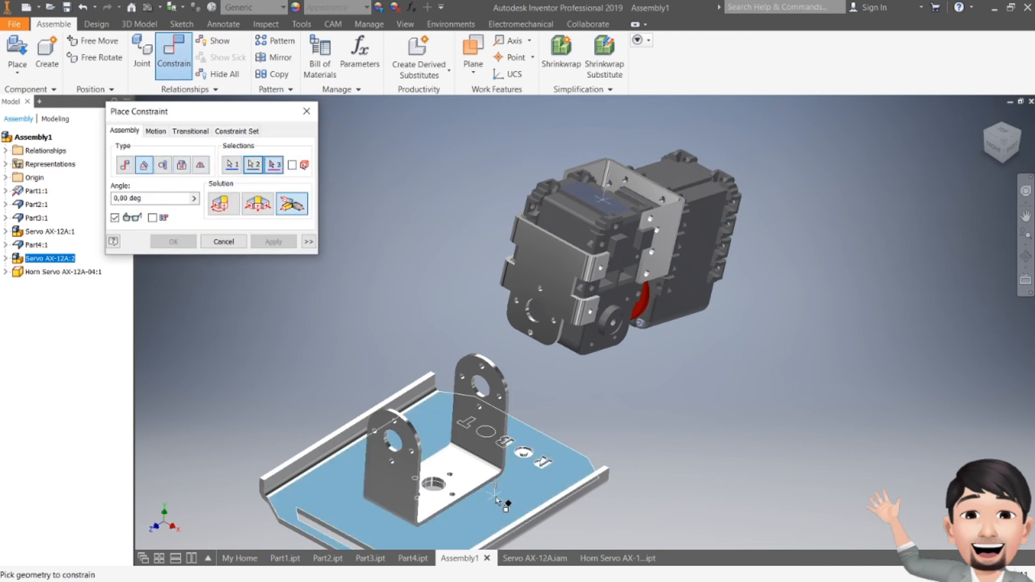
{"action": "left_click", "coordinate": [235, 209]}
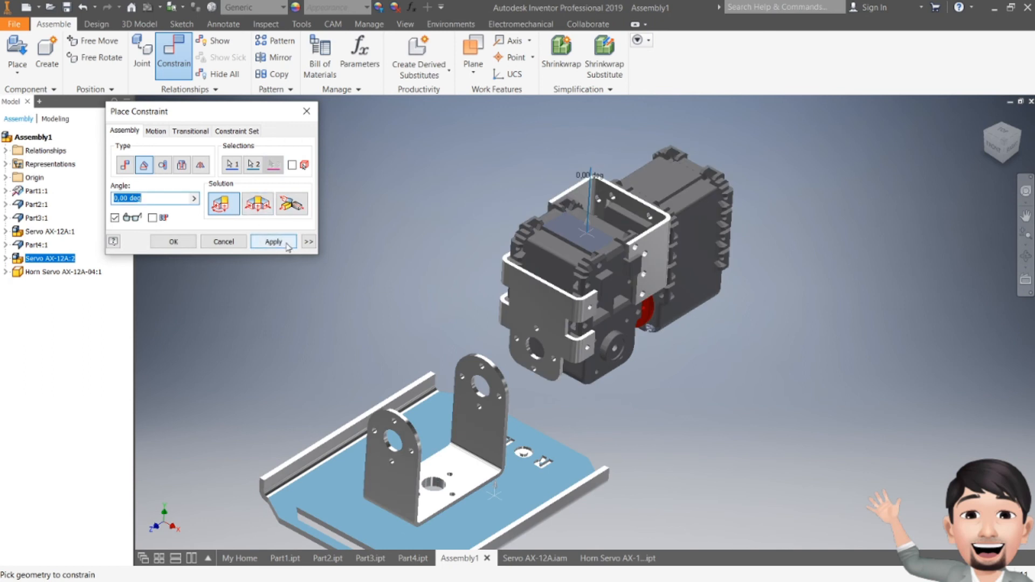
{"action": "left_click", "coordinate": [273, 242]}
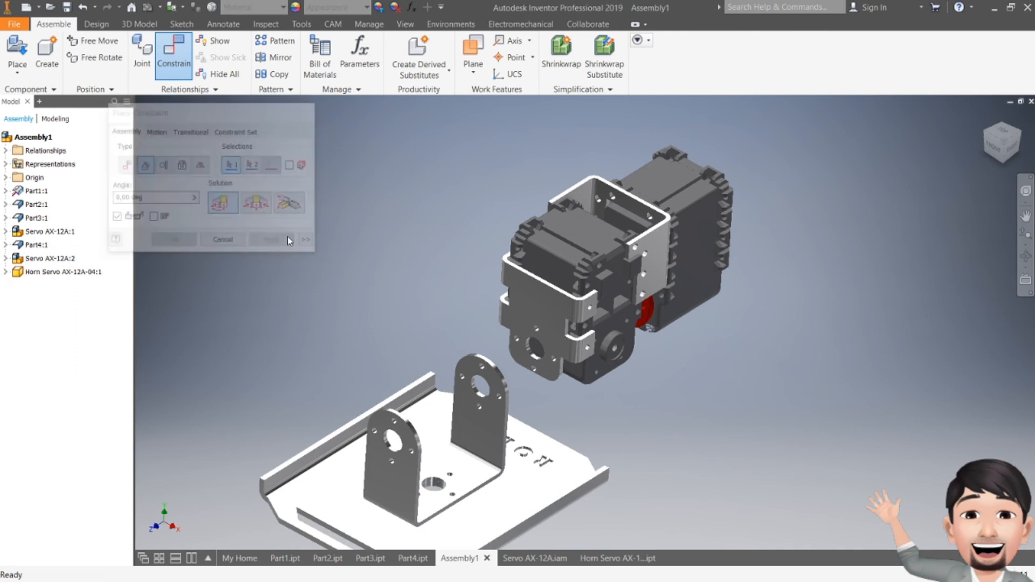
{"action": "key", "text": "Escape"}
Step: Bring the servo assembly nearer and mate the axis of Part3's large round hole with Part2's upright hole, using the Aligned solution
{"action": "left_click_drag", "start_coordinate": [600, 322], "coordinate": [653, 327]}
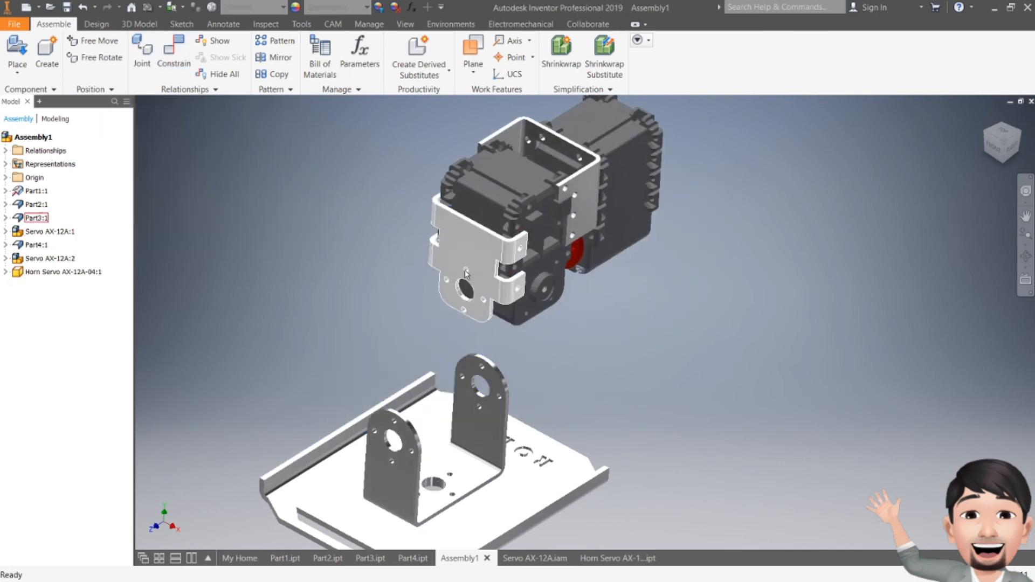
{"action": "left_click", "coordinate": [164, 52]}
{"action": "scroll", "coordinate": [467, 293], "scroll_direction": "up", "scroll_amount": 5}
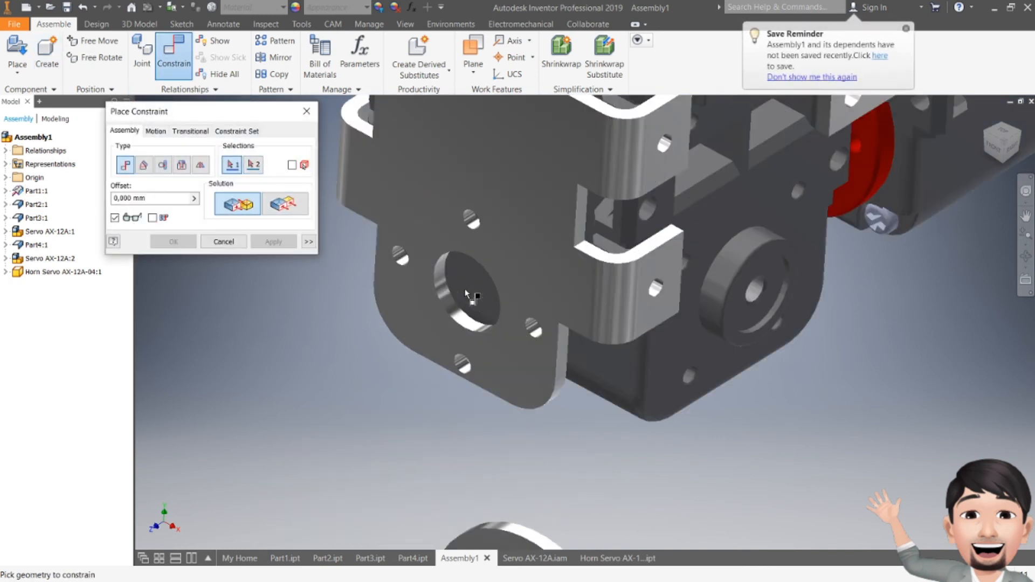
{"action": "scroll", "coordinate": [443, 296], "scroll_direction": "down", "scroll_amount": 6}
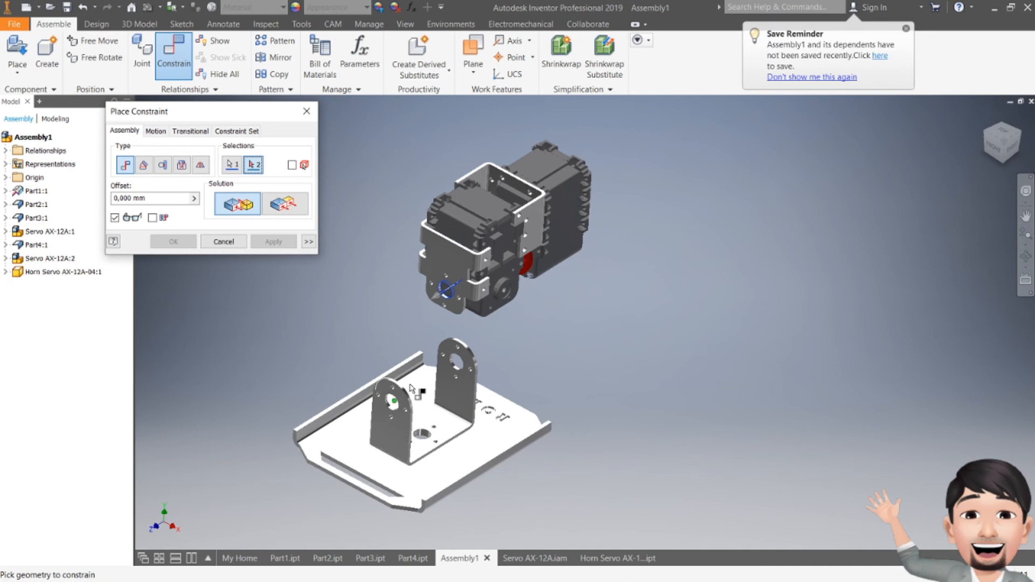
{"action": "scroll", "coordinate": [411, 388], "scroll_direction": "up", "scroll_amount": 4}
{"action": "scroll", "coordinate": [395, 423], "scroll_direction": "up", "scroll_amount": 3}
{"action": "left_click", "coordinate": [370, 429]}
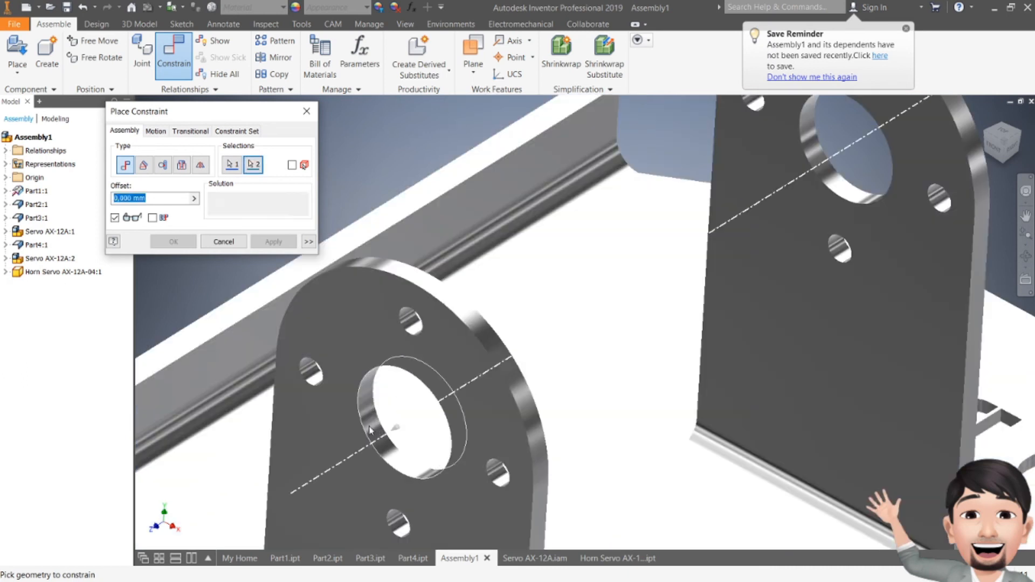
{"action": "scroll", "coordinate": [400, 399], "scroll_direction": "down", "scroll_amount": 6}
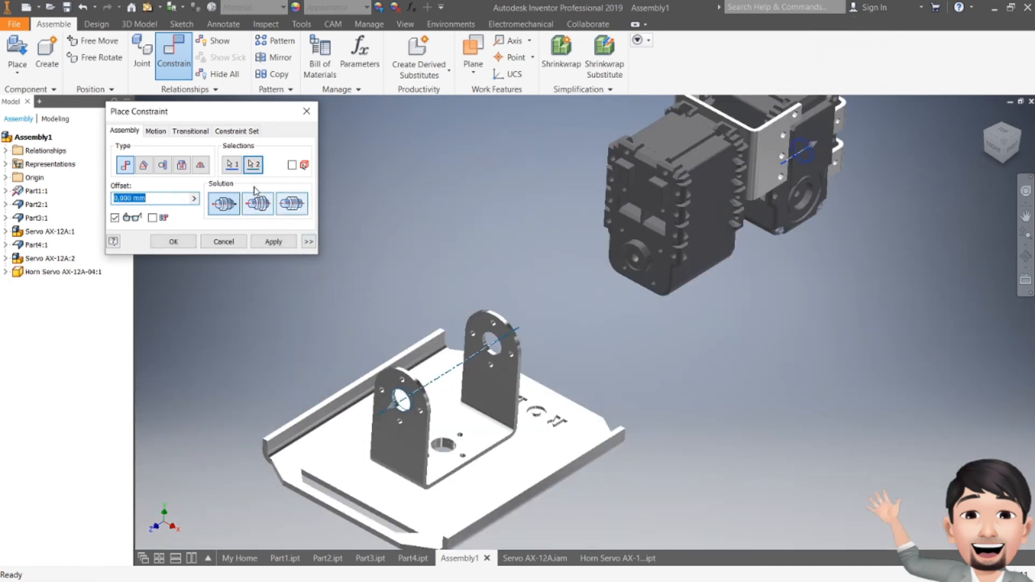
{"action": "left_click", "coordinate": [257, 204]}
{"action": "left_click", "coordinate": [275, 242]}
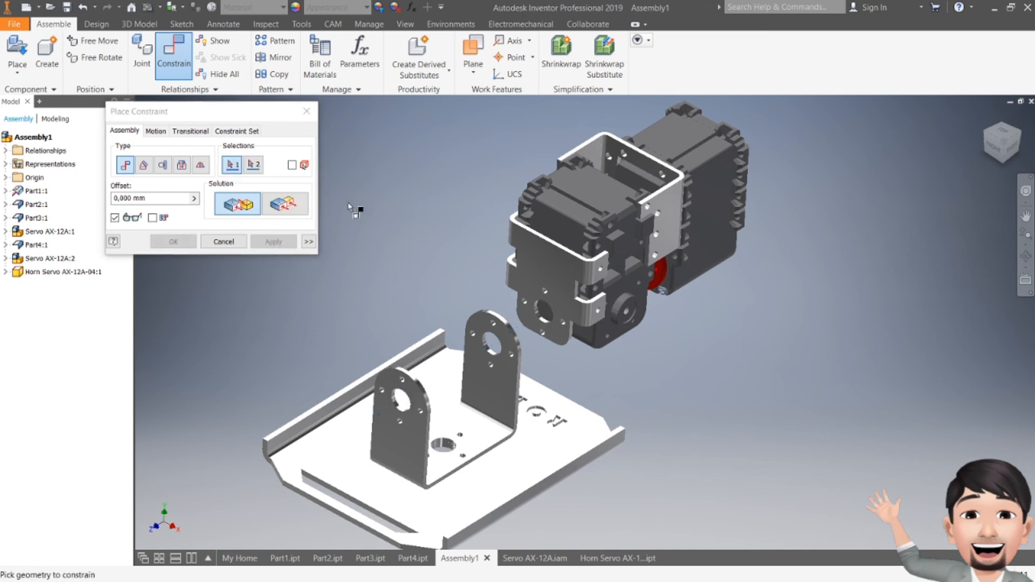
Step: Mate Part3's outer face against the inner face of Part2's front upright with 0 mm offset
{"action": "left_click", "coordinate": [556, 279]}
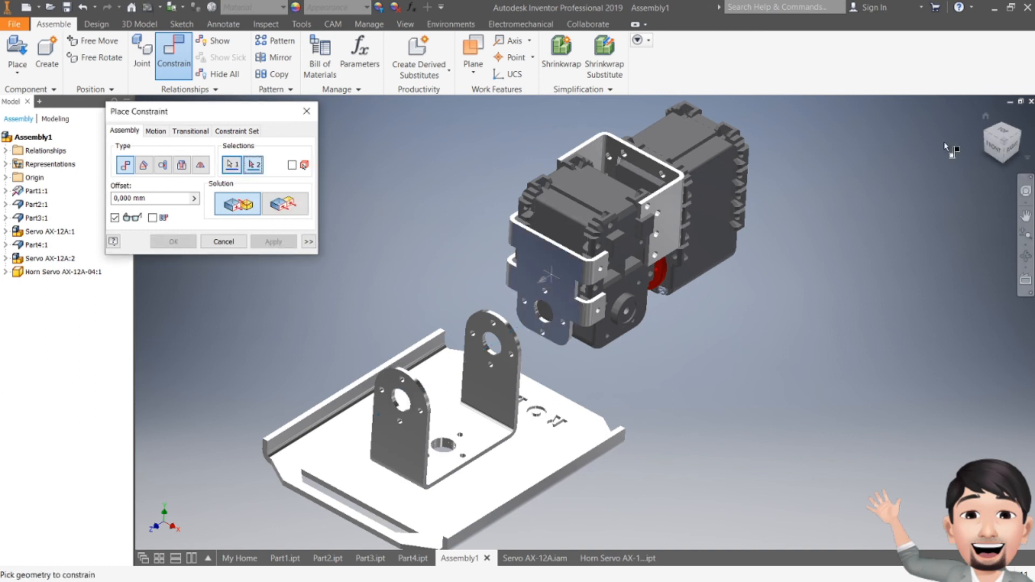
{"action": "left_click", "coordinate": [1002, 141]}
{"action": "middle_click_drag", "start_coordinate": [549, 275], "coordinate": [654, 254], "text": "shift"}
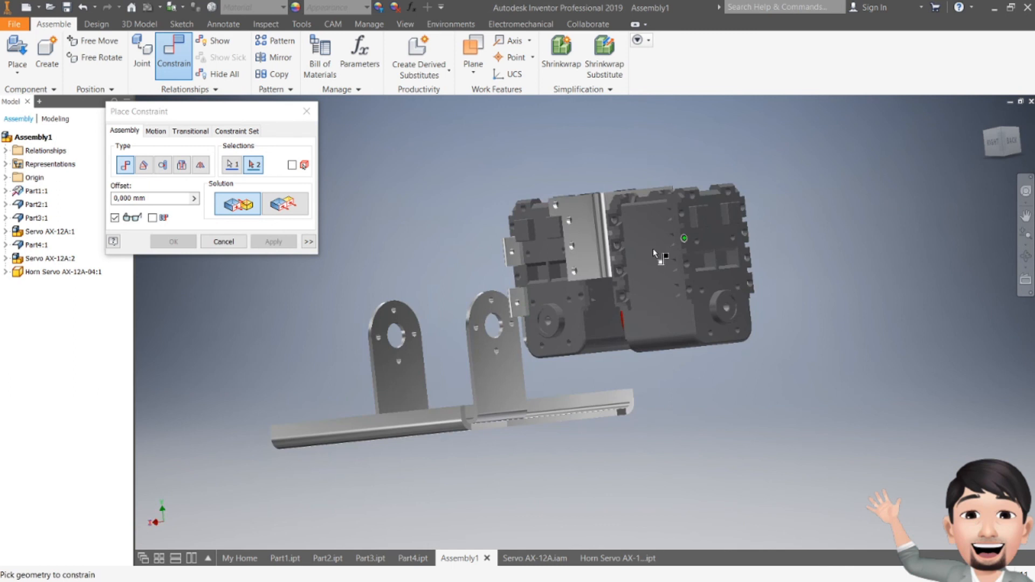
{"action": "left_click", "coordinate": [411, 360]}
{"action": "left_click", "coordinate": [282, 243]}
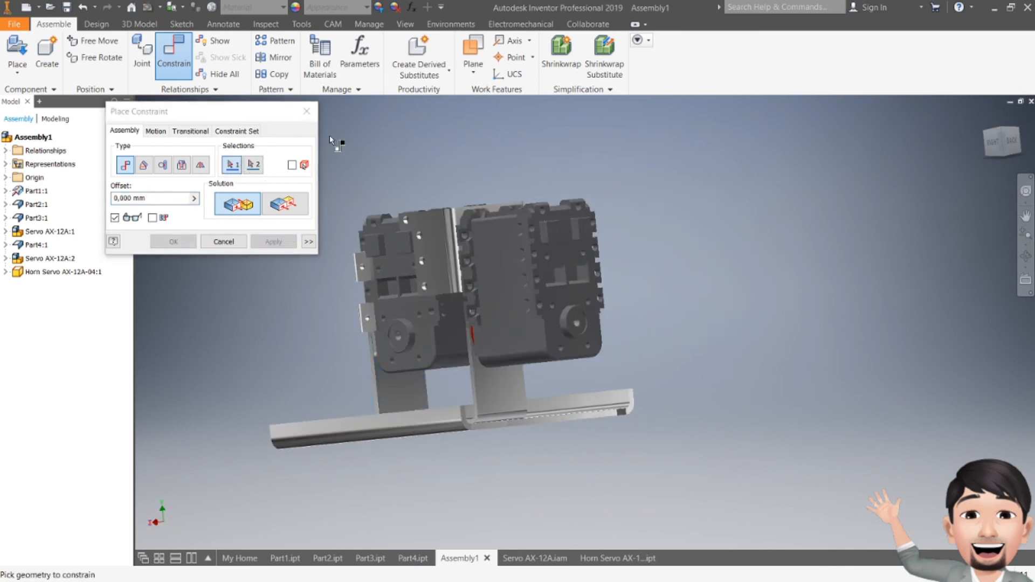
{"action": "left_click", "coordinate": [306, 111]}
Step: Test whether the servos and Part3 can swing on the uprights by trying to move them from several views
{"action": "left_click", "coordinate": [997, 148]}
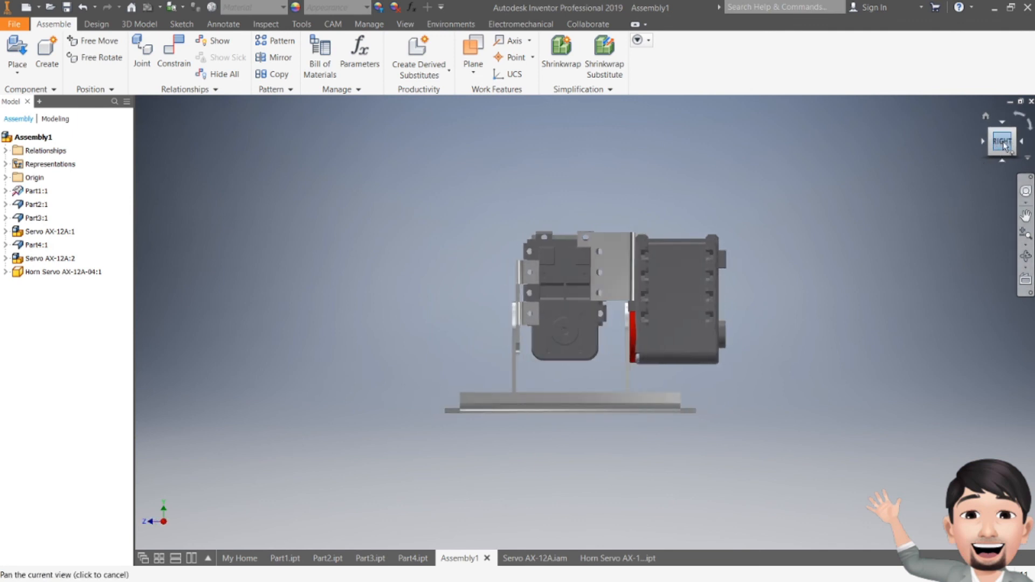
{"action": "left_click", "coordinate": [1002, 141]}
{"action": "left_click", "coordinate": [593, 302]}
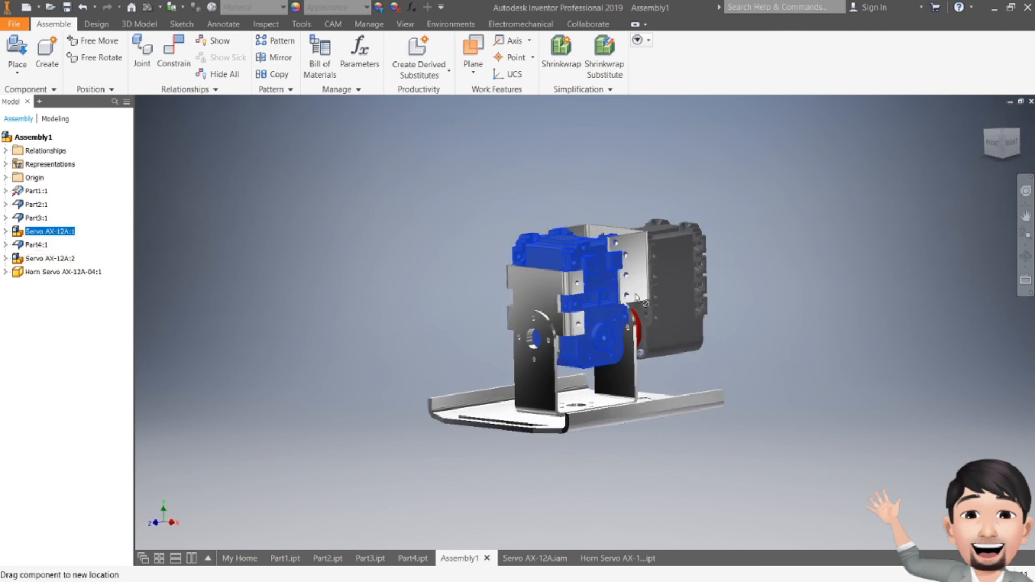
{"action": "left_click", "coordinate": [689, 273]}
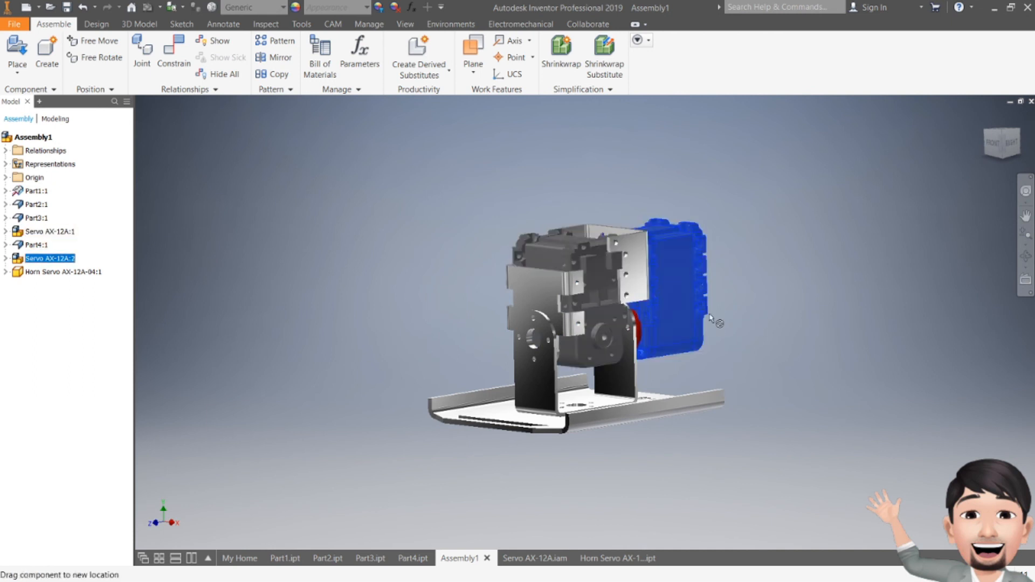
{"action": "left_click", "coordinate": [1026, 216]}
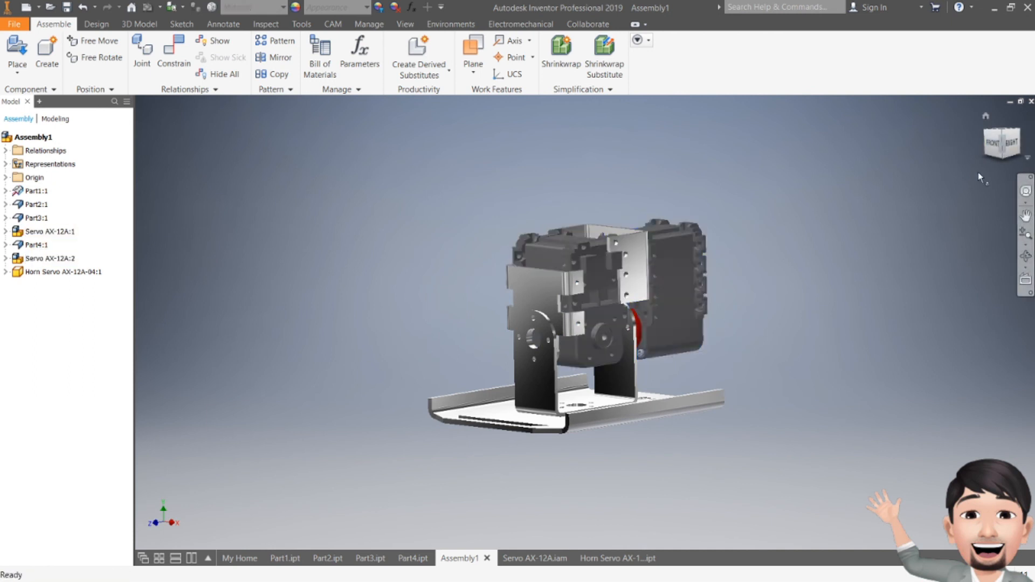
{"action": "left_click", "coordinate": [1002, 141]}
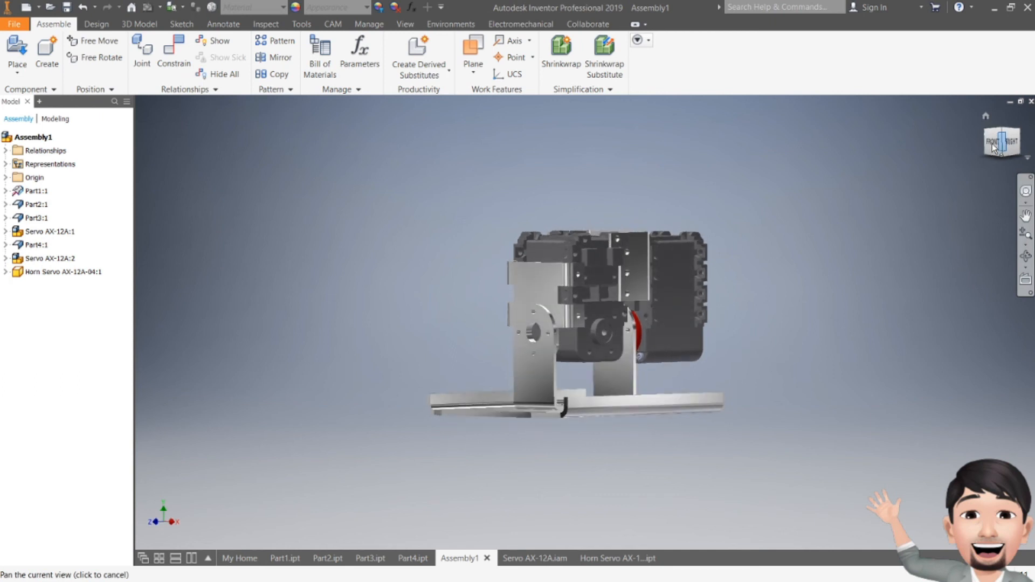
{"action": "left_click_drag", "start_coordinate": [995, 147], "coordinate": [1005, 166]}
{"action": "left_click", "coordinate": [590, 316]}
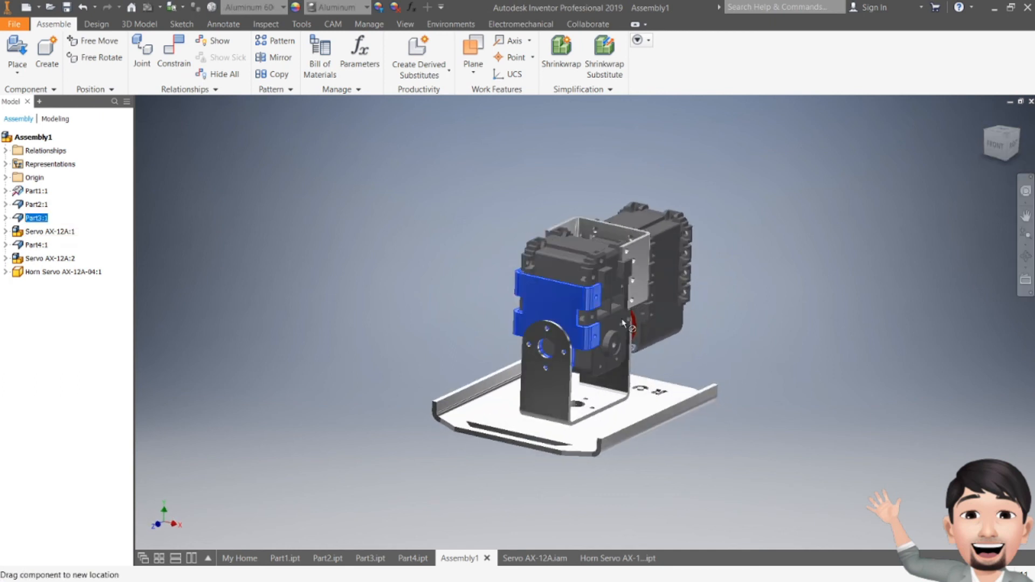
Step: Find the angle constraint between the first servo's top face and the foot plate among the components' constraints and delete it
{"action": "left_click", "coordinate": [6, 258]}
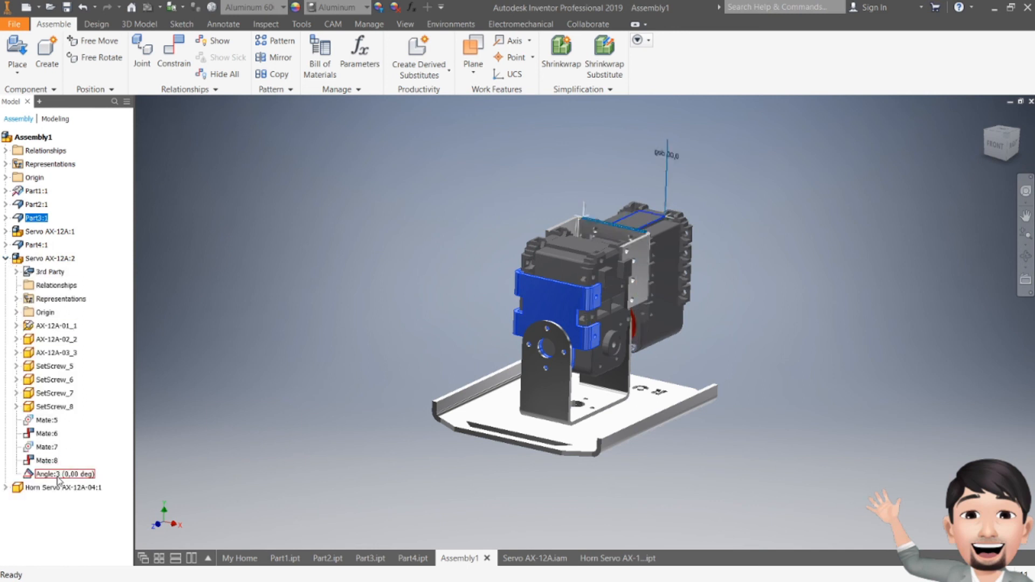
{"action": "left_click", "coordinate": [6, 259]}
{"action": "left_click", "coordinate": [6, 272]}
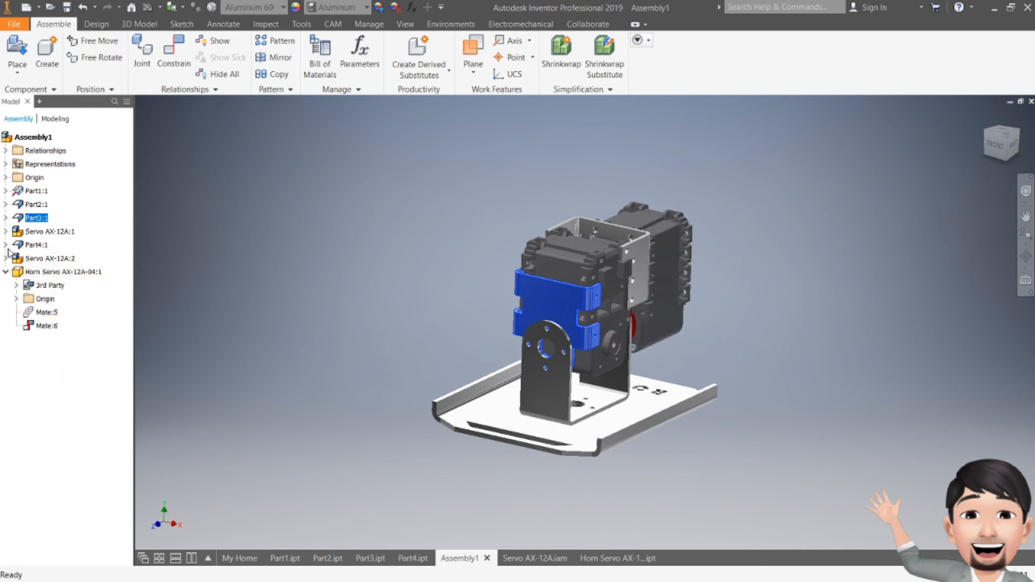
{"action": "left_click", "coordinate": [5, 231]}
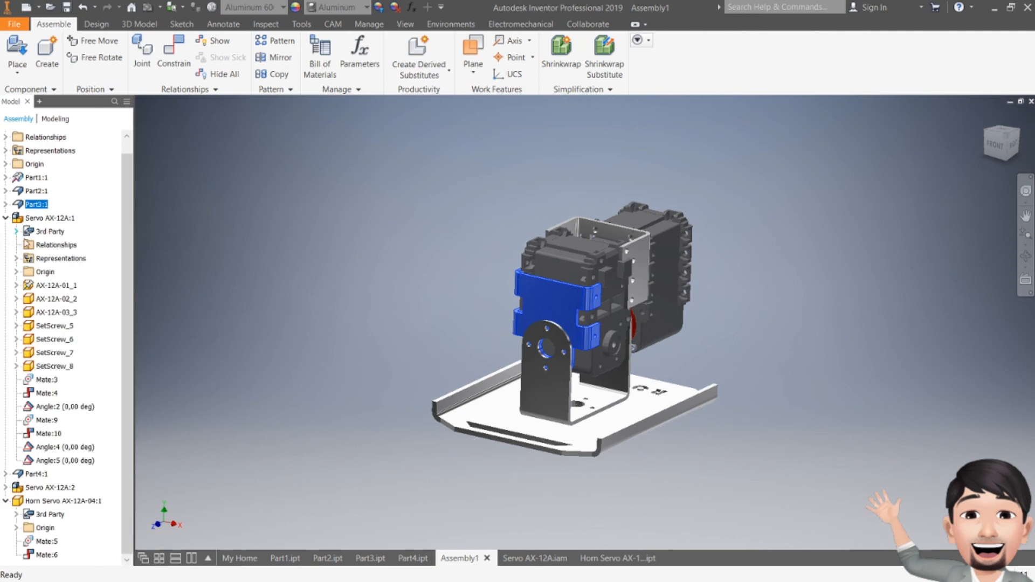
{"action": "right_click", "coordinate": [68, 462]}
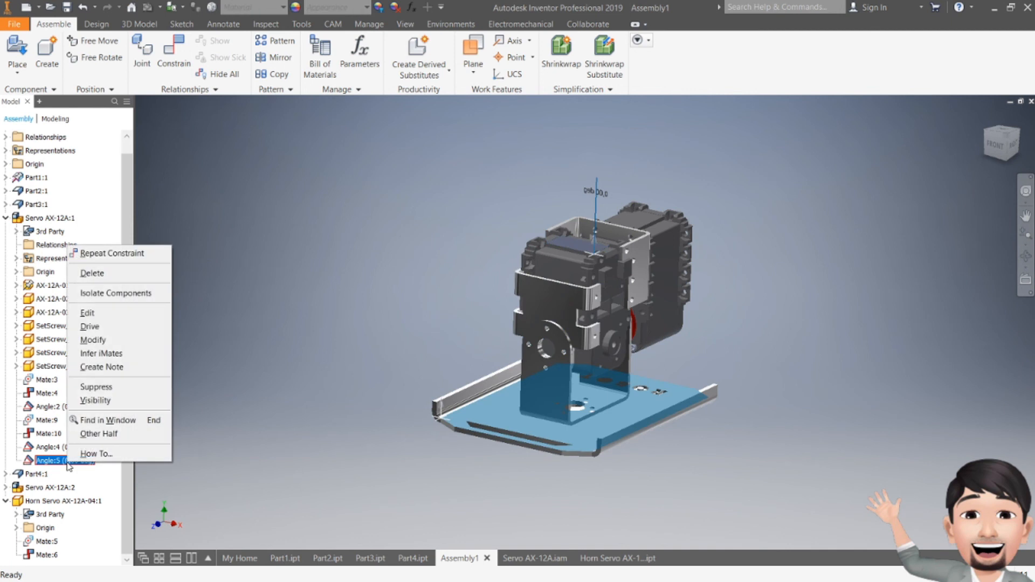
{"action": "left_click", "coordinate": [100, 273]}
Step: Try moving the servo assembly on the uprights again and examine its fit from the side
{"action": "left_click_drag", "start_coordinate": [685, 298], "coordinate": [668, 253]}
{"action": "left_click_drag", "start_coordinate": [630, 286], "coordinate": [760, 272]}
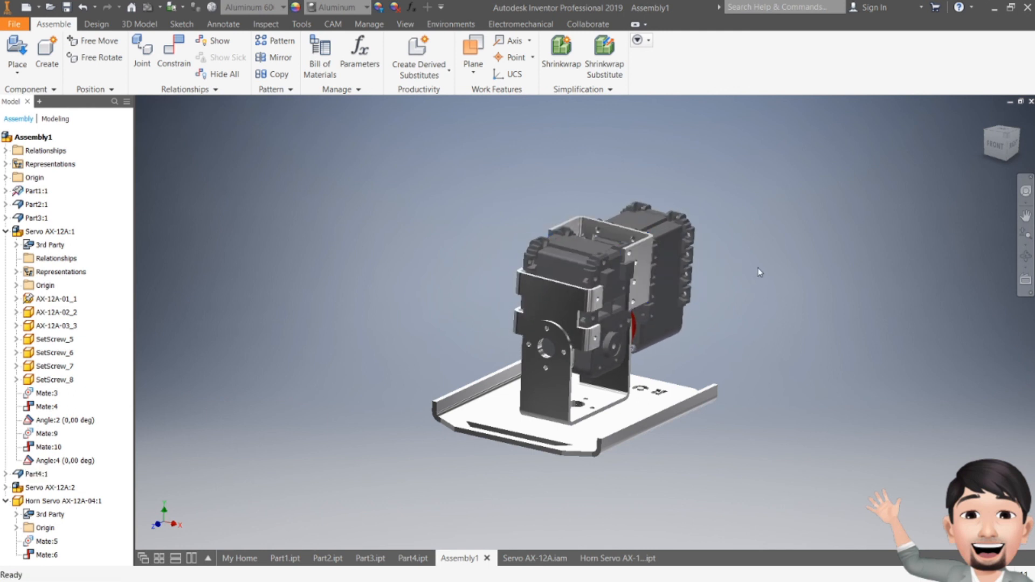
{"action": "left_click", "coordinate": [999, 143]}
{"action": "left_click", "coordinate": [1020, 143]}
{"action": "mouse_move", "coordinate": [668, 288]}
{"action": "left_mouse_down"}
{"action": "mouse_move", "coordinate": [659, 323]}
{"action": "mouse_move", "coordinate": [674, 265]}
{"action": "mouse_move", "coordinate": [668, 288]}
{"action": "mouse_move", "coordinate": [658, 273]}
{"action": "mouse_move", "coordinate": [662, 288]}
{"action": "left_mouse_up"}
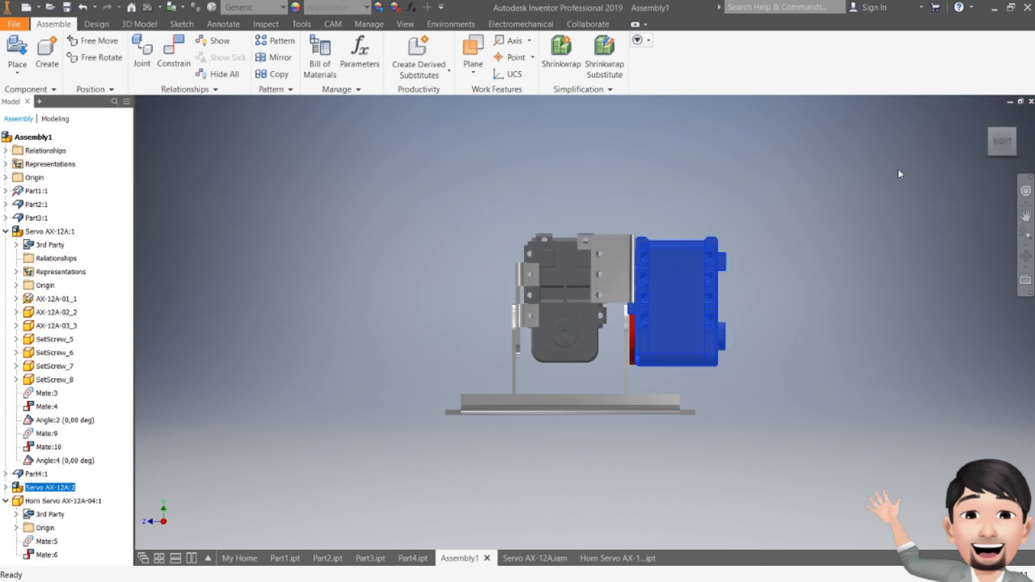
{"action": "left_click", "coordinate": [996, 143]}
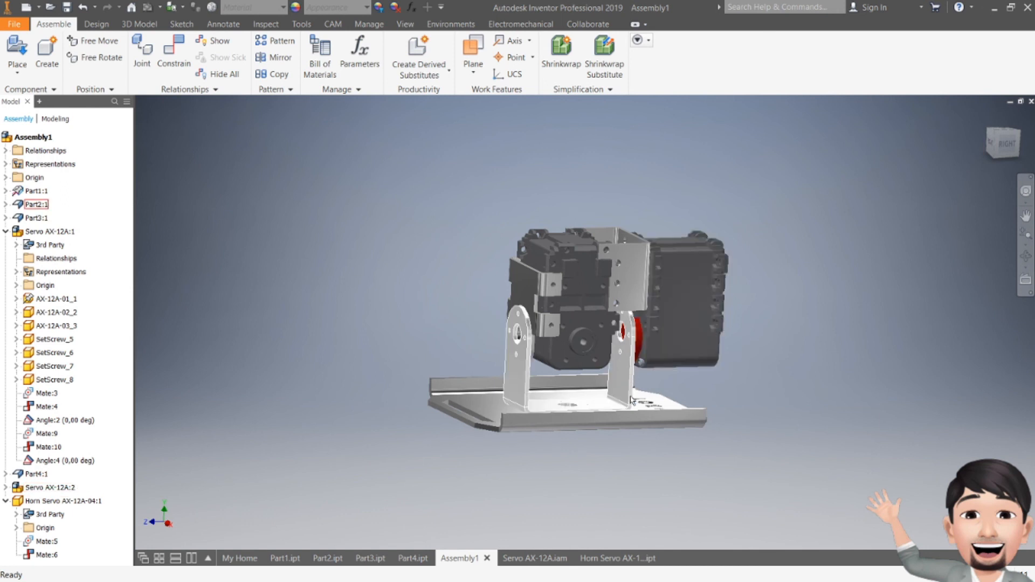
Step: Test the swing of the joined servo assembly by tilting it between the U-bracket's uprights and returning it to the upright position
{"action": "mouse_move", "coordinate": [1009, 154]}
{"action": "left_mouse_down"}
{"action": "mouse_move", "coordinate": [1033, 193]}
{"action": "mouse_move", "coordinate": [1023, 158]}
{"action": "mouse_move", "coordinate": [1010, 156]}
{"action": "left_mouse_up"}
{"action": "mouse_move", "coordinate": [609, 203]}
{"action": "middle_mouse_down", "text": "shift"}
{"action": "mouse_move", "coordinate": [631, 220]}
{"action": "mouse_move", "coordinate": [676, 222]}
{"action": "mouse_move", "coordinate": [708, 261]}
{"action": "middle_mouse_up", "text": "shift"}
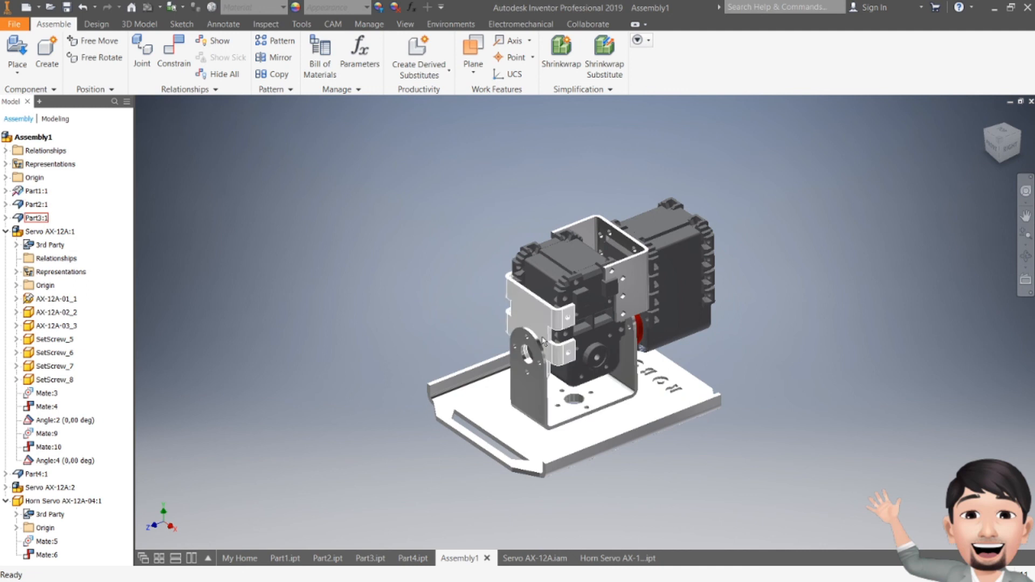
{"action": "scroll", "coordinate": [593, 302], "scroll_direction": "up", "scroll_amount": 4}
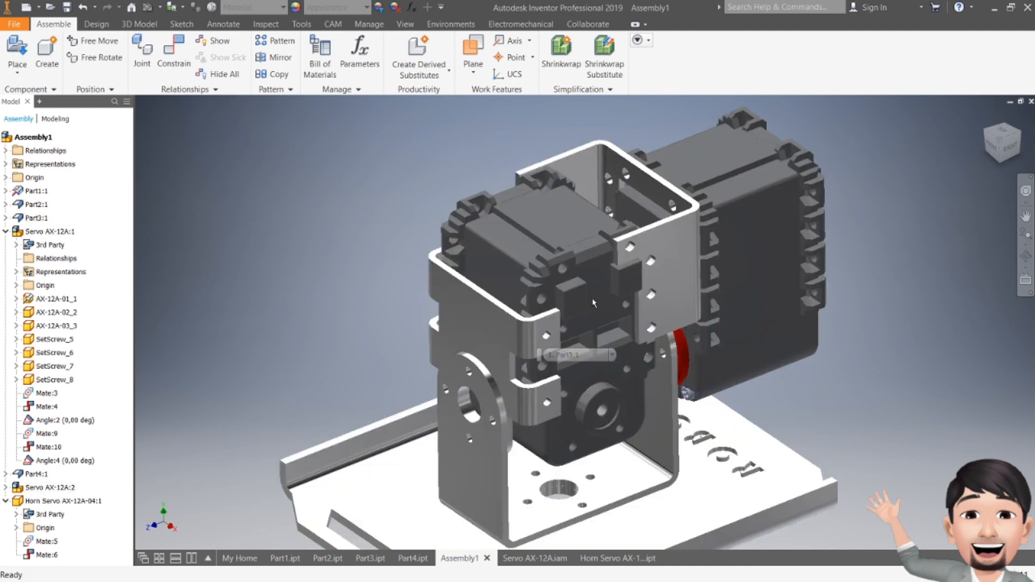
{"action": "mouse_move", "coordinate": [747, 279]}
{"action": "left_mouse_down"}
{"action": "mouse_move", "coordinate": [767, 327]}
{"action": "mouse_move", "coordinate": [705, 203]}
{"action": "mouse_move", "coordinate": [740, 273]}
{"action": "left_mouse_up"}
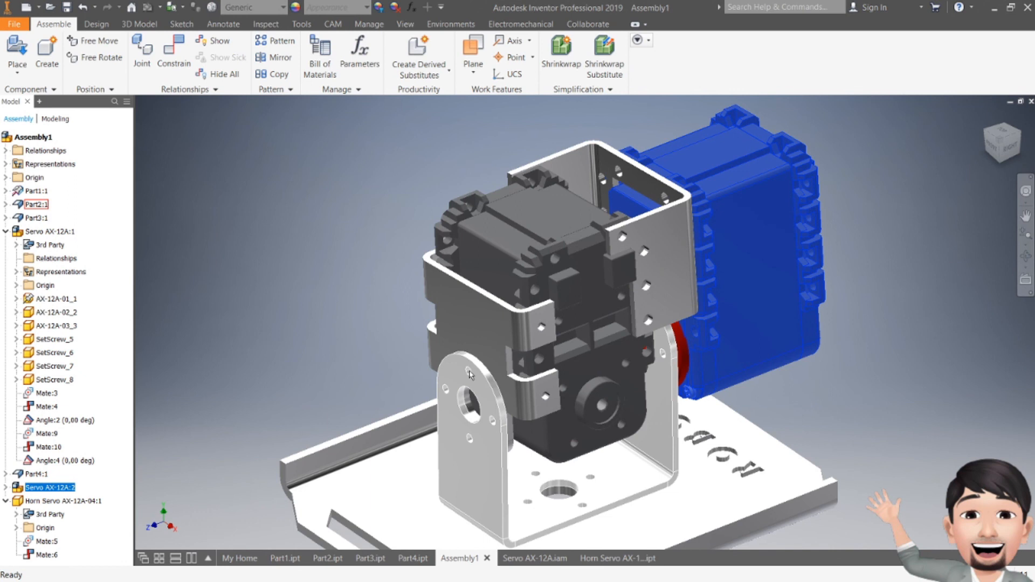
{"action": "left_click_drag", "start_coordinate": [780, 310], "coordinate": [724, 254]}
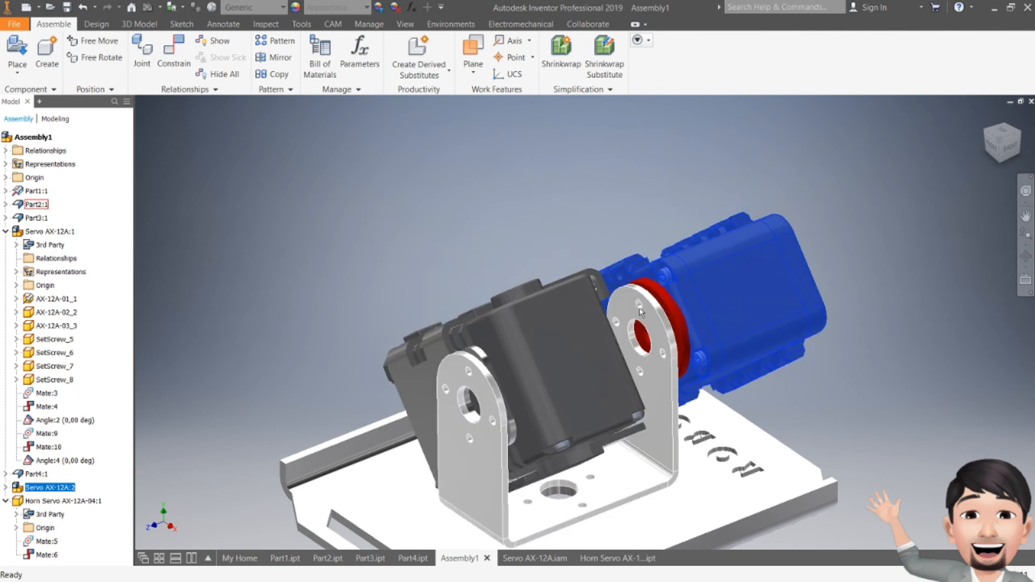
{"action": "mouse_move", "coordinate": [656, 328]}
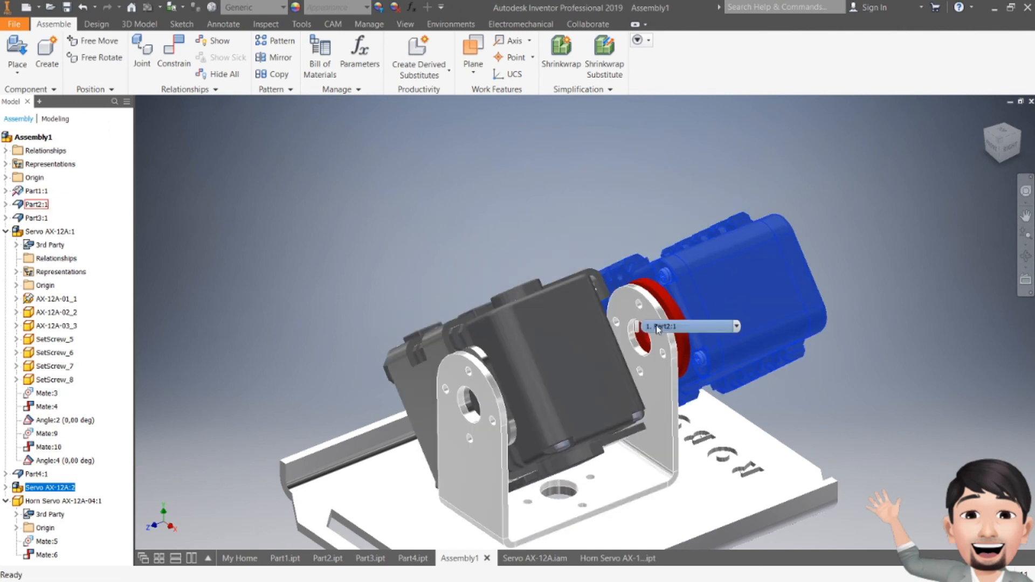
{"action": "left_click_drag", "start_coordinate": [656, 329], "coordinate": [747, 312]}
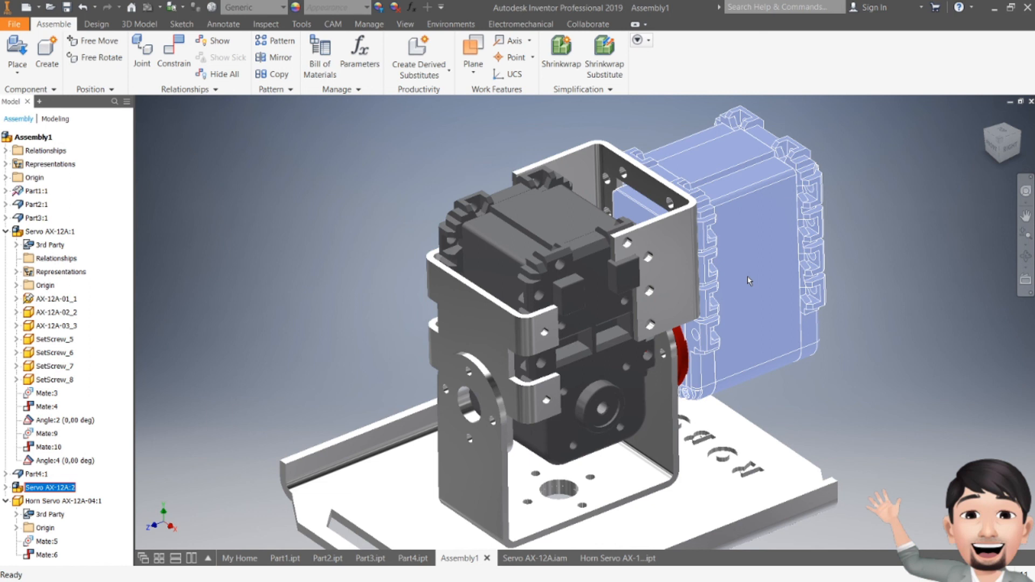
Step: View the countersunk bolts offered by the Content Center, including the ISO 7046-1 H table, and leave without placing one
{"action": "left_click", "coordinate": [28, 76]}
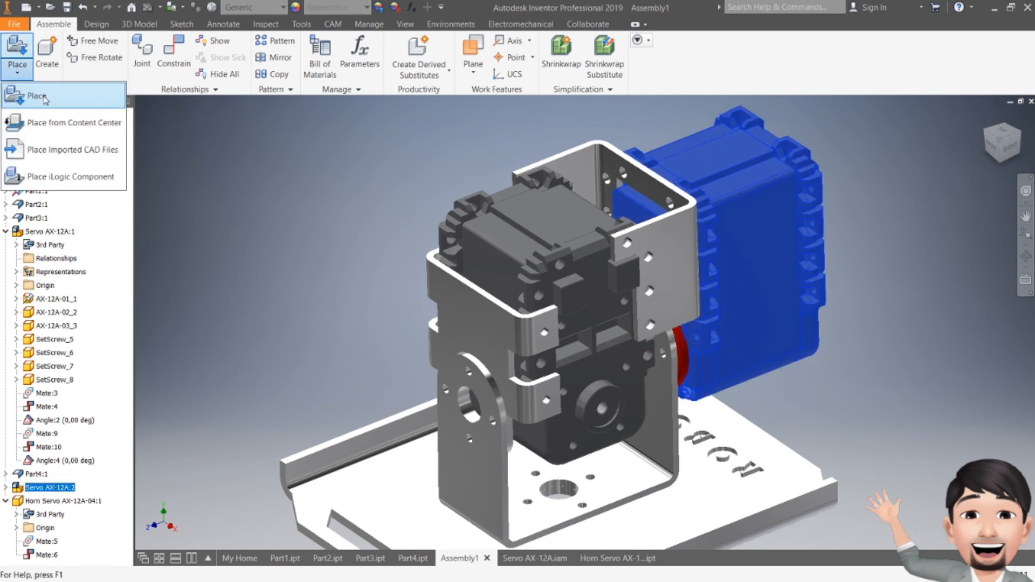
{"action": "left_click", "coordinate": [59, 125]}
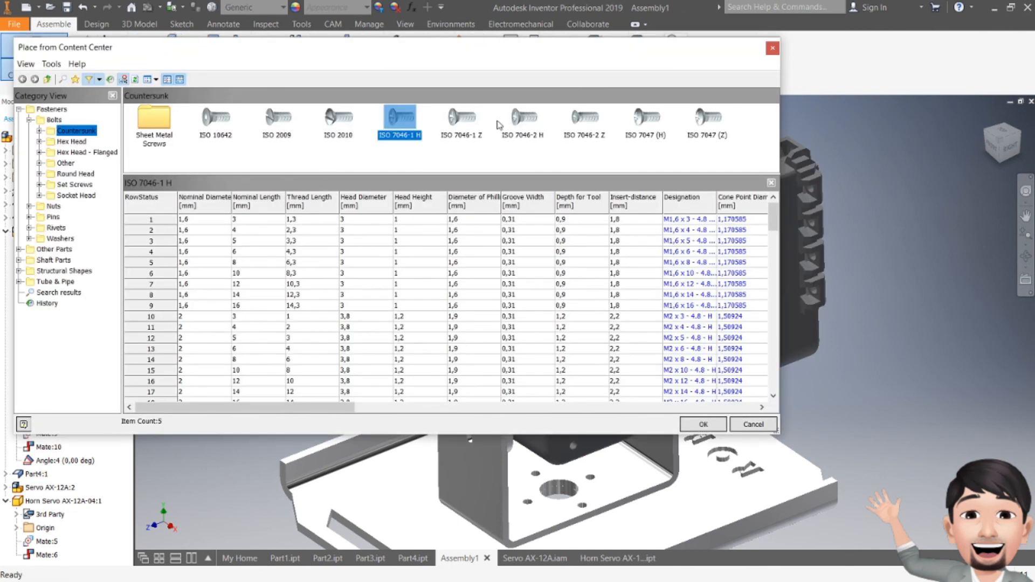
{"action": "left_click", "coordinate": [772, 48]}
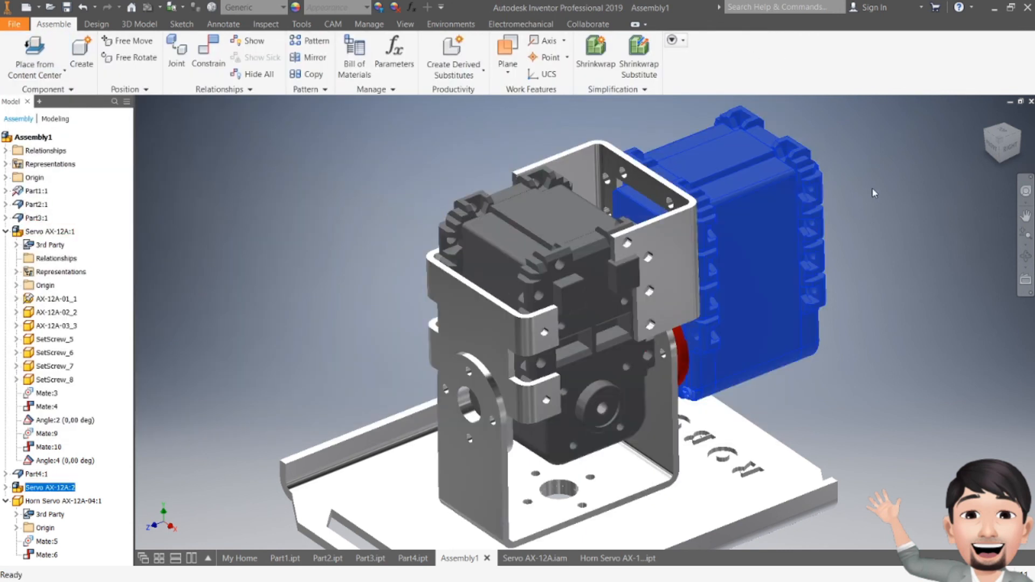
{"action": "left_click", "coordinate": [1007, 157]}
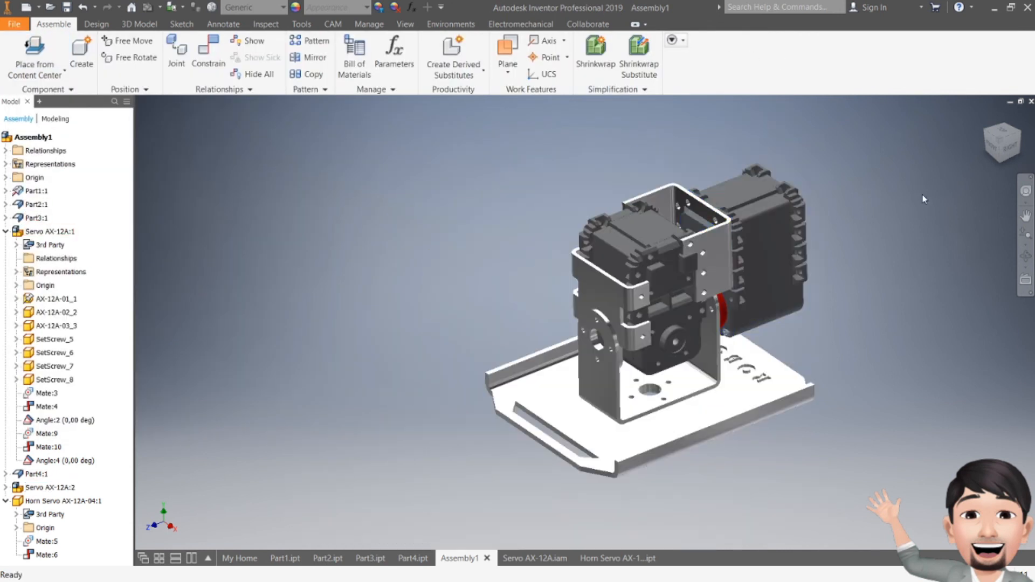
{"action": "left_click_drag", "start_coordinate": [830, 254], "coordinate": [757, 243]}
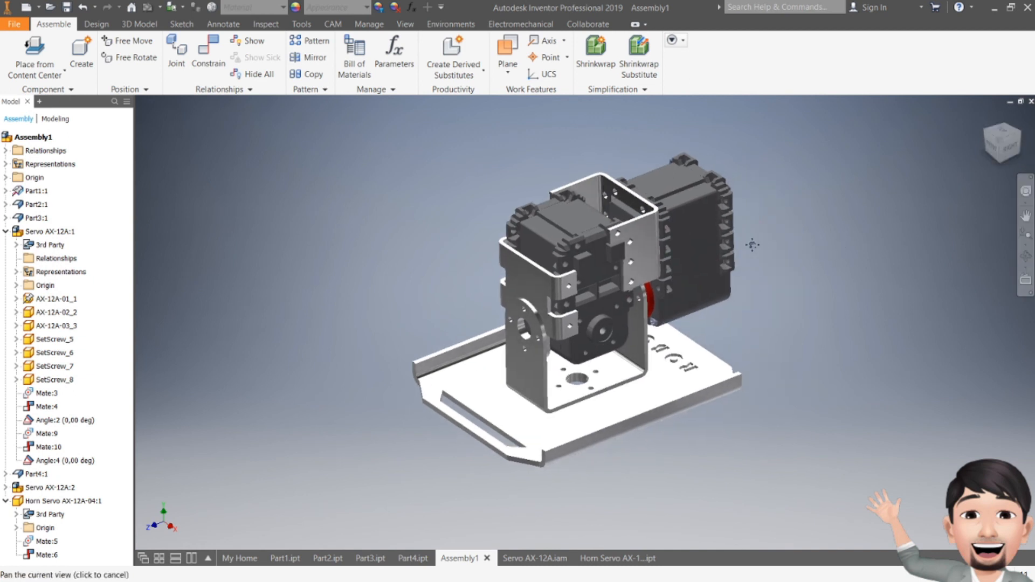
{"action": "key", "text": "Escape"}
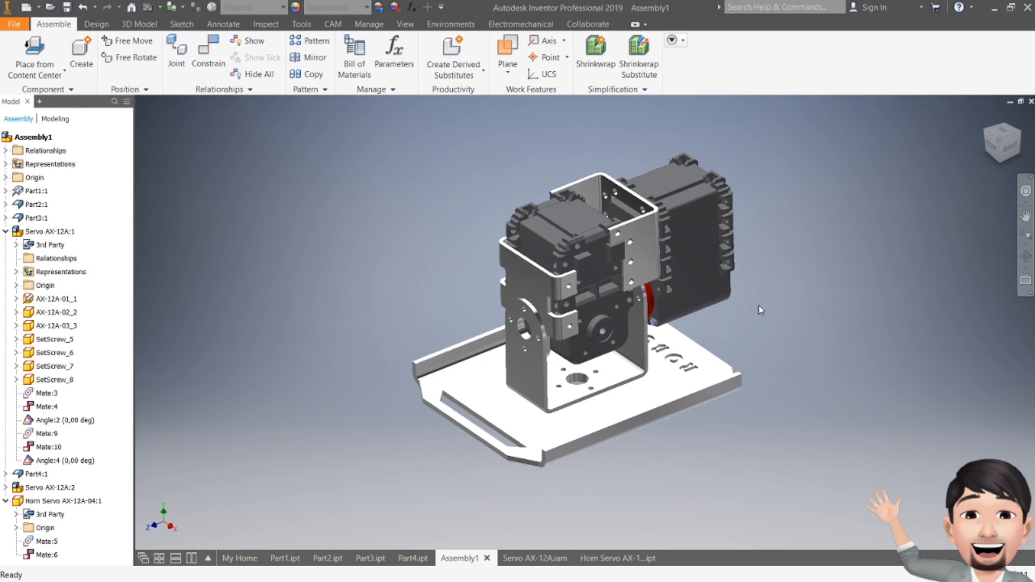
{"action": "middle_click_drag", "start_coordinate": [603, 228], "coordinate": [568, 286]}
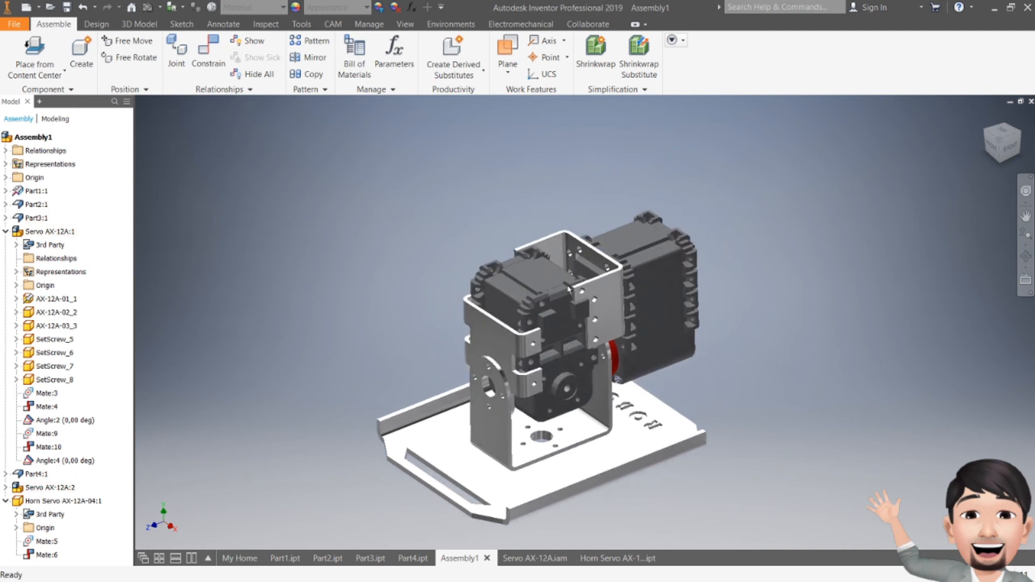
{"action": "middle_click_drag", "start_coordinate": [533, 222], "coordinate": [536, 242]}
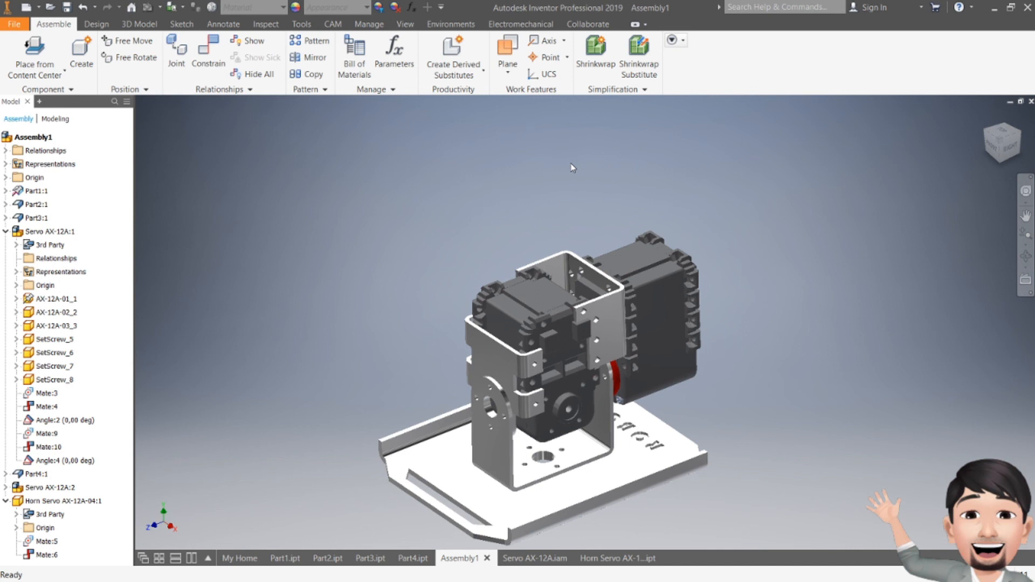
{"action": "middle_click_drag", "start_coordinate": [612, 248], "coordinate": [611, 216]}
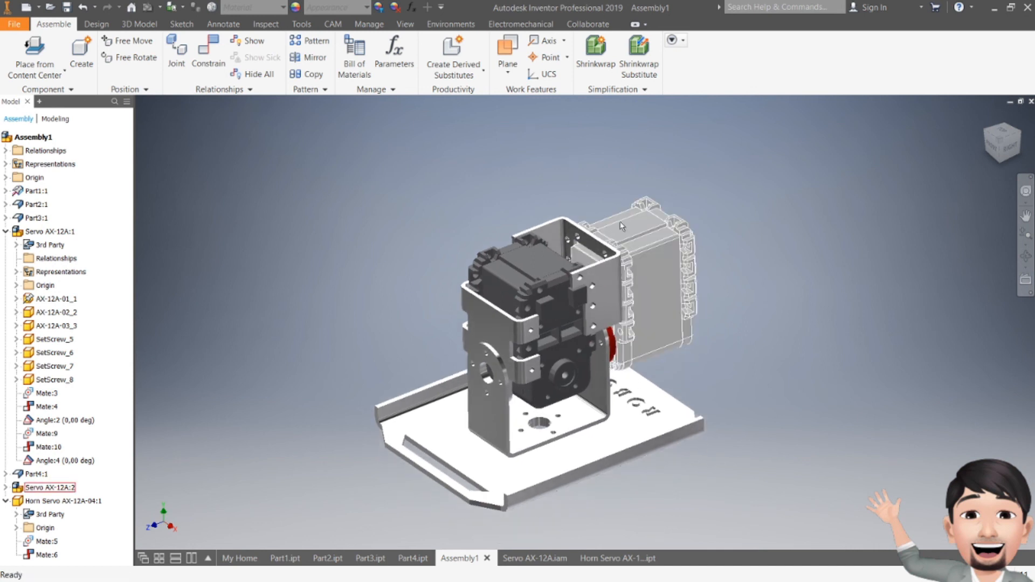